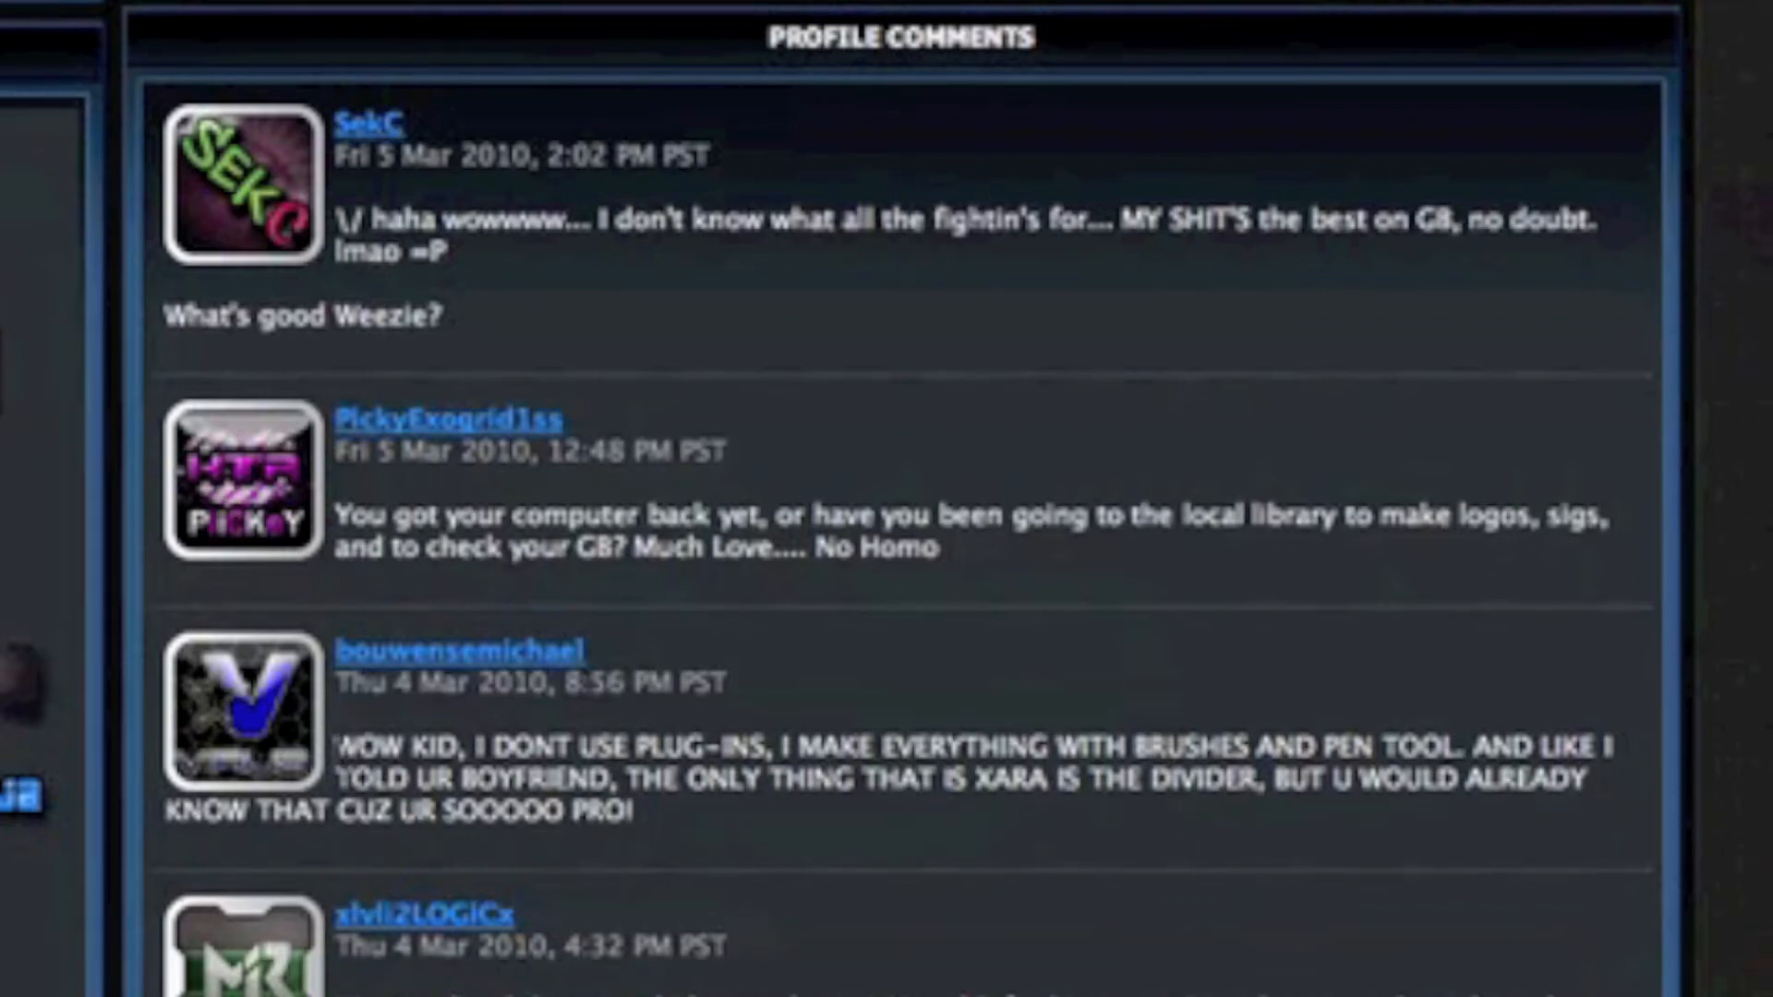
- Read the profile comment that denies using plug-ins and claims everything is made with brushes and the pen tool
left_click_drag(338, 757, 594, 812)
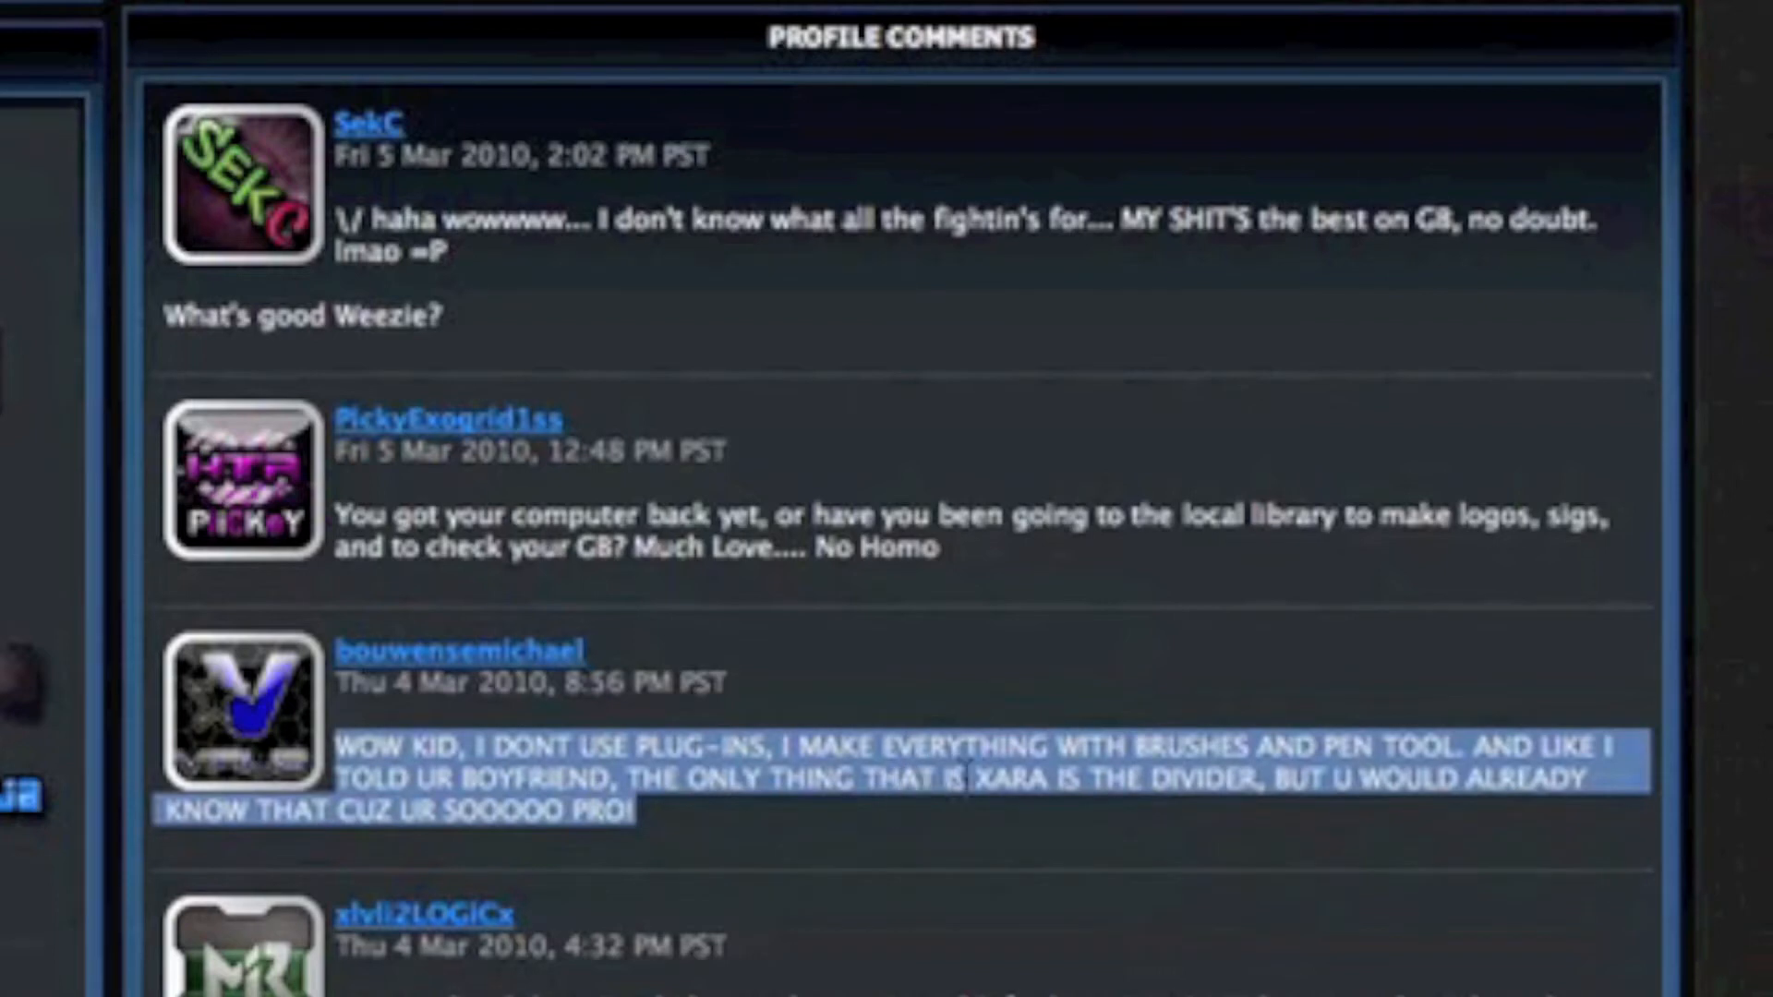
left_click(755, 779)
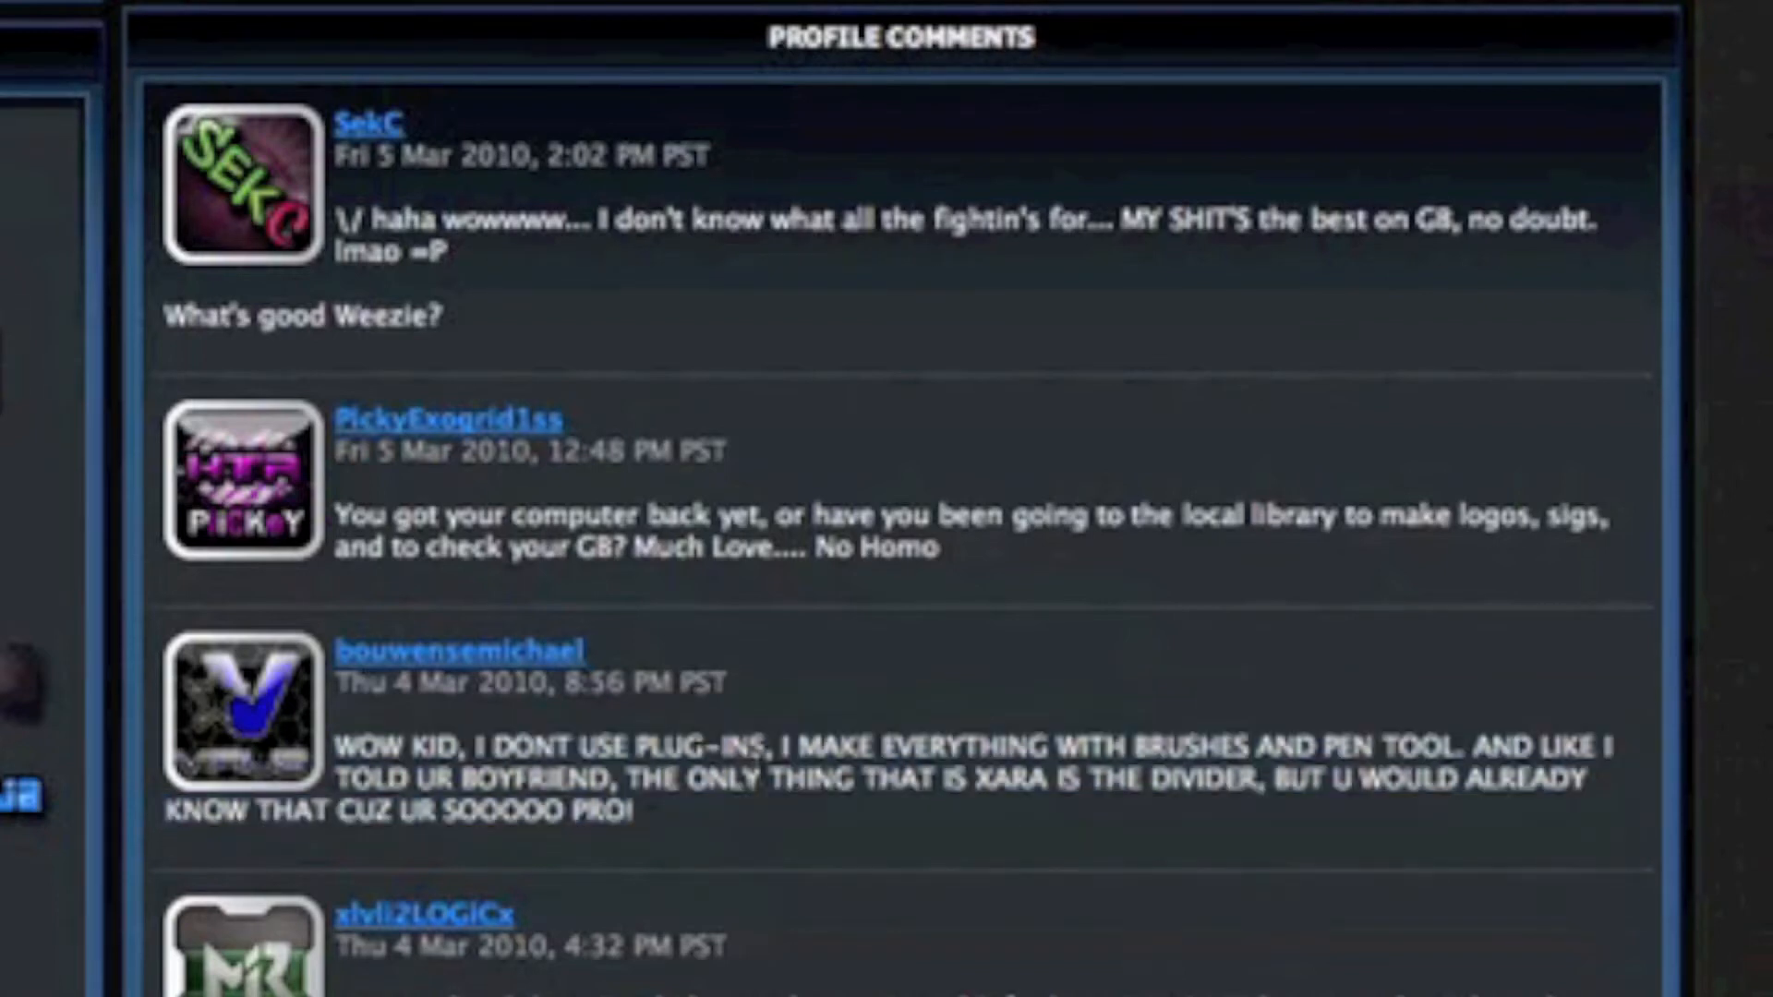
left_click_drag(772, 744, 469, 749)
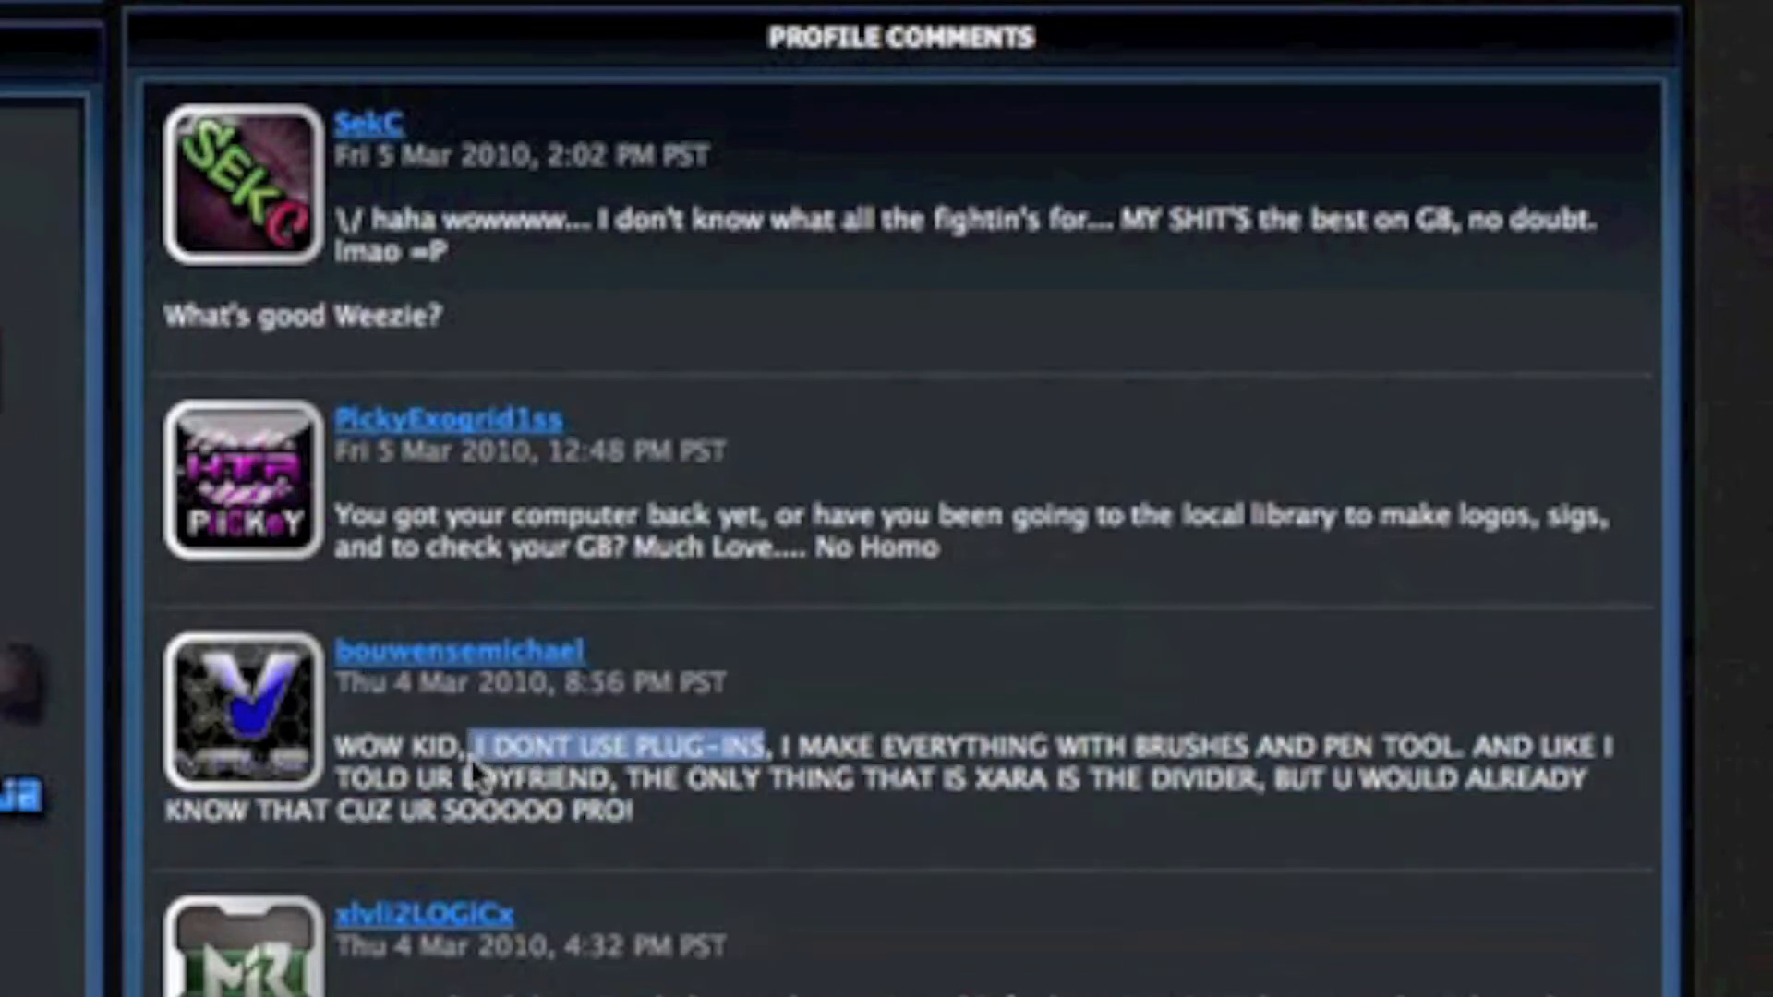
left_click(1143, 649)
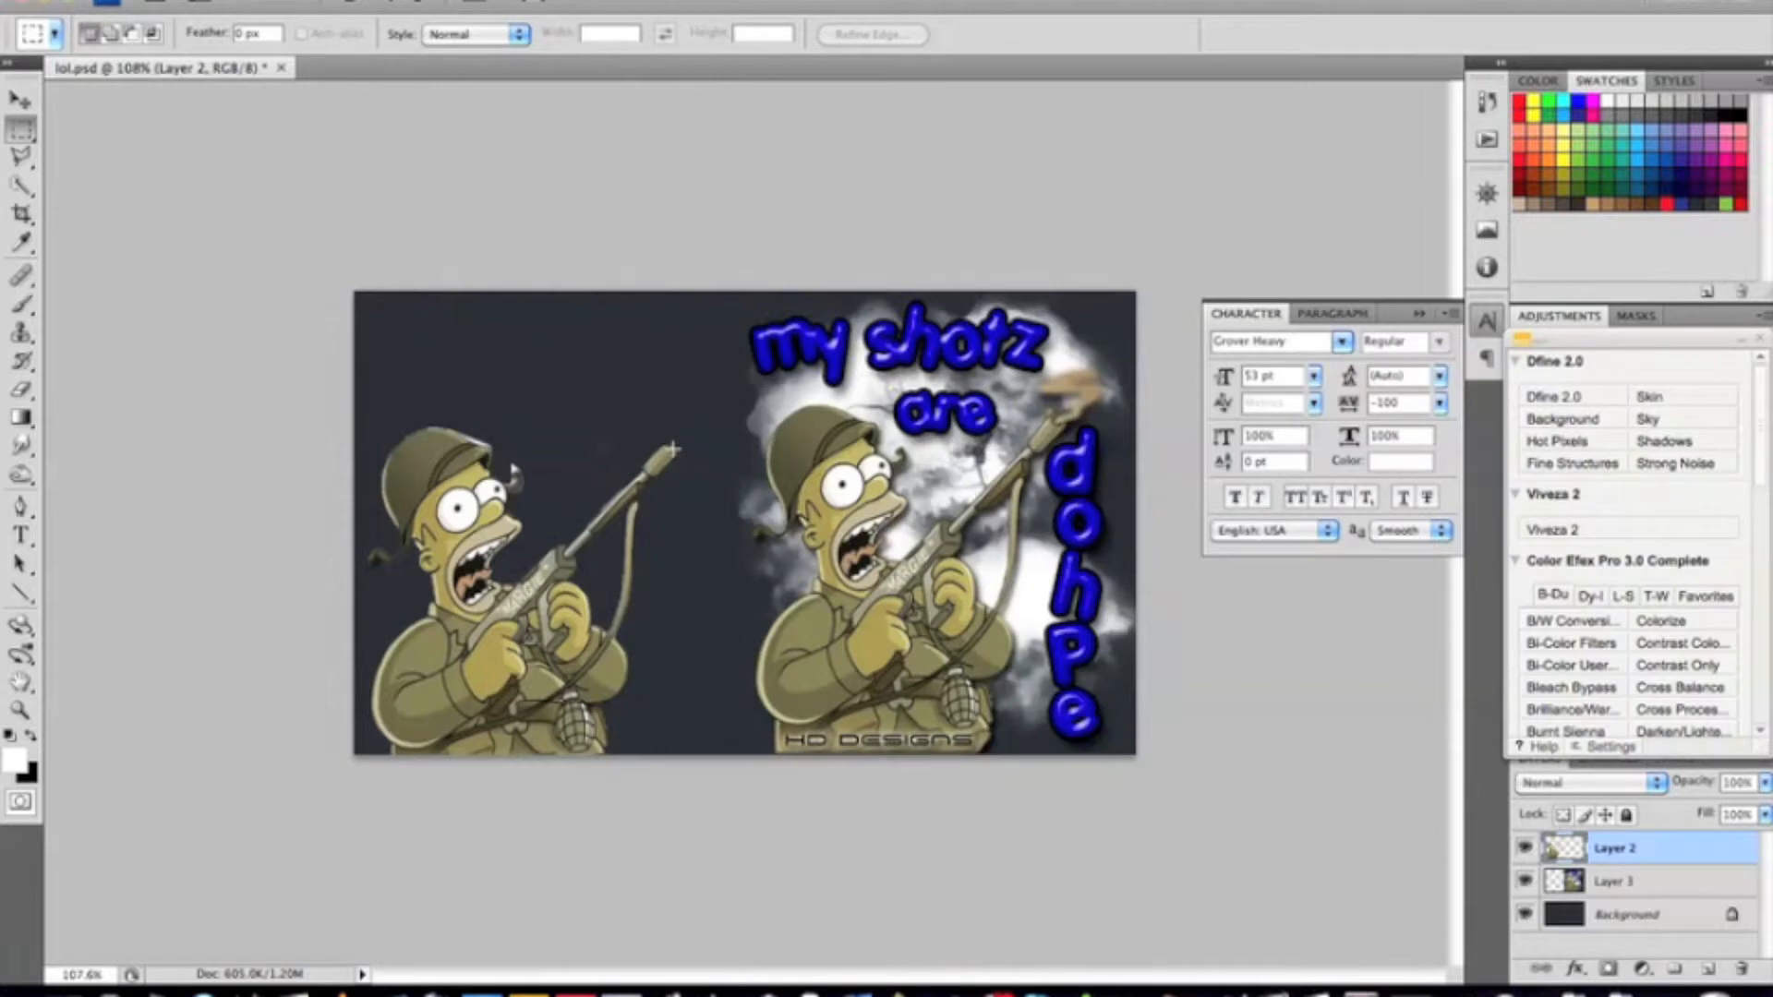
- Open the Eye Candy 6 Smoke filter for the left soldier's gun tip and choose the Wispy (Small): Blown Out Candle preset
key("super+a")
left_click(517, 2)
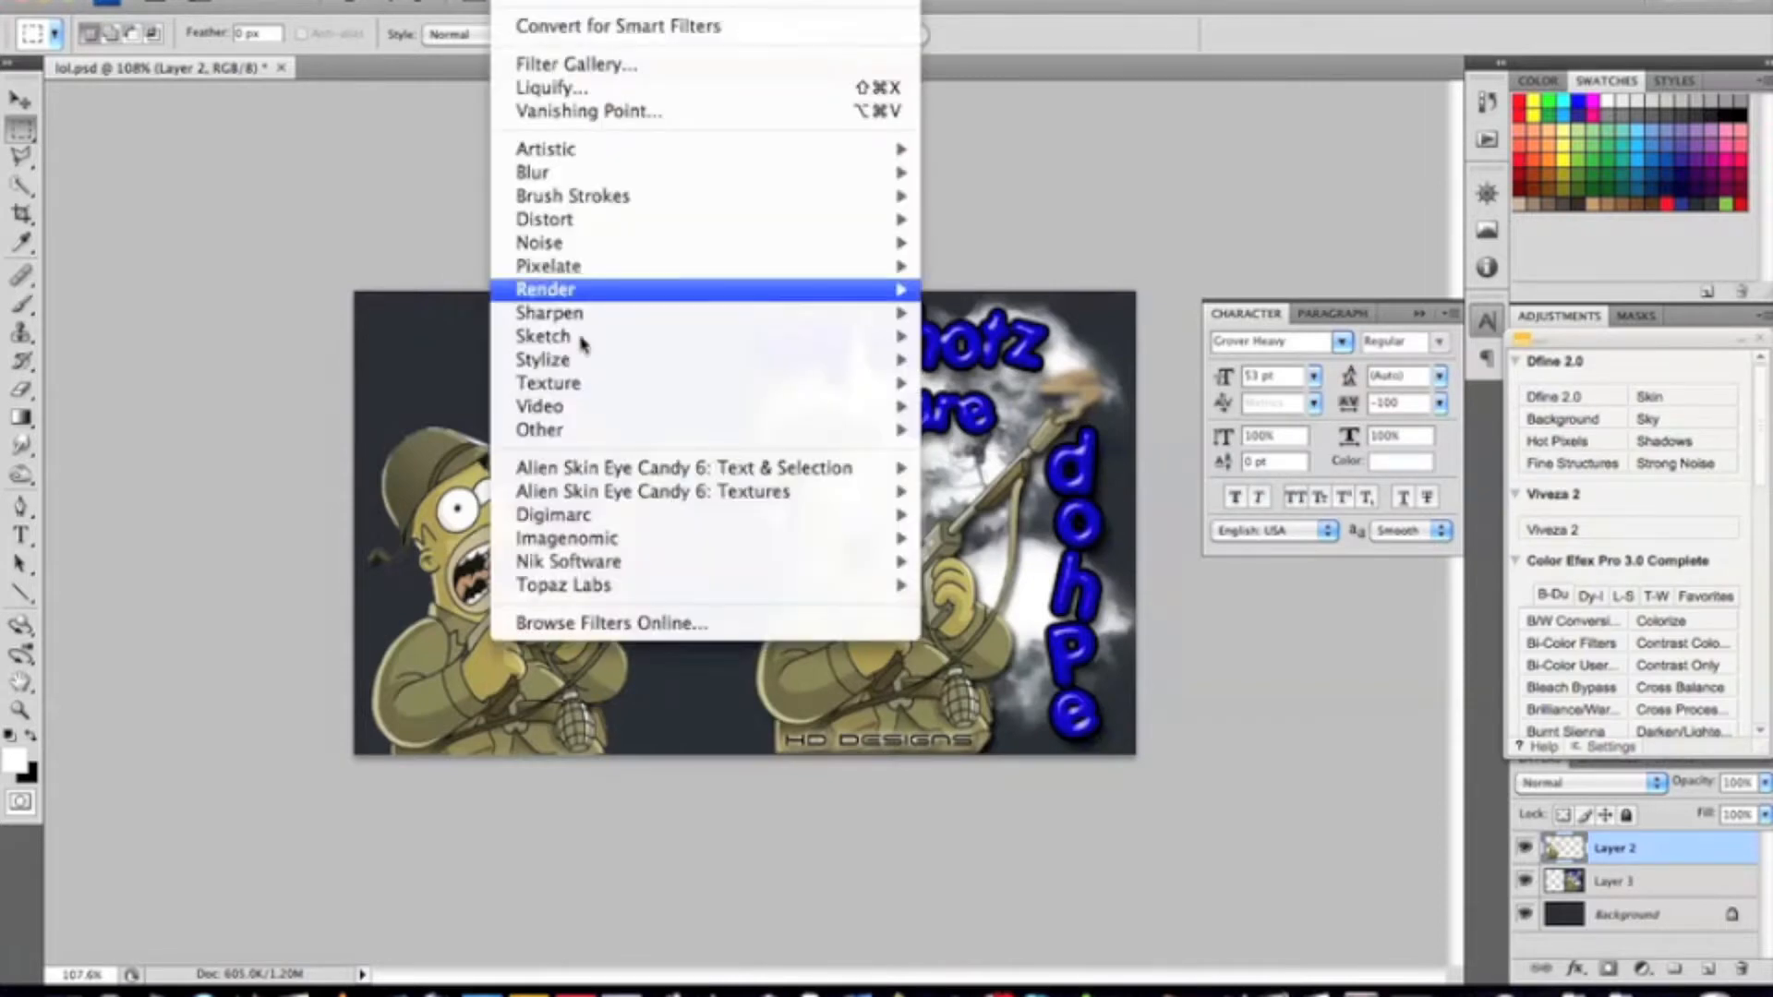
mouse_move(695, 468)
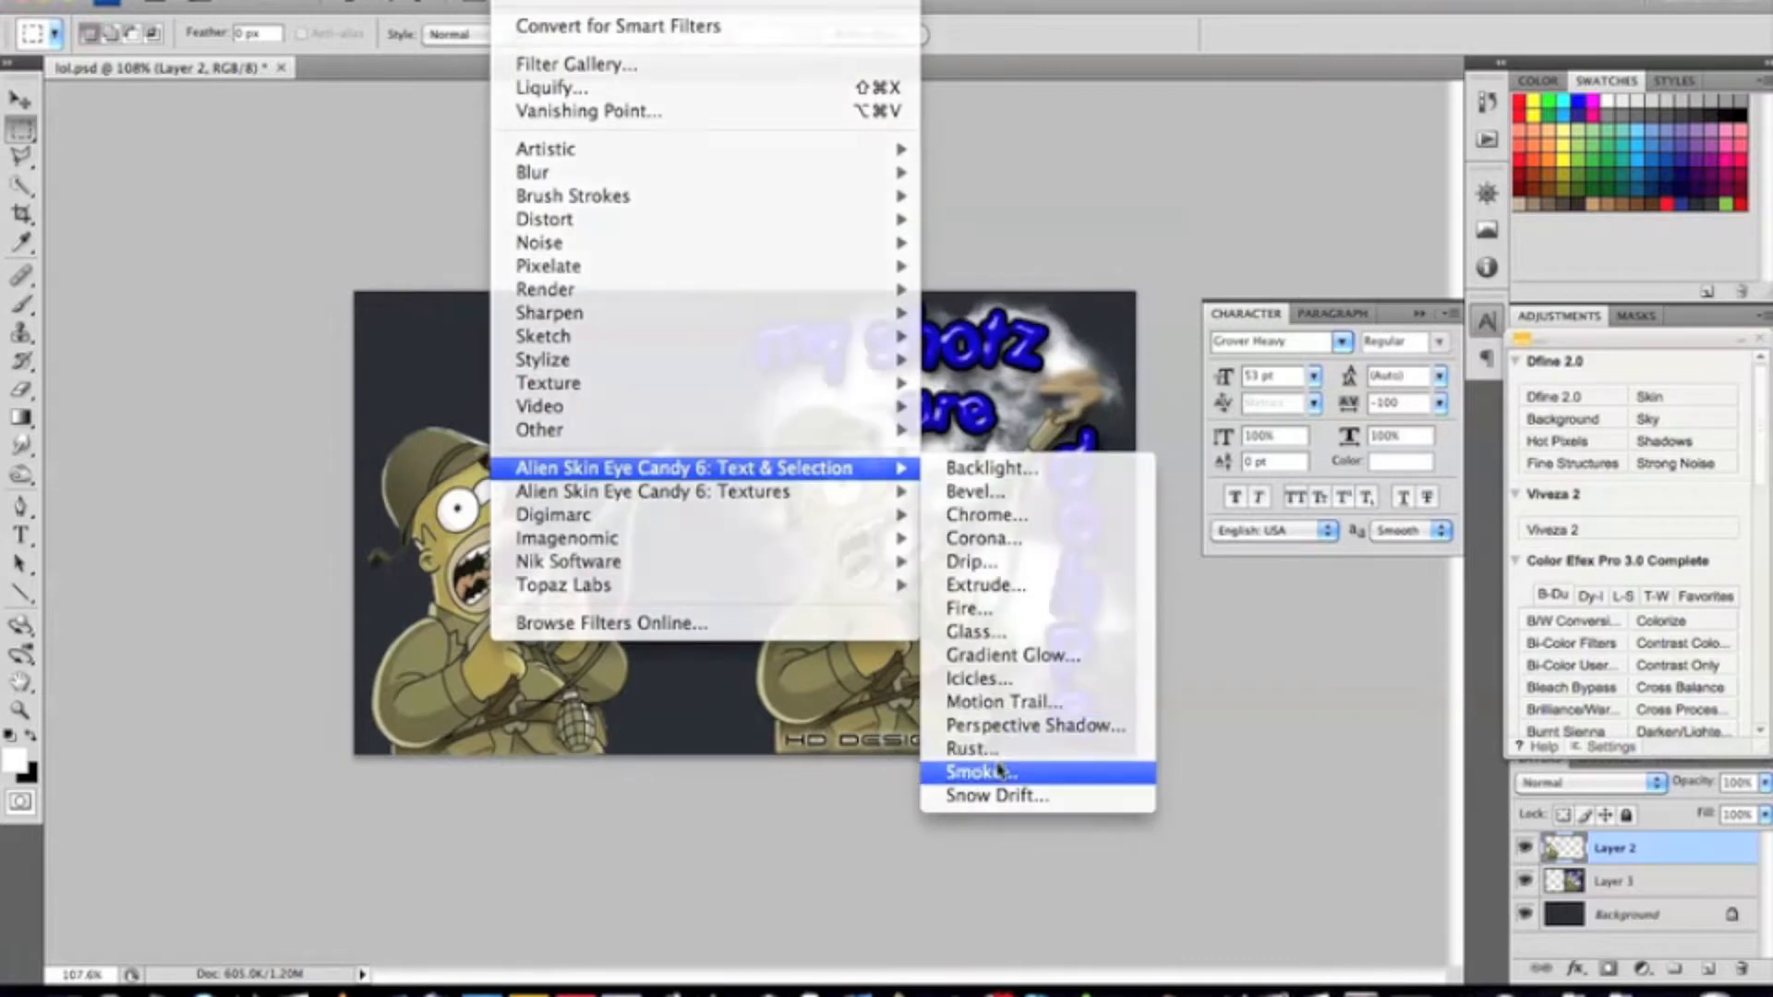
left_click(997, 772)
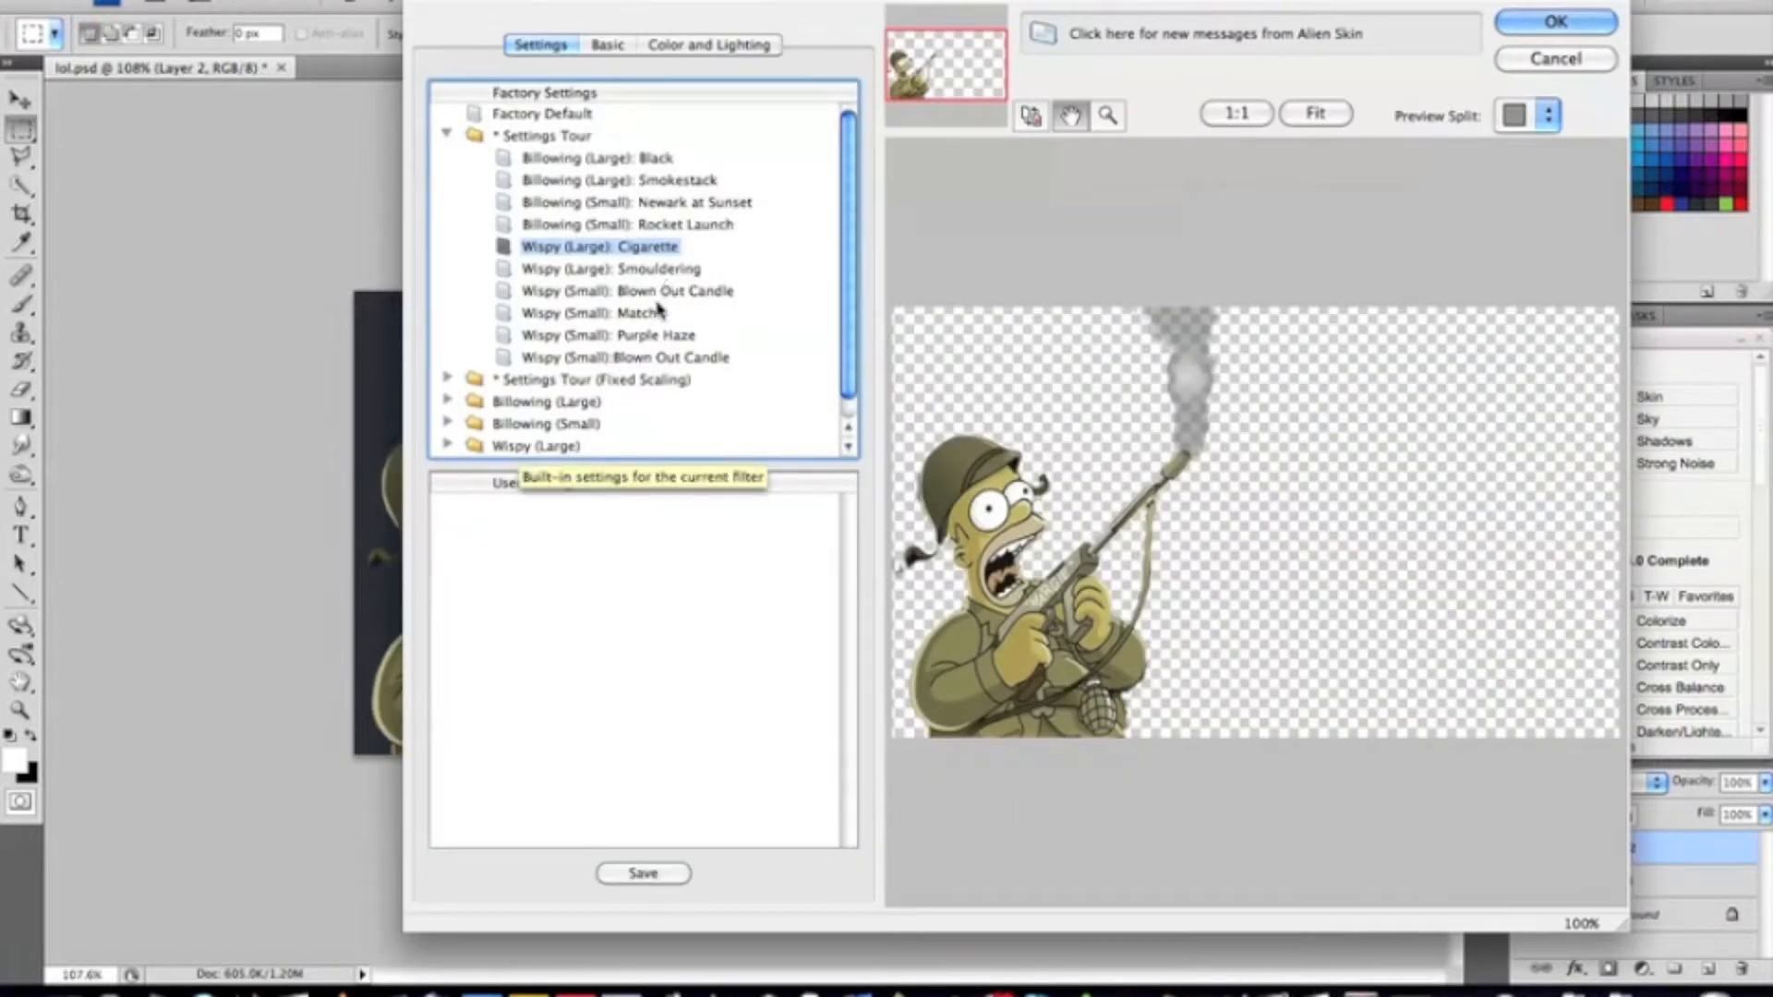
left_click(647, 270)
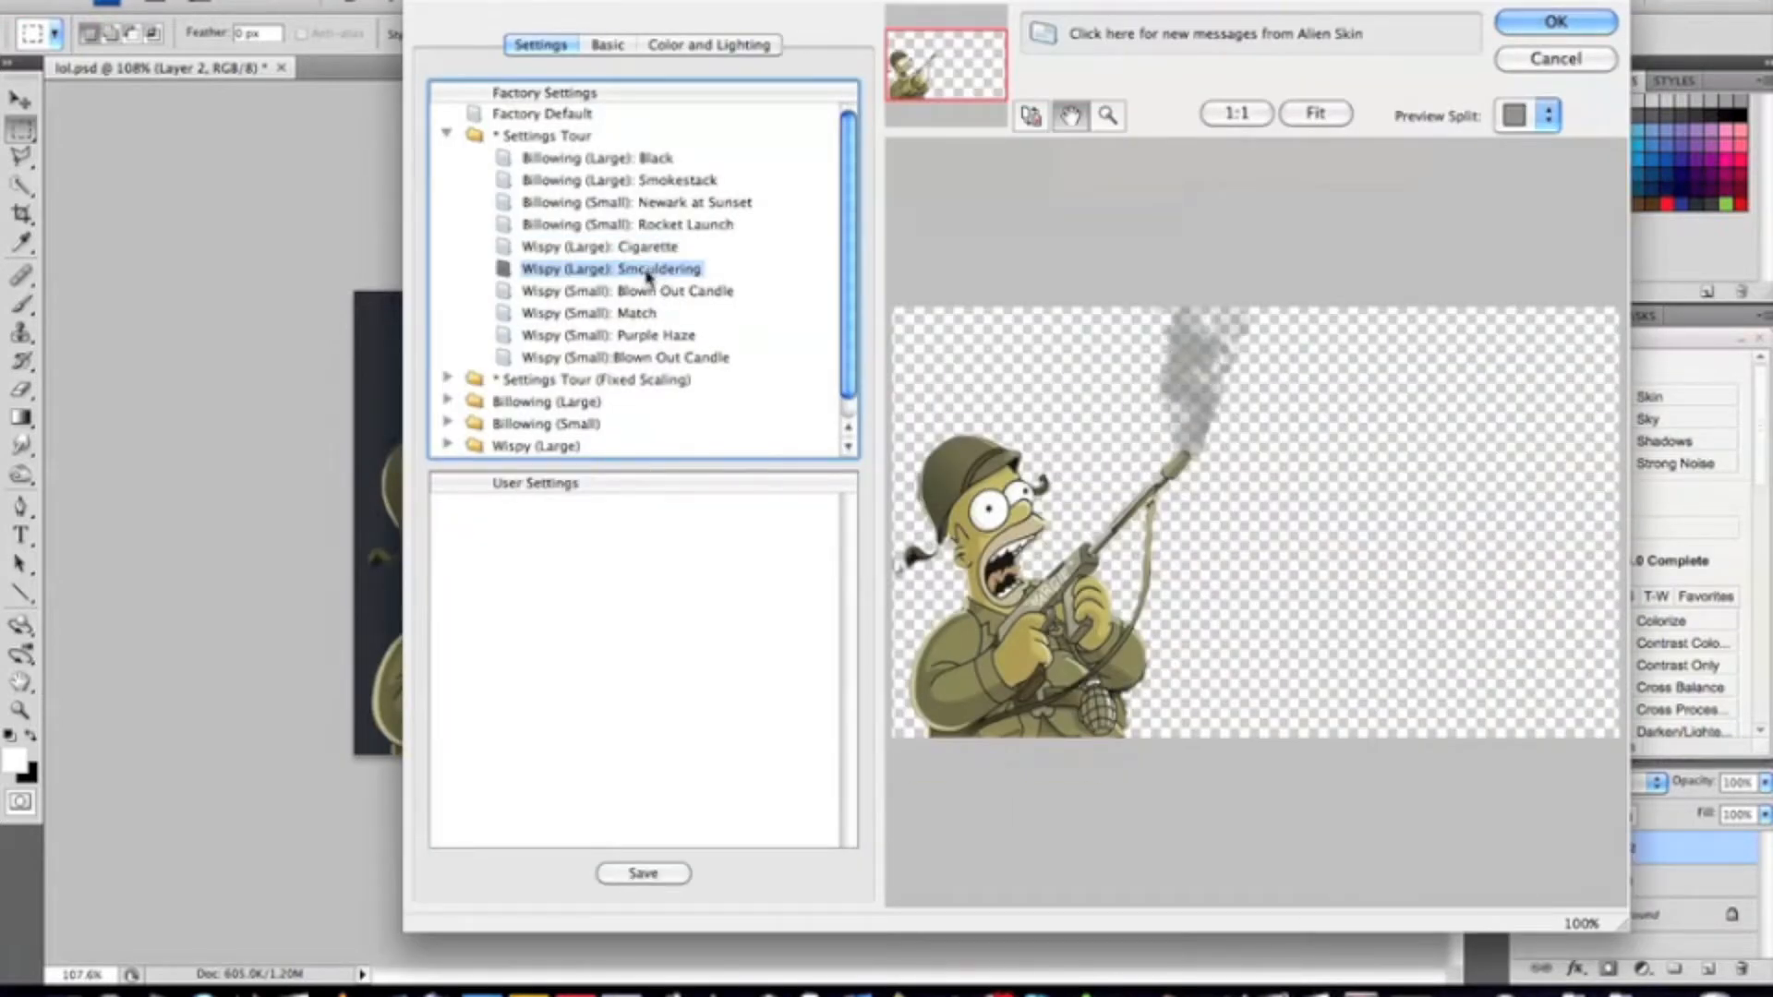
left_click(627, 292)
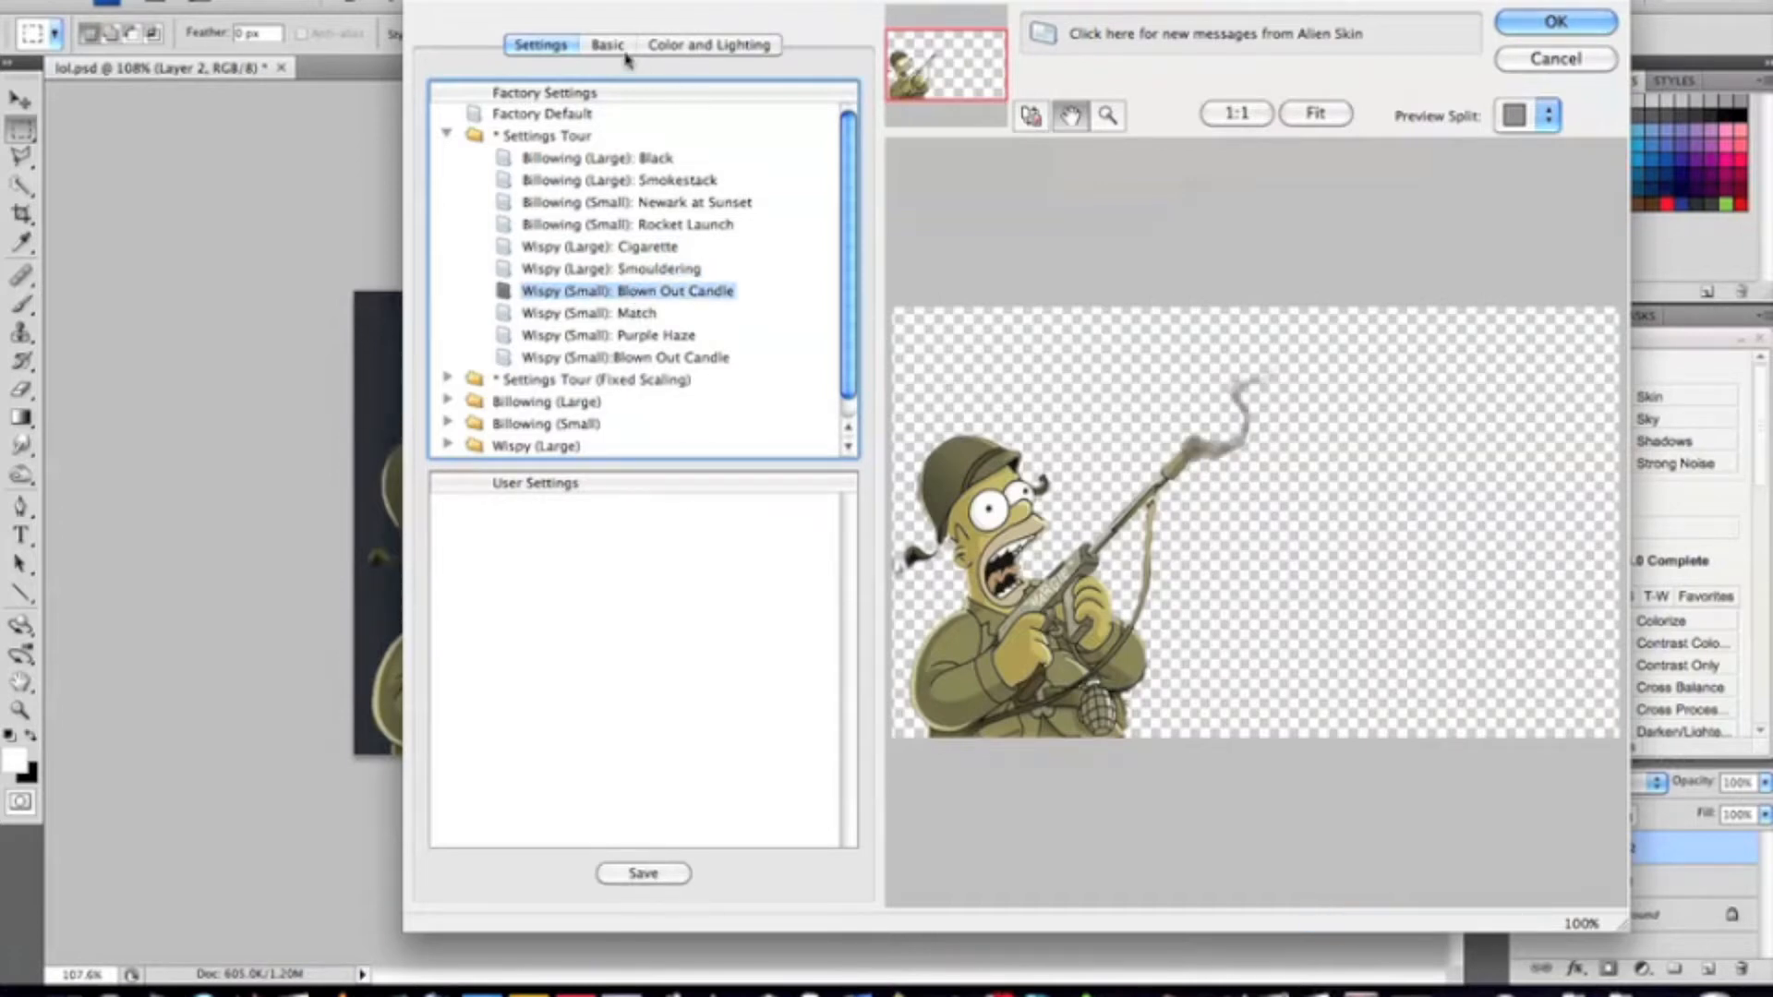
- Set the gun smoke's expansion to 6, waver to 100 and roughness to 78
left_click(621, 50)
left_click_drag(497, 364, 485, 445)
left_click_drag(748, 496, 825, 499)
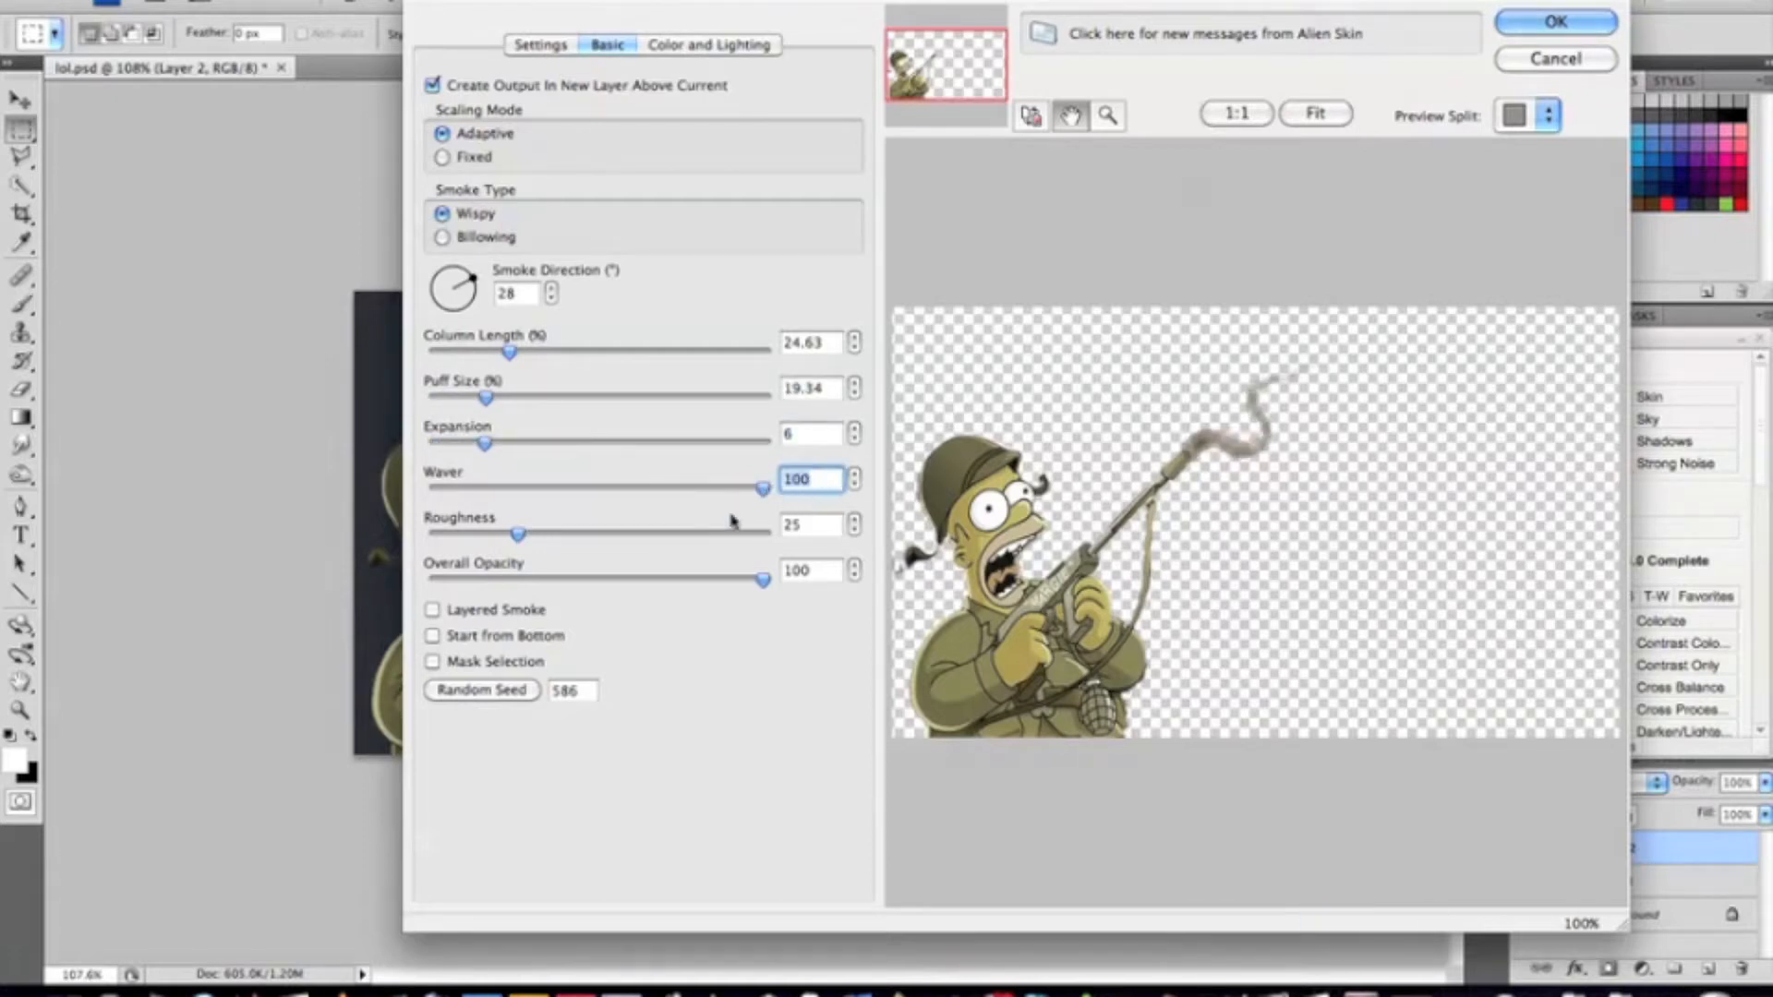
left_click_drag(519, 535, 694, 534)
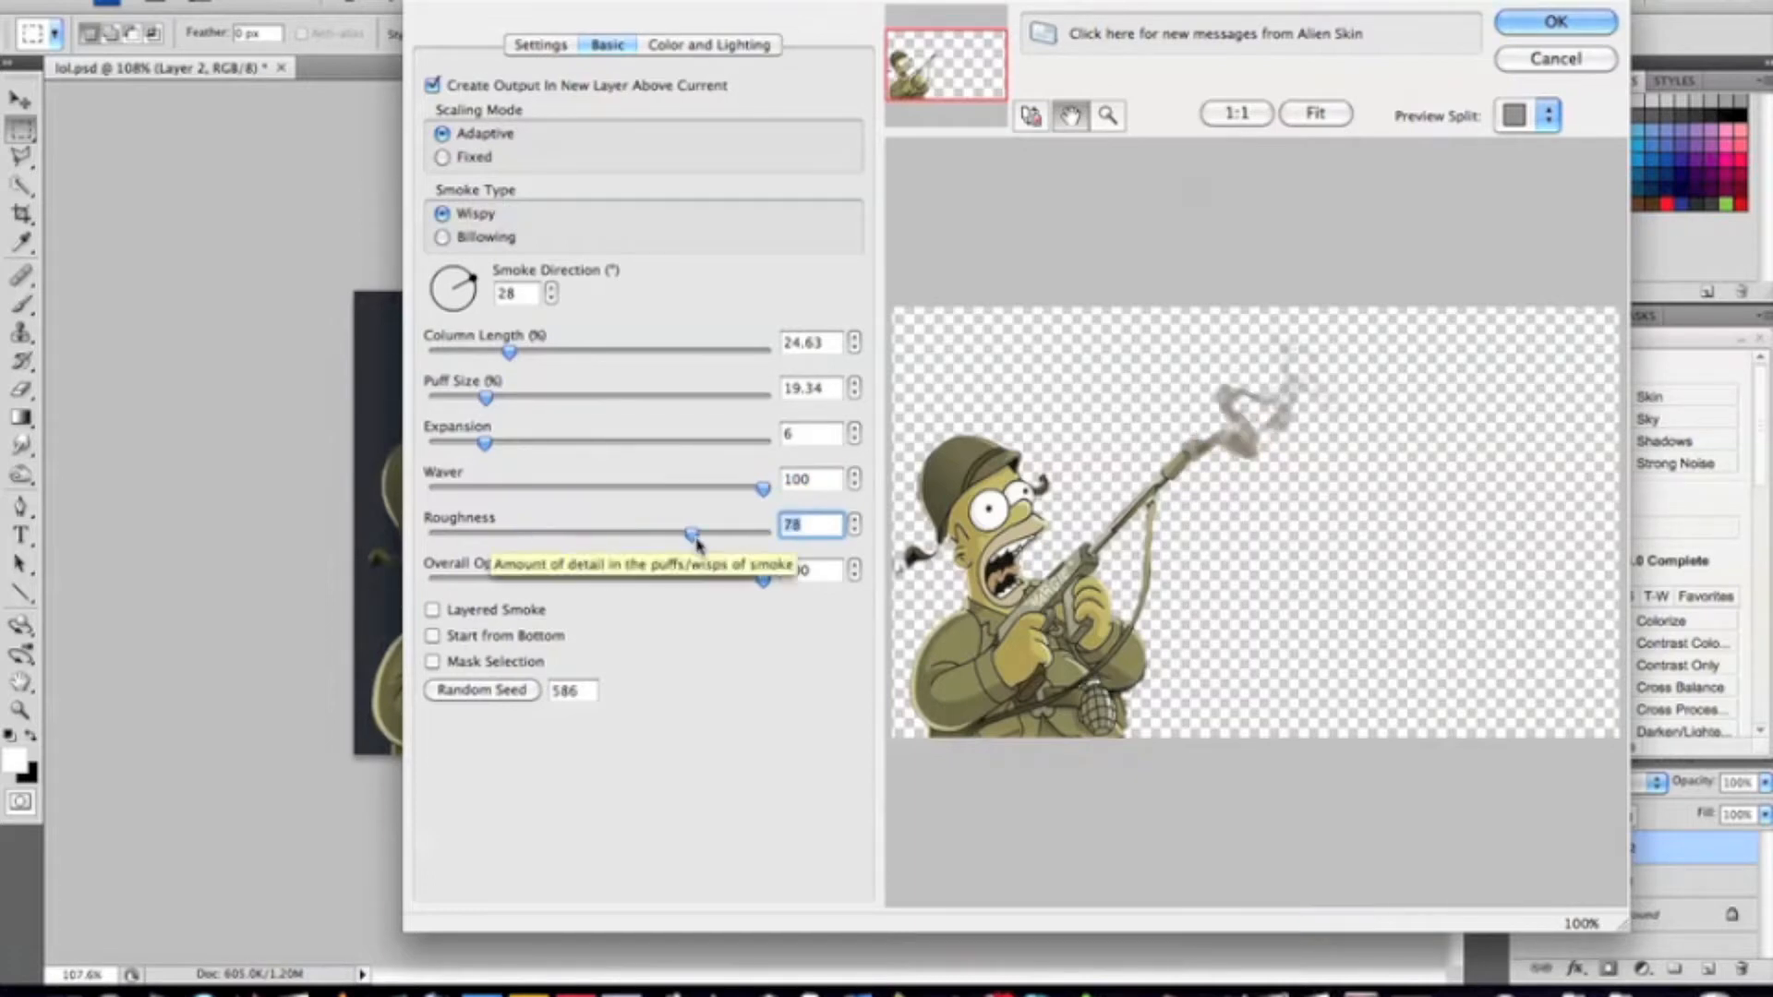
- Pick a darker grey-beige smoke color and apply the gun smoke as a new layer
left_click(707, 44)
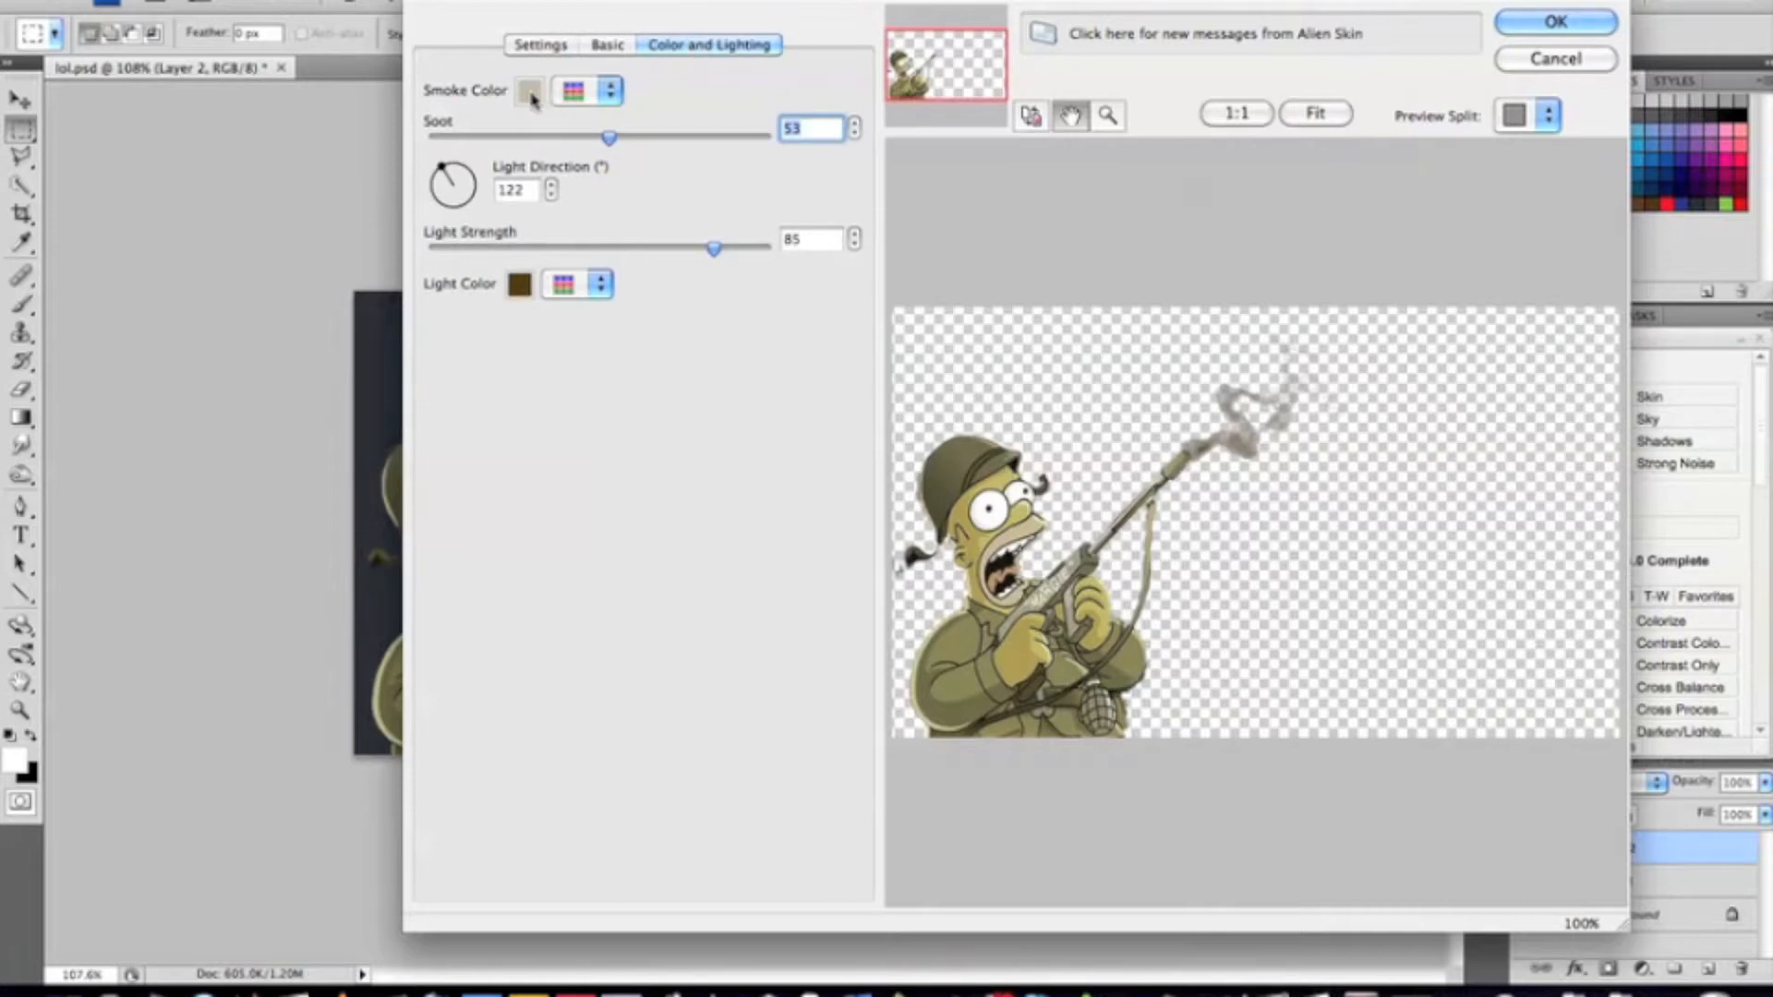
left_click(529, 91)
mouse_move(1015, 457)
left_mouse_down()
mouse_move(1001, 424)
mouse_move(1033, 496)
left_mouse_up()
left_click(1541, 348)
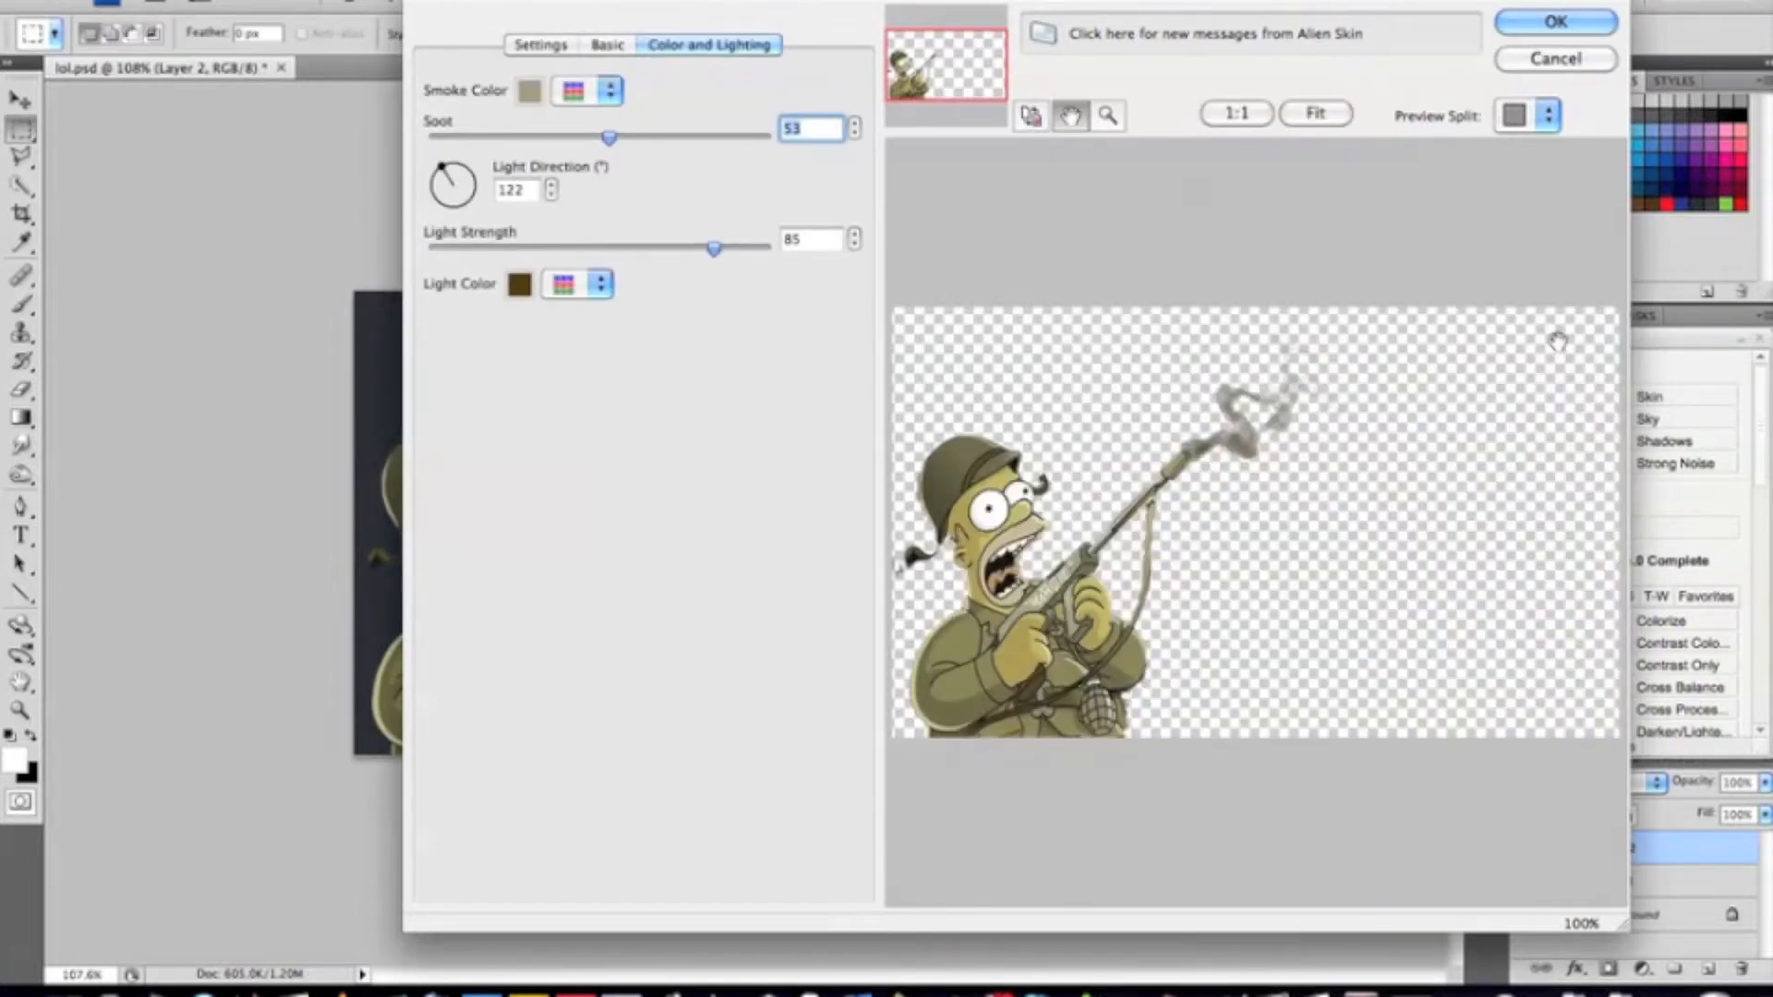
left_click(1561, 20)
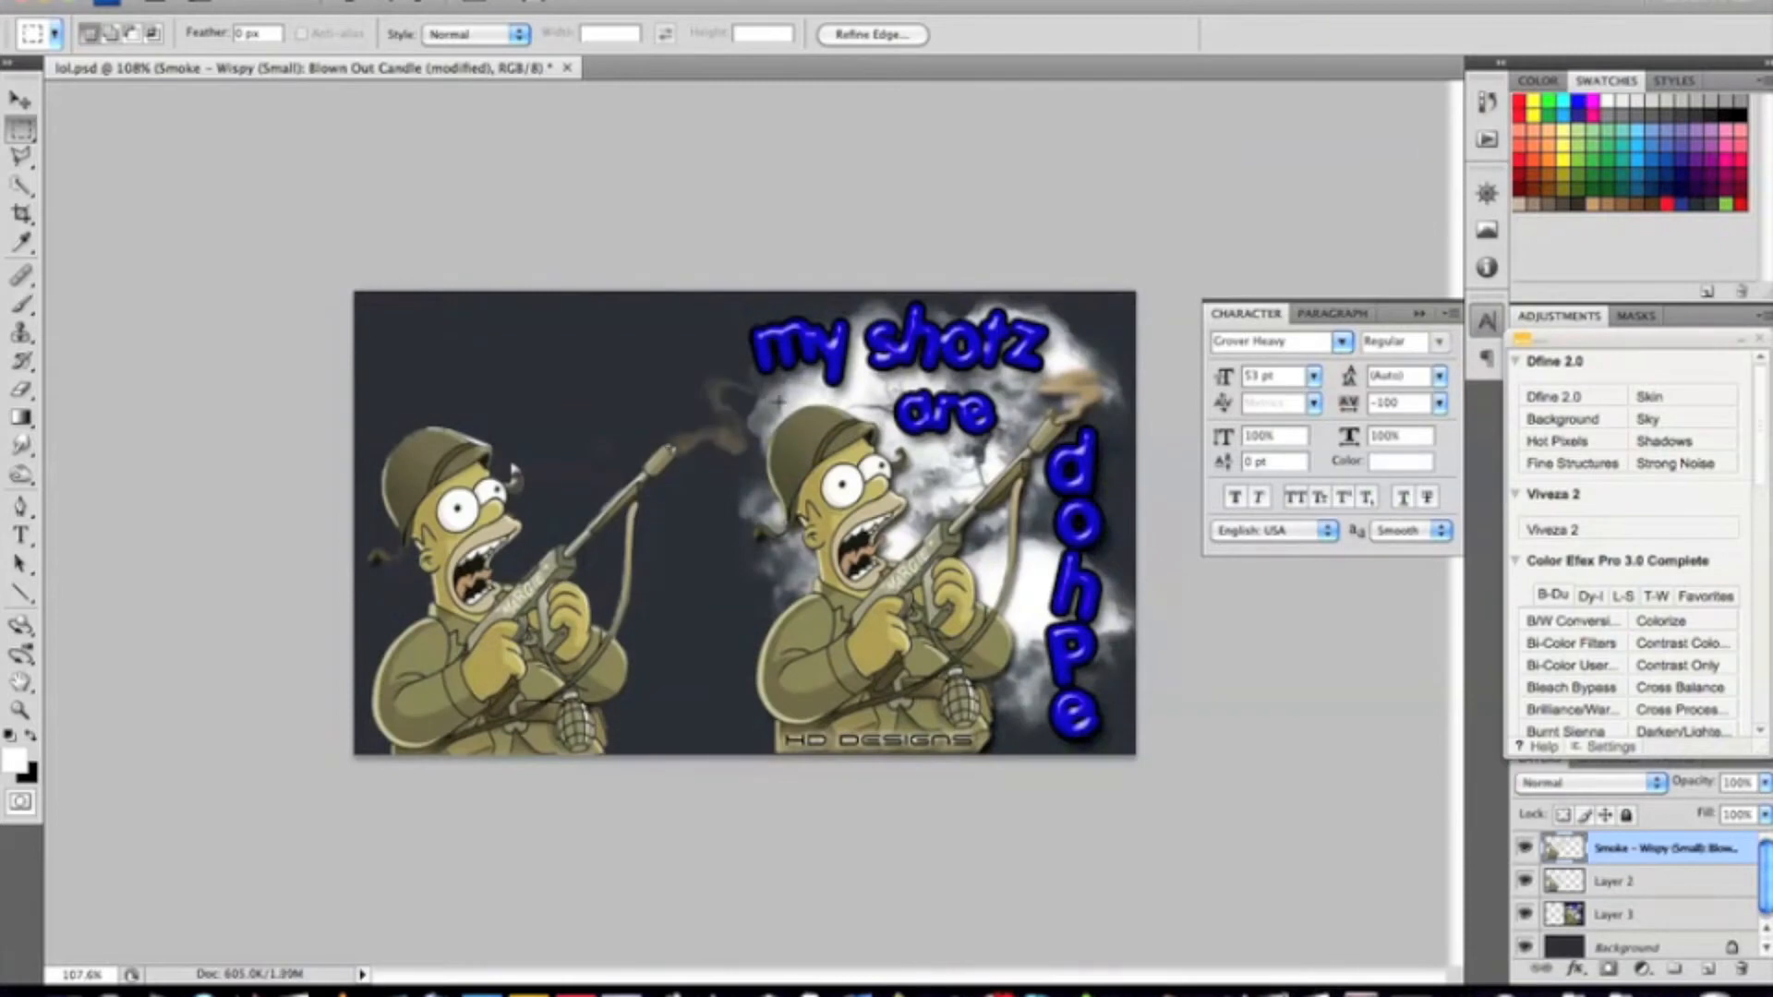
- Load the outline of the left soldier on Layer 2 as a selection
left_click(27, 105)
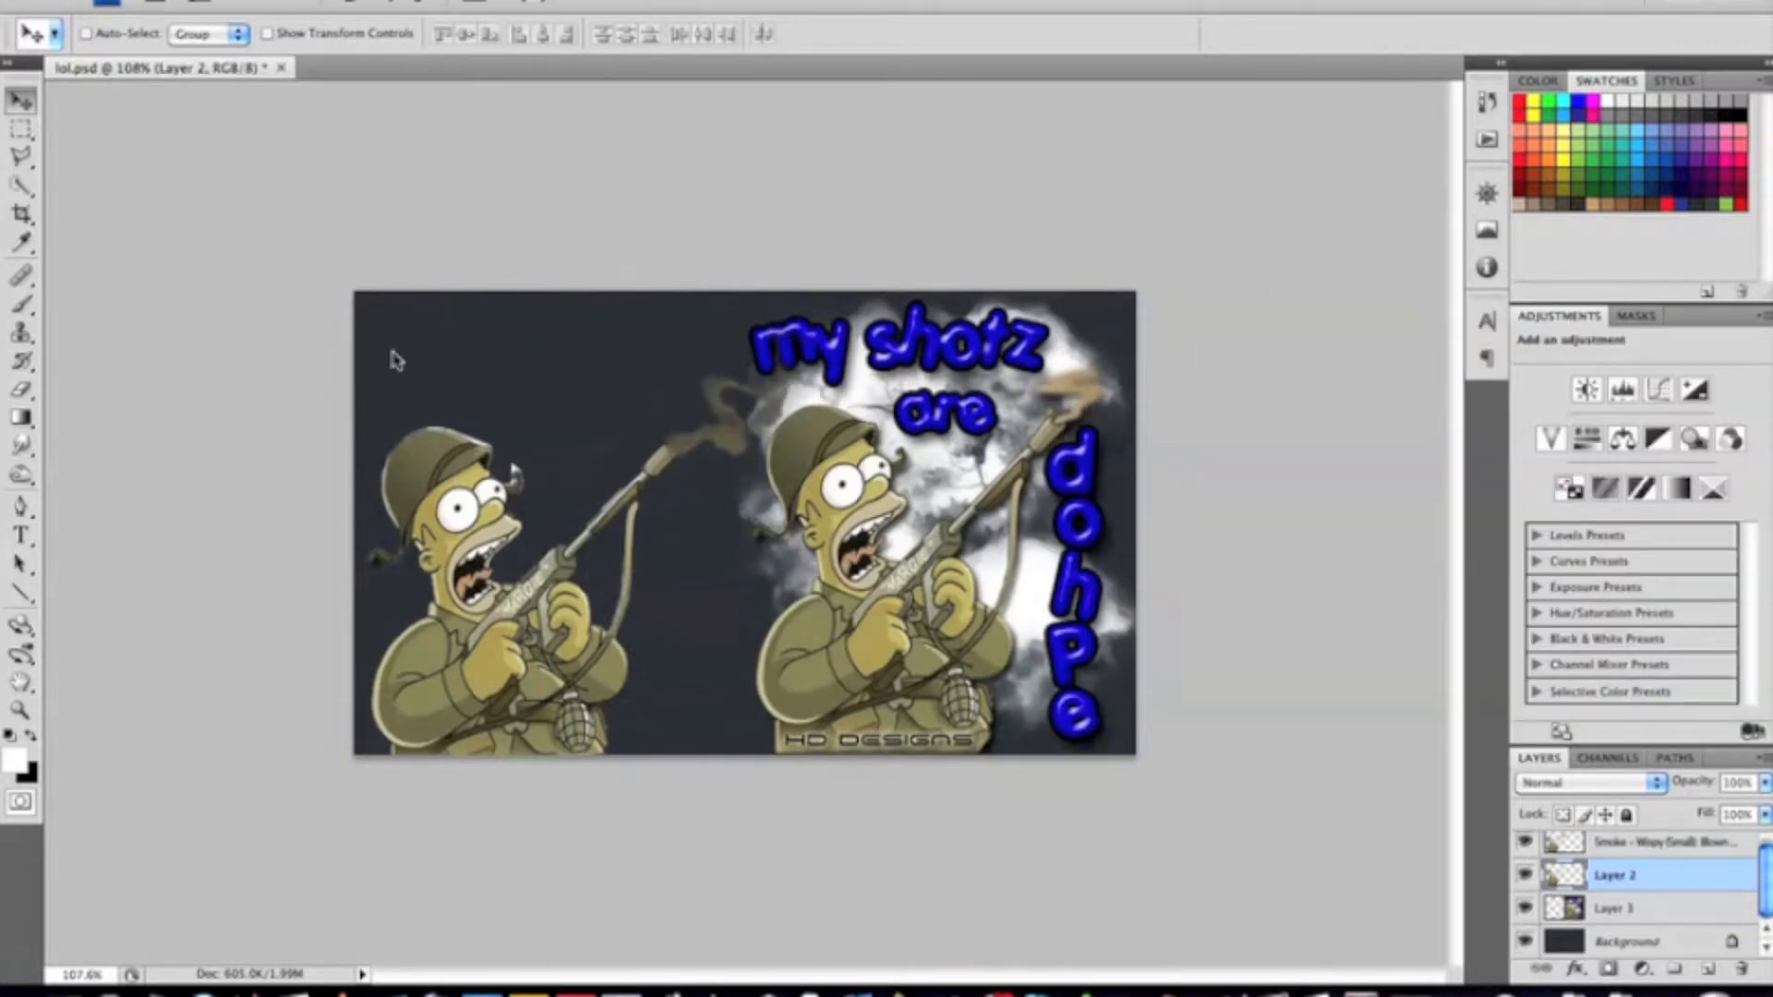
scroll(1650, 865, "up", 1)
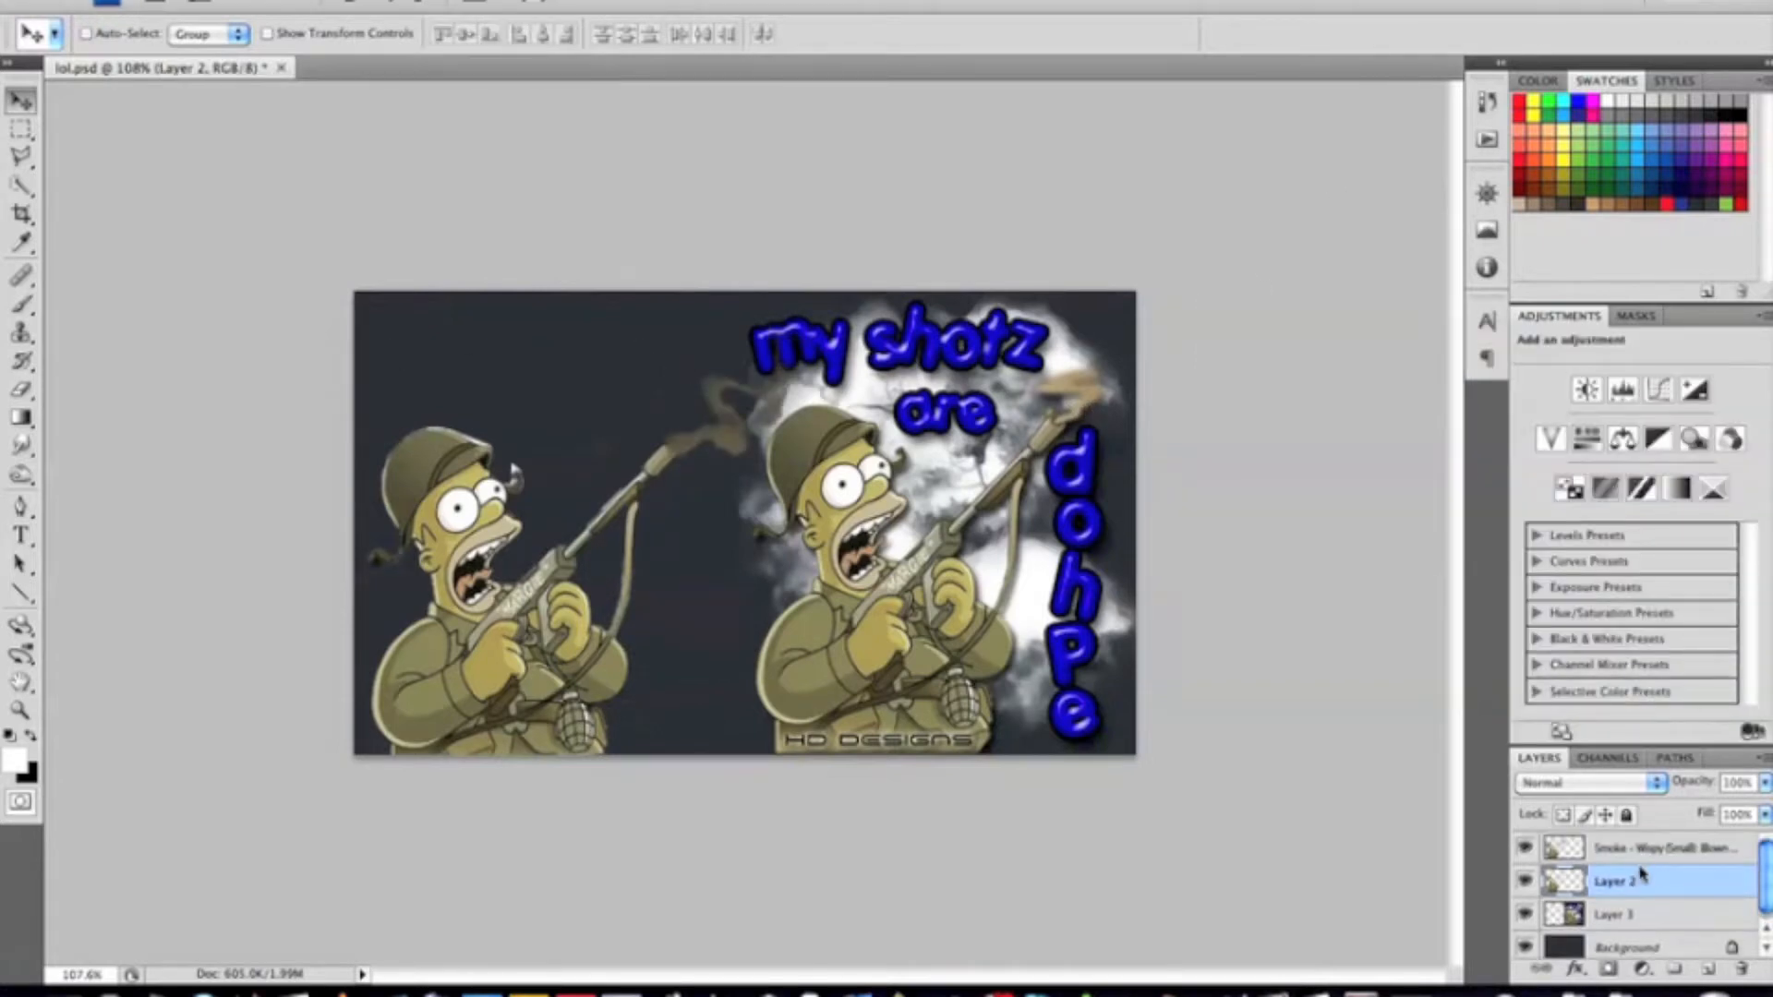
left_click(1564, 882, "super")
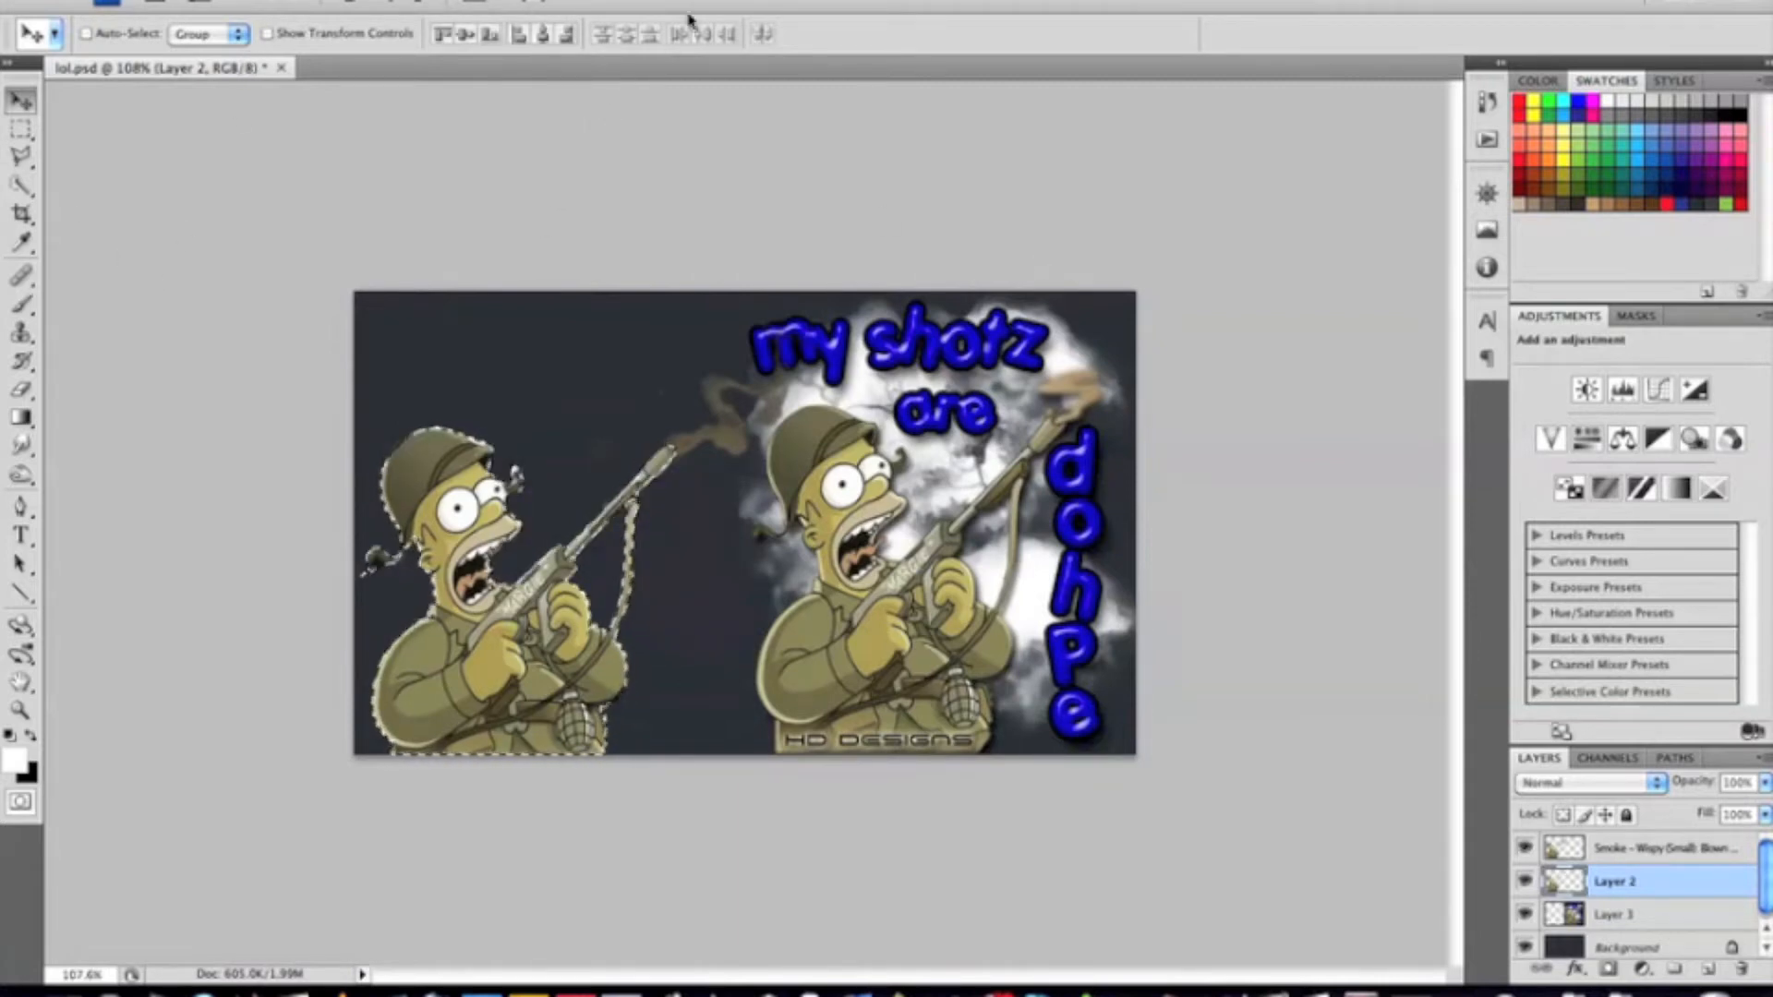
- Open the Eye Candy 6 Smoke filter on the selected soldier and choose the House Fire preset from Wispy (Large)
left_click(525, 1)
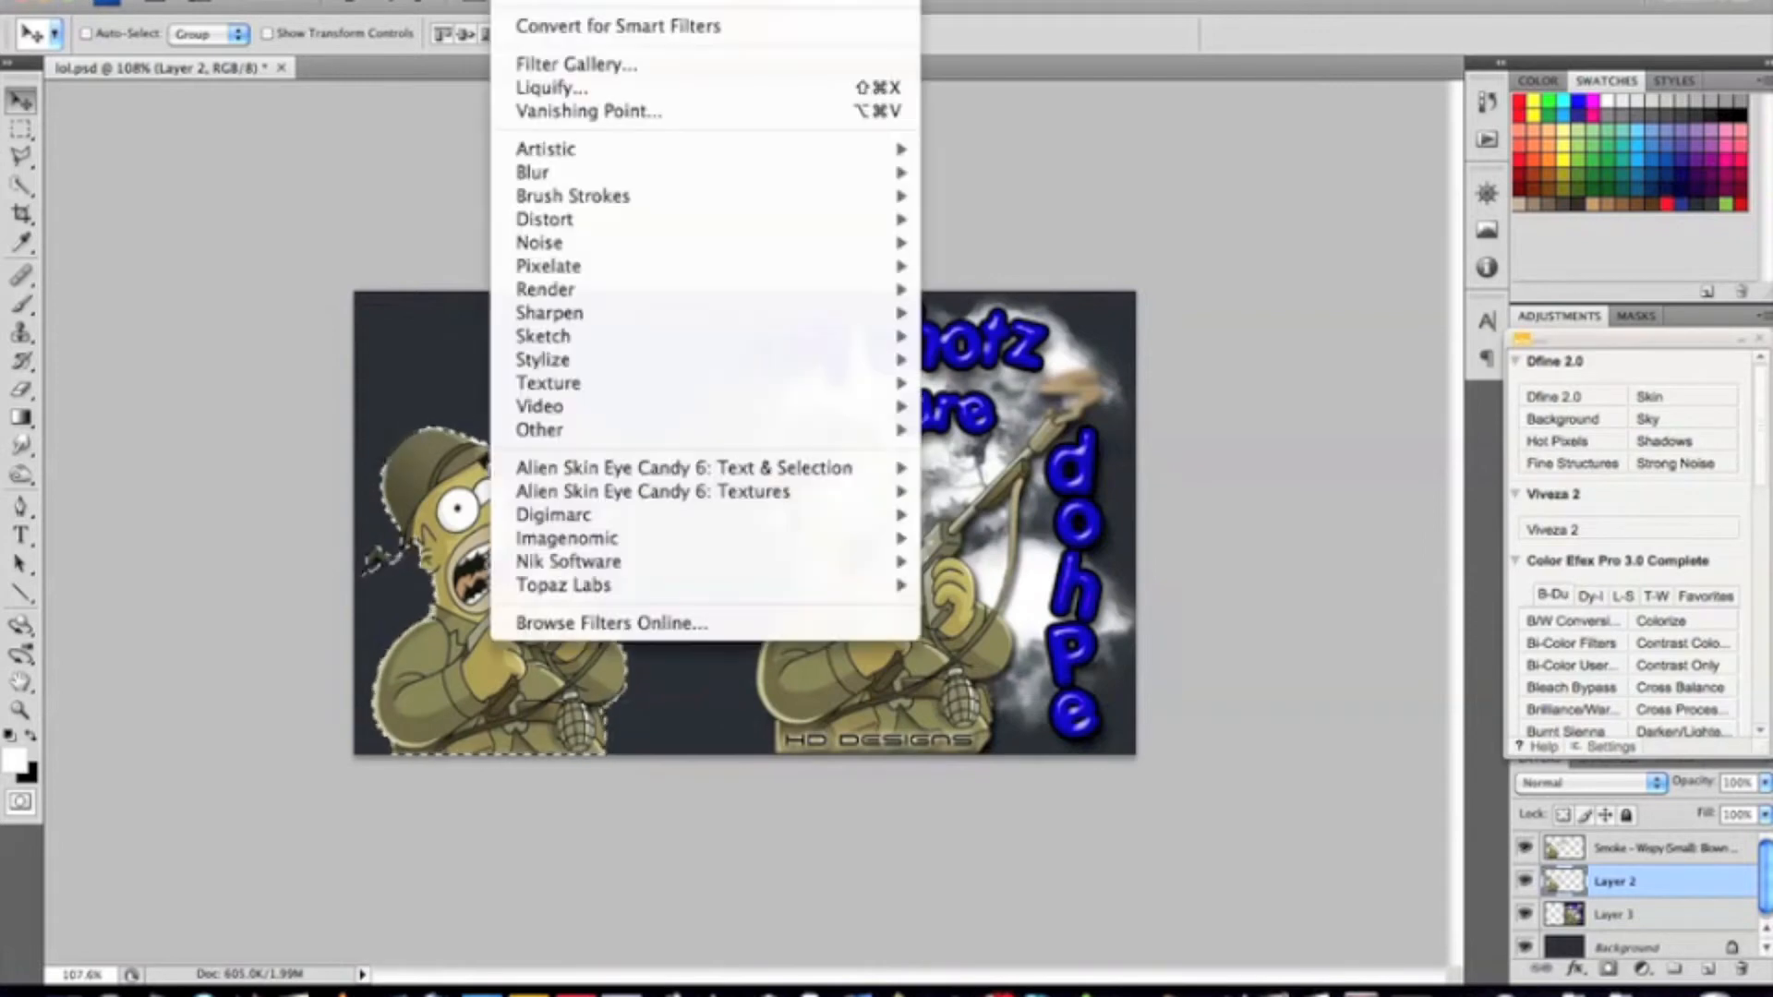
mouse_move(825, 472)
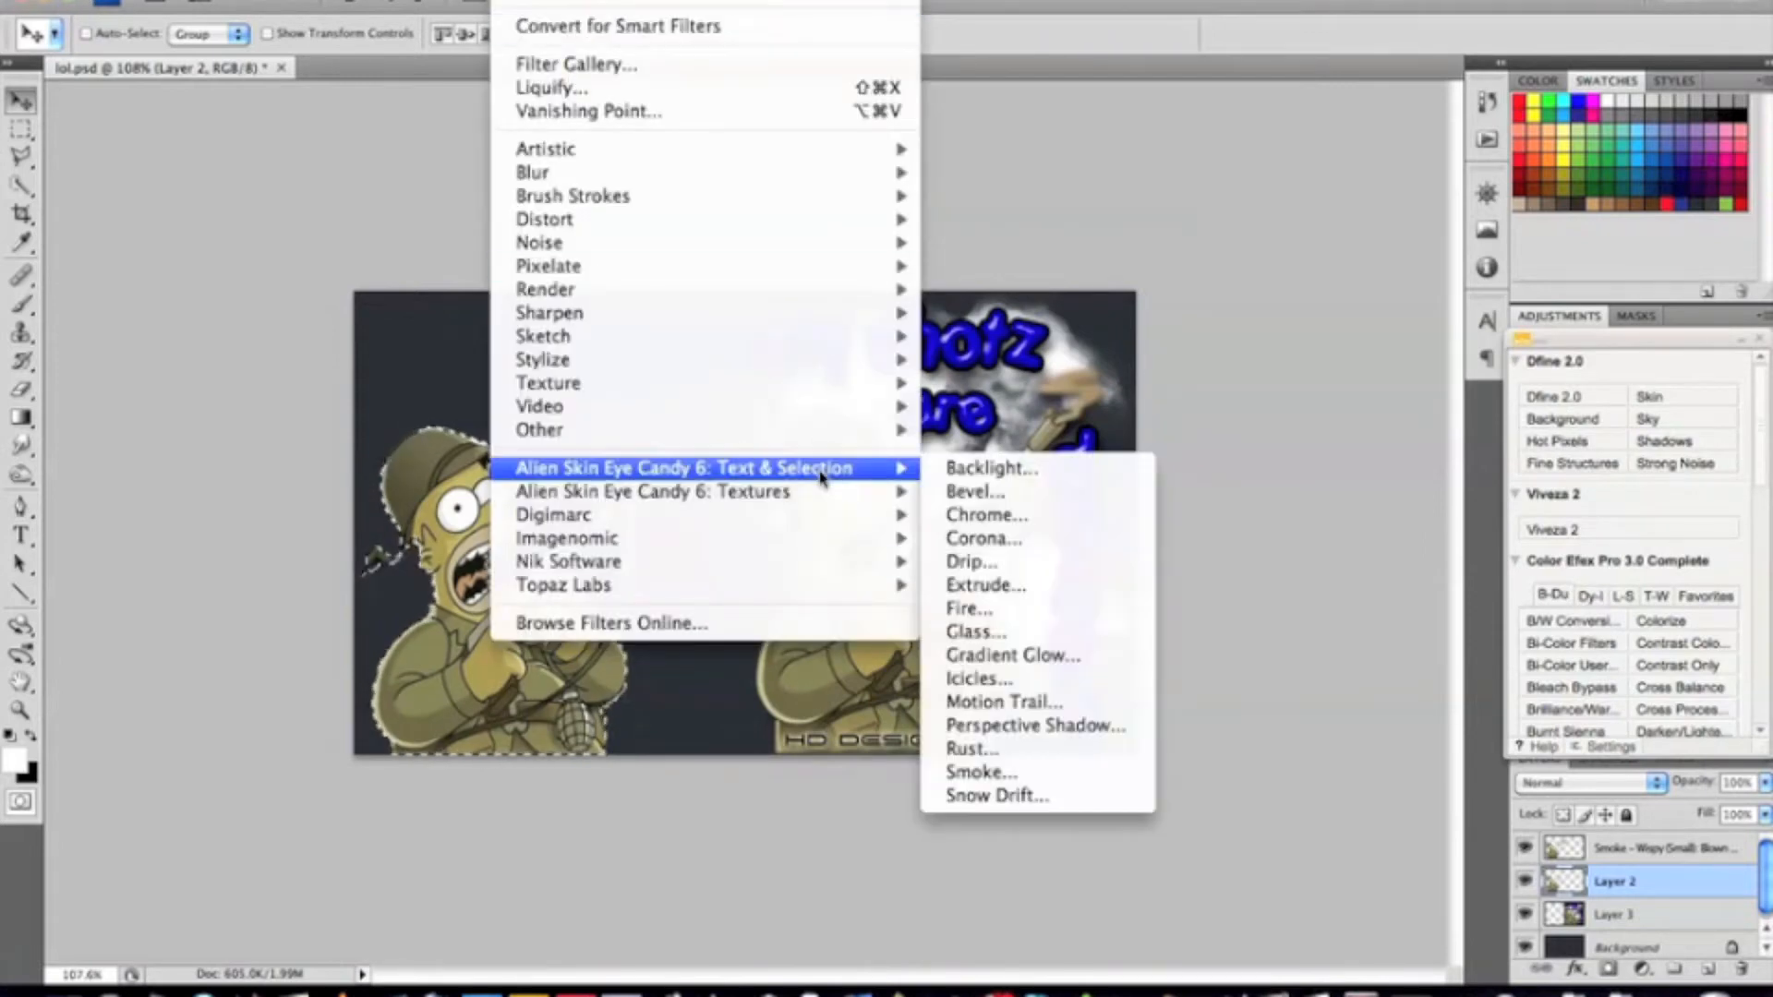
left_click(1076, 771)
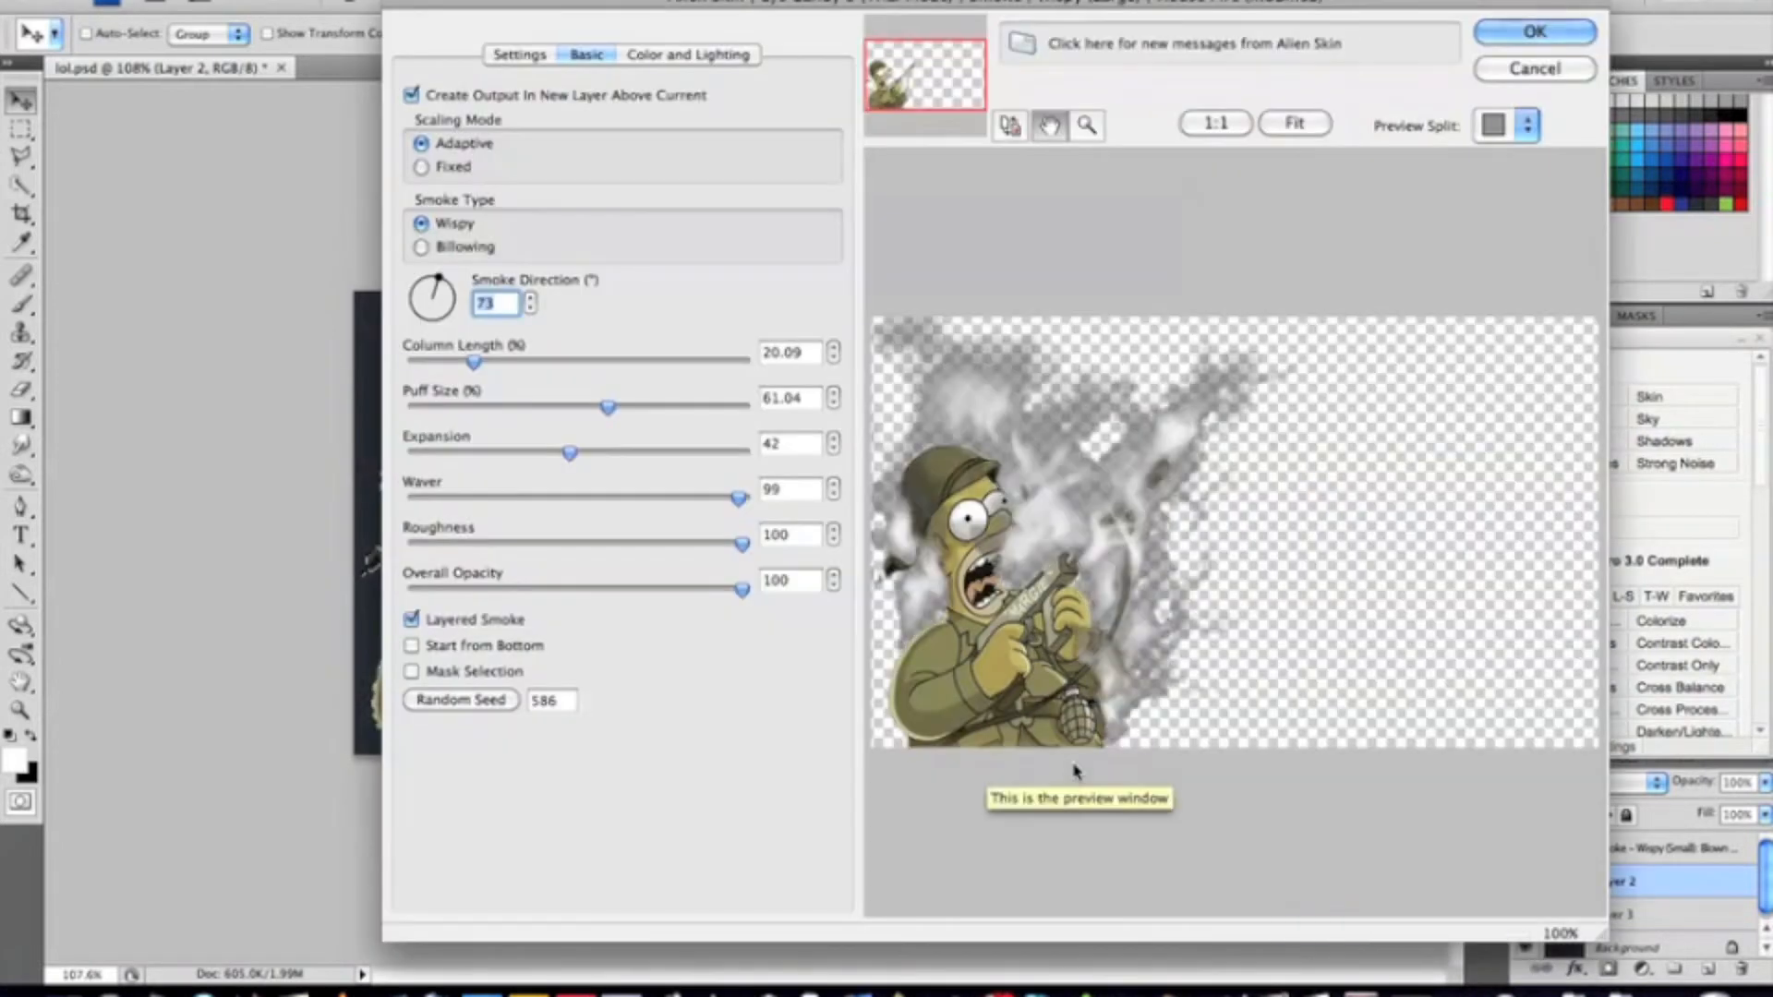
left_click(543, 55)
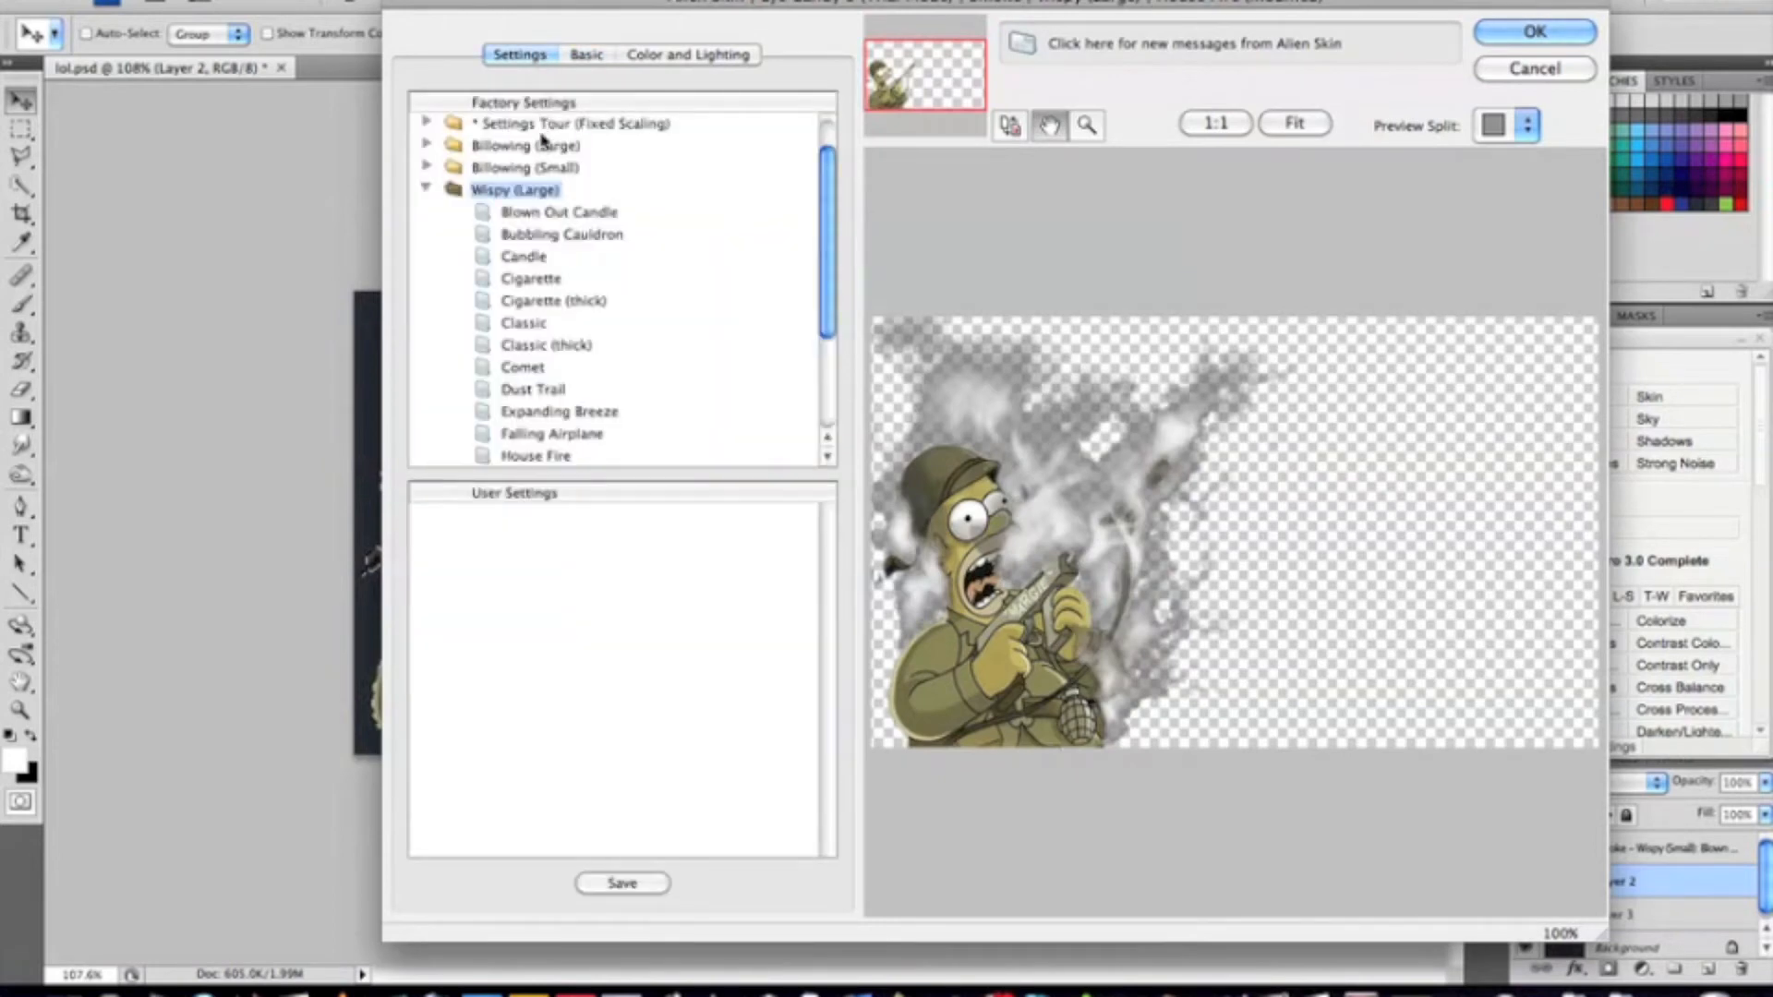
scroll(551, 336, "down", 4)
left_click(554, 368)
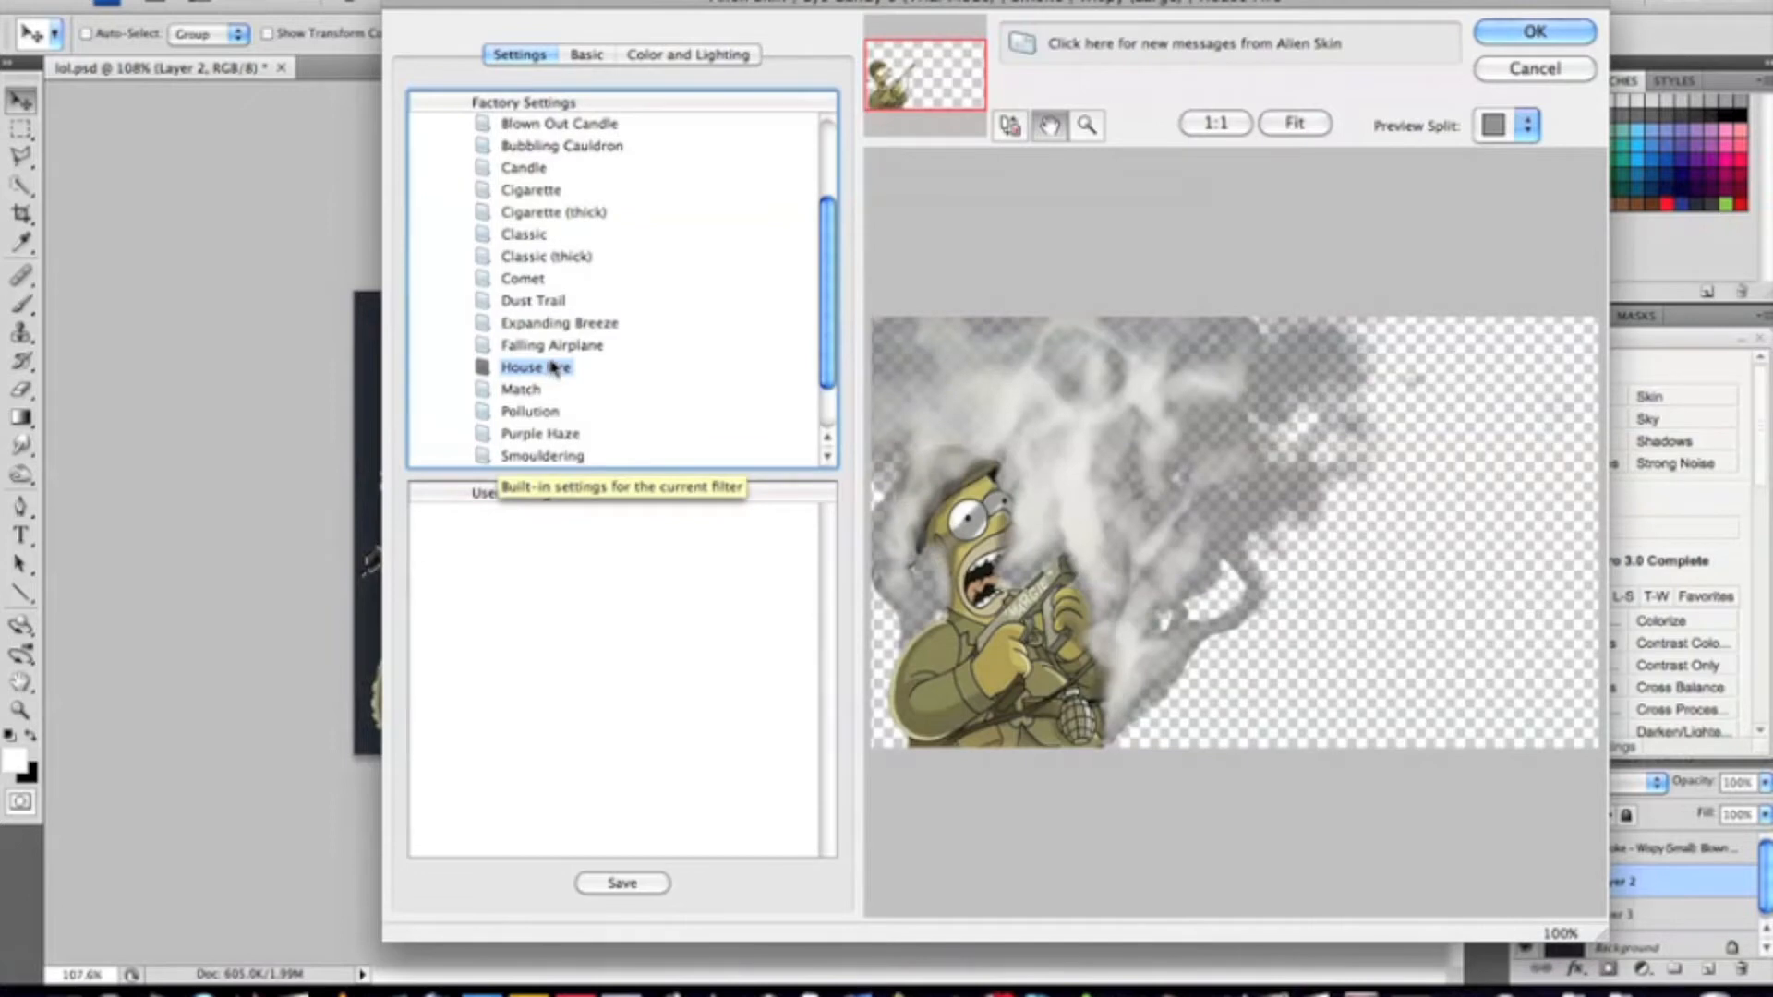
- Set the House Fire smoke's column length to 29.16% and roughness to 100, and apply the filter
left_click(596, 55)
left_click_drag(587, 361, 503, 369)
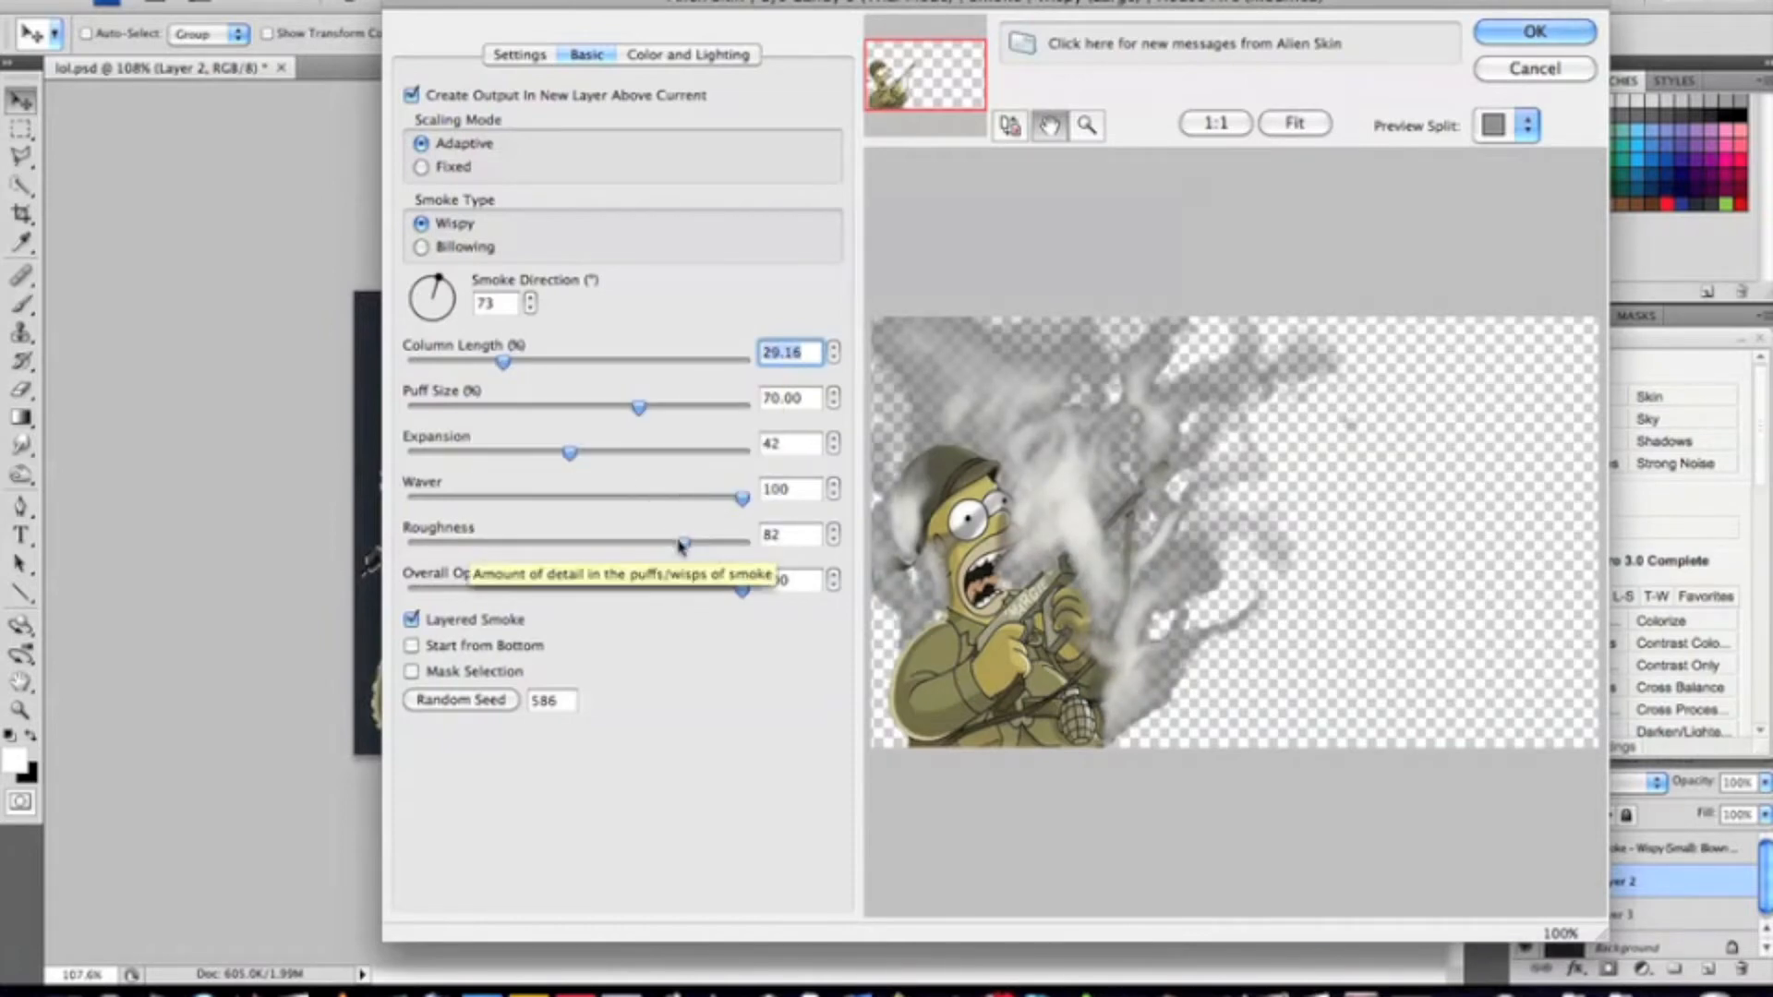
left_click_drag(681, 546, 799, 551)
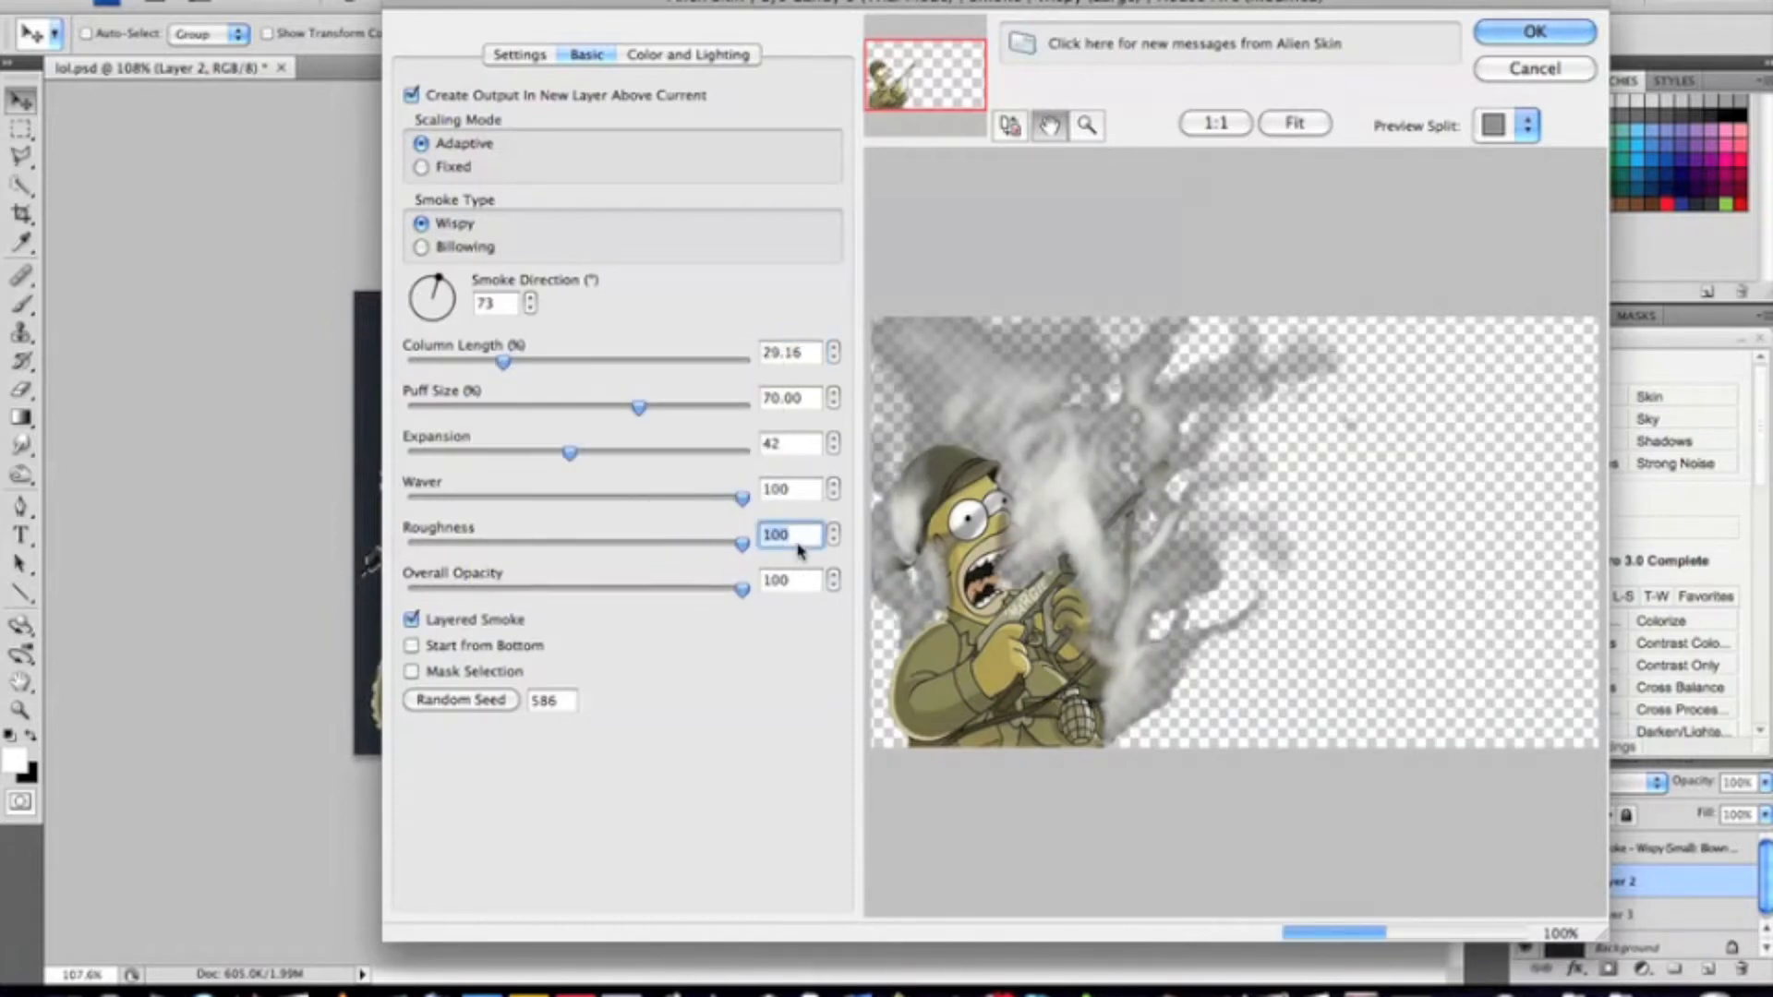
left_click(1495, 33)
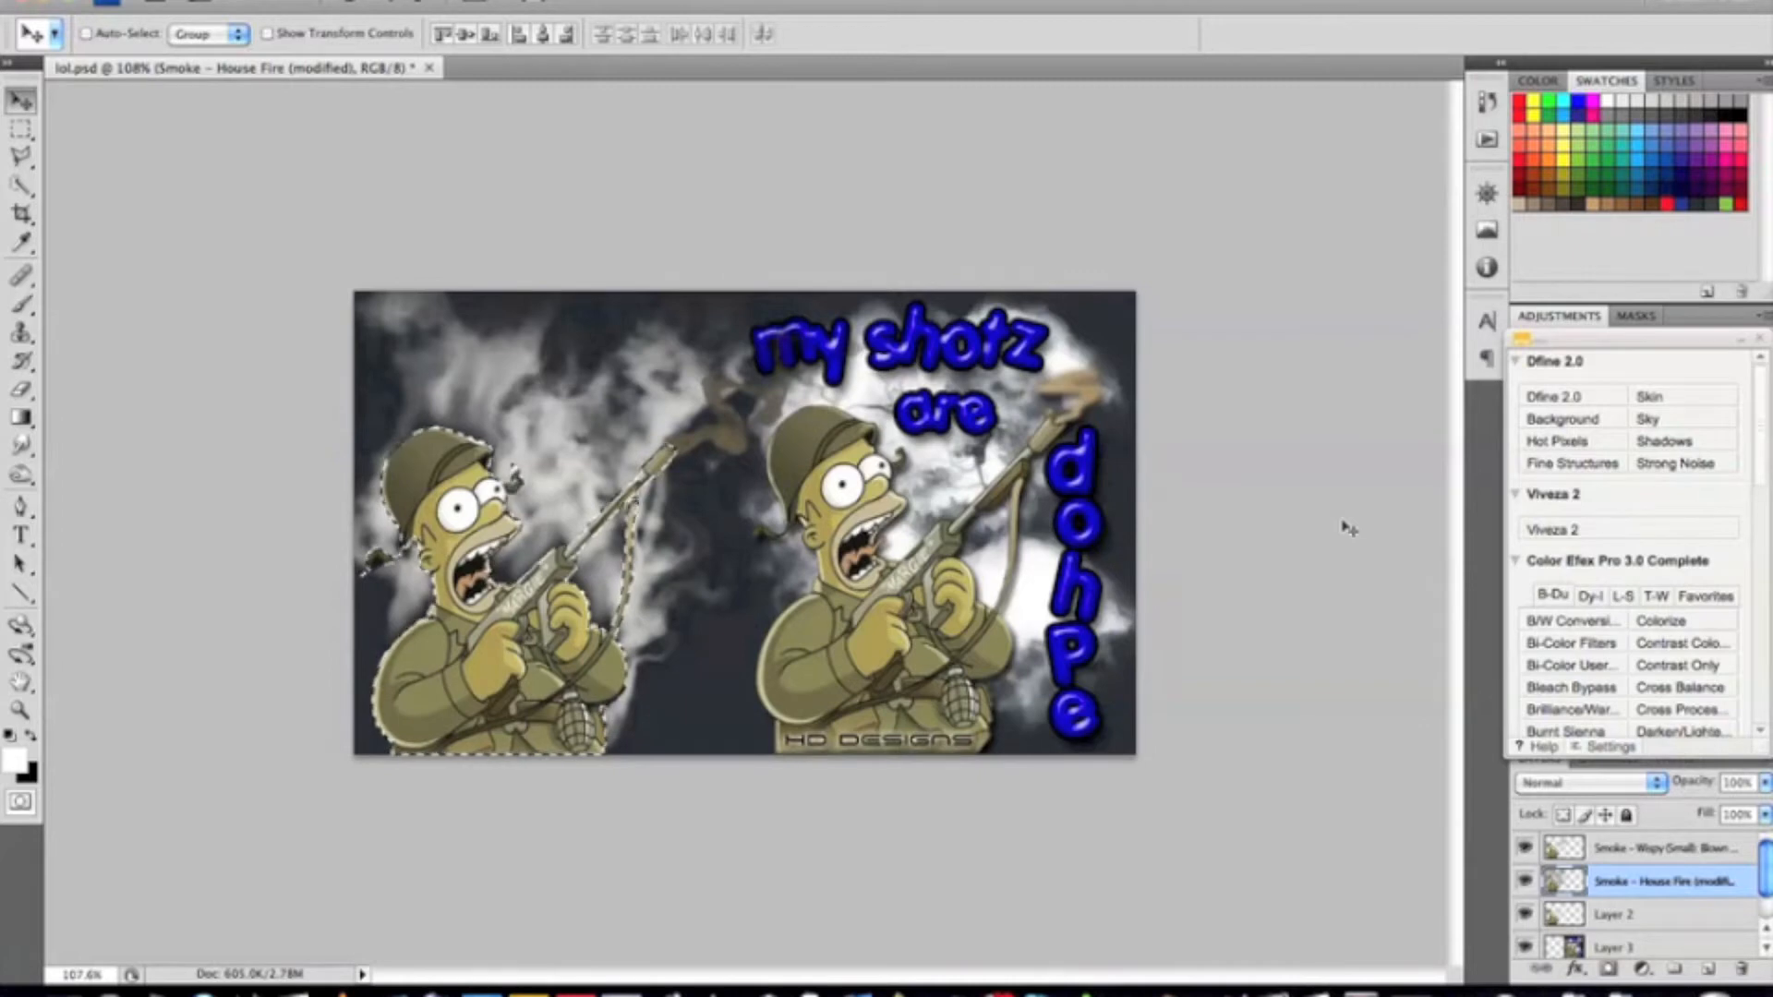
- Deselect the soldier, duplicate the House Fire smoke layer and set the copy's blend mode to Screen
key("super+d")
left_click_drag(1694, 894, 1712, 970)
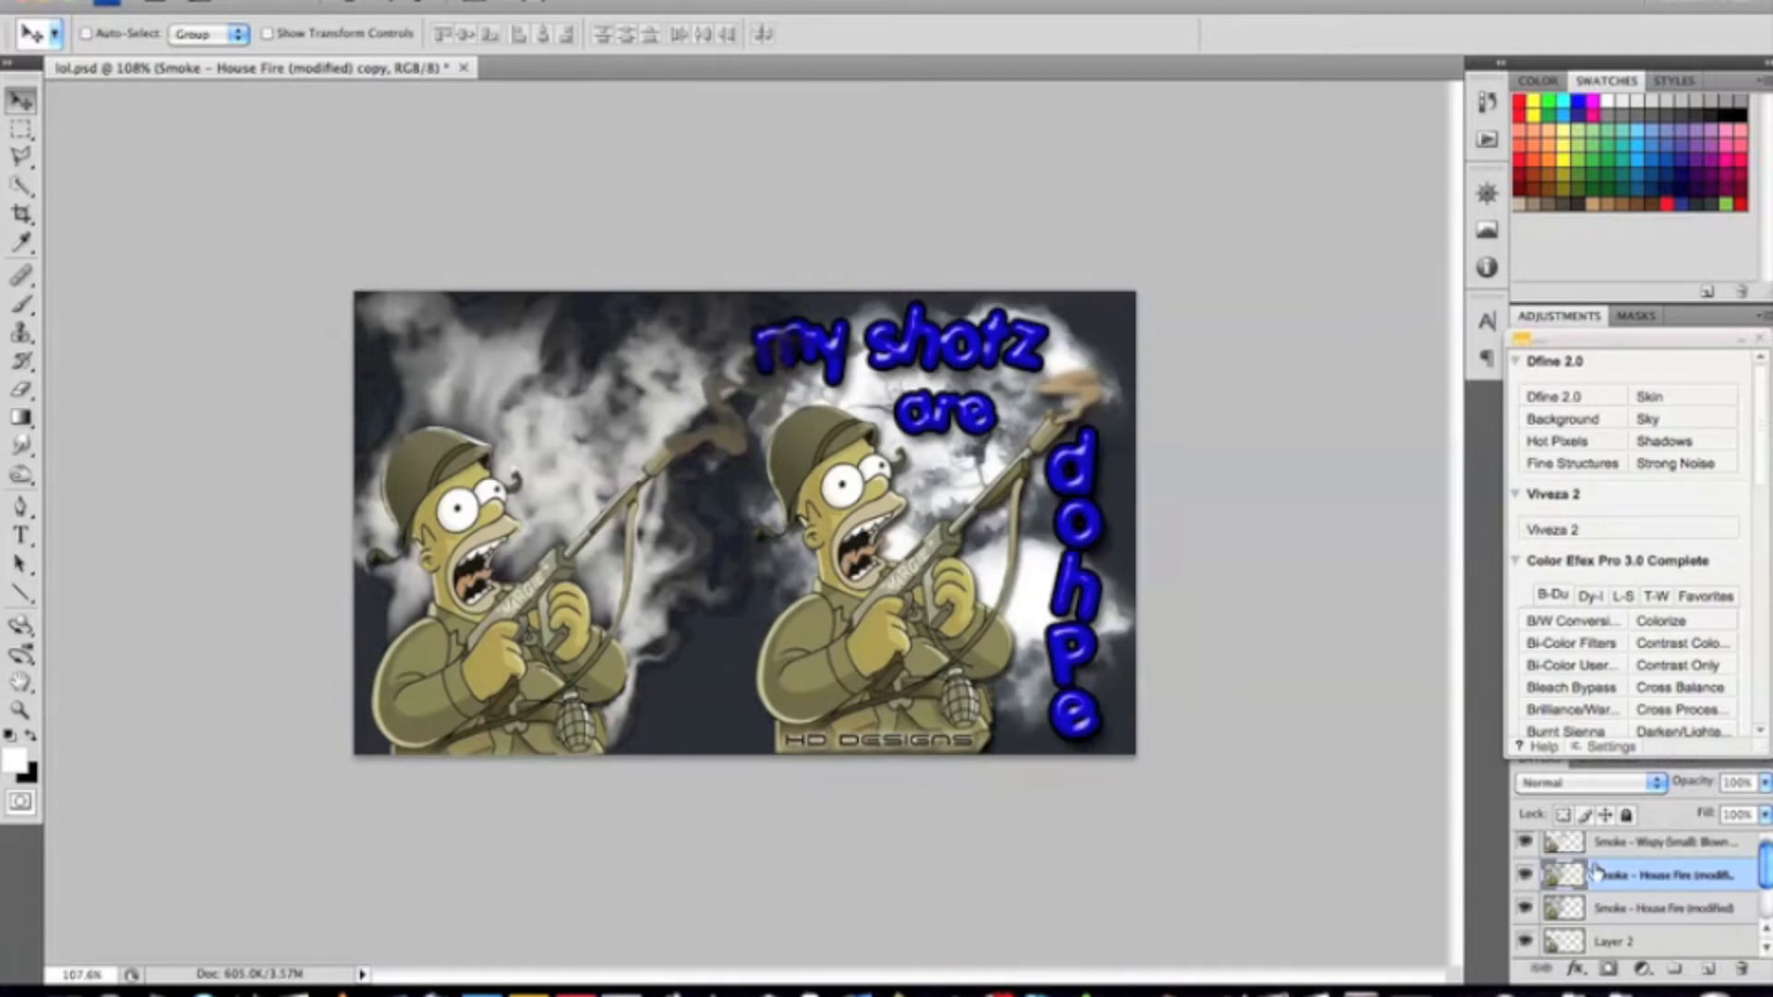
left_click(1613, 790)
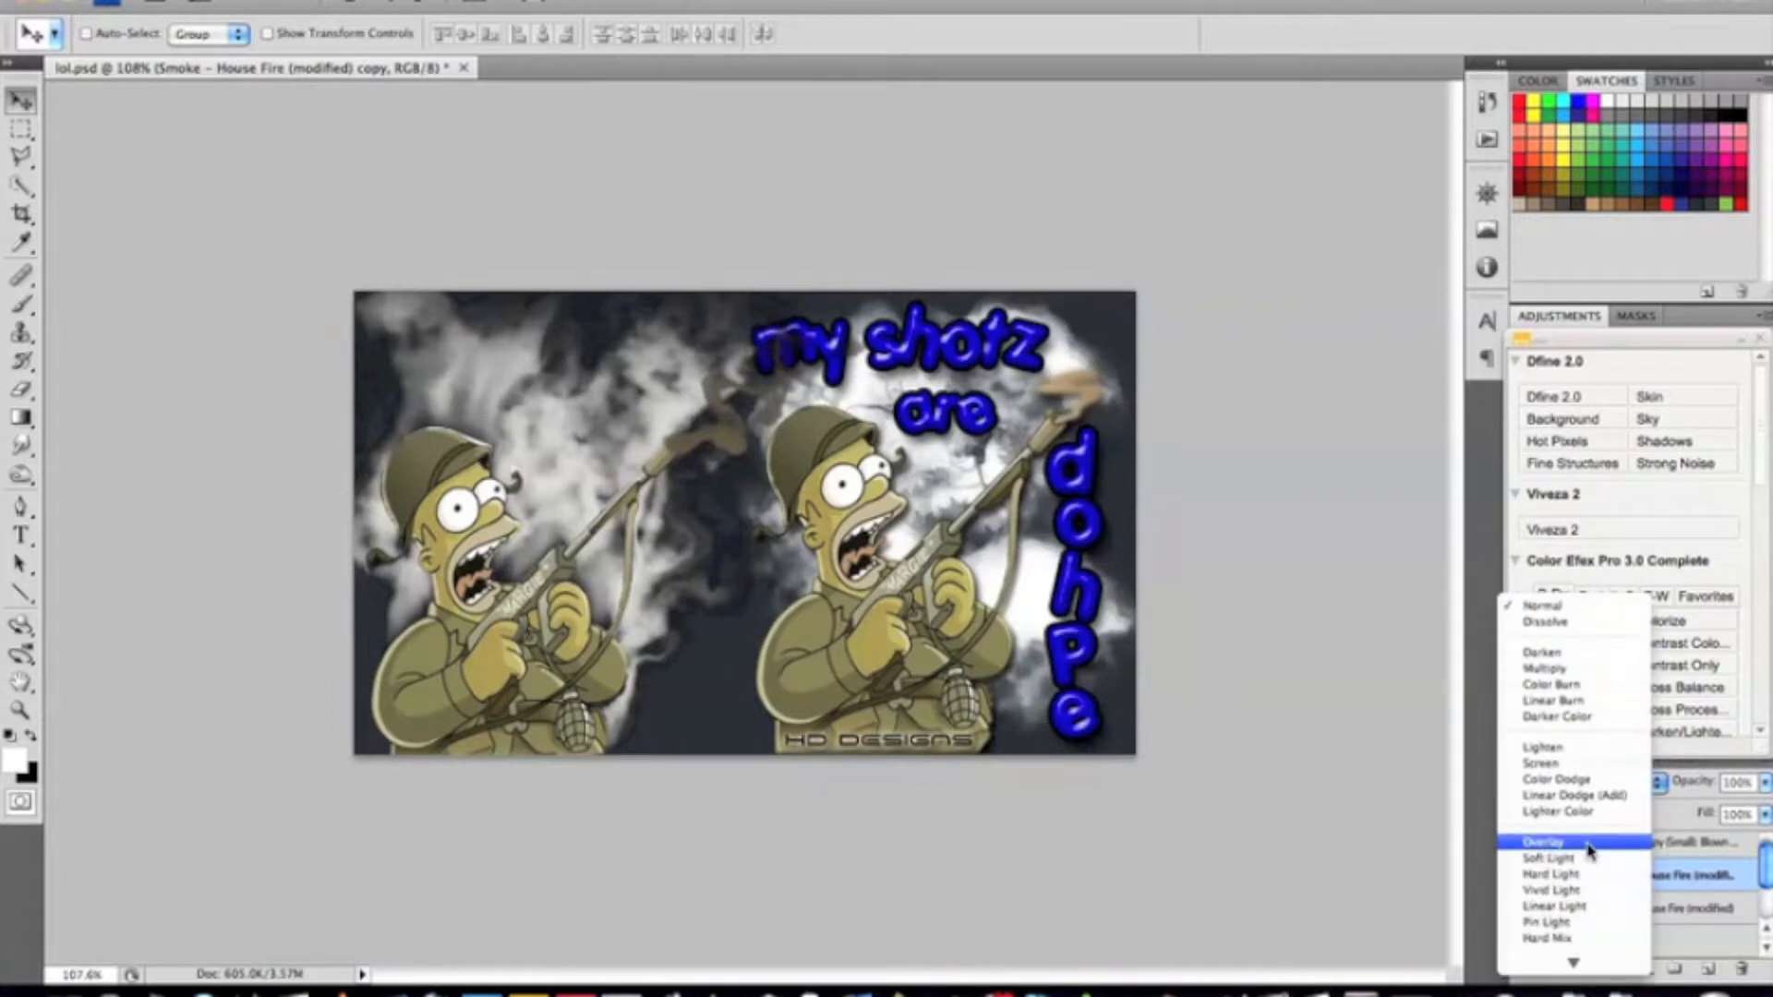
left_click(1594, 764)
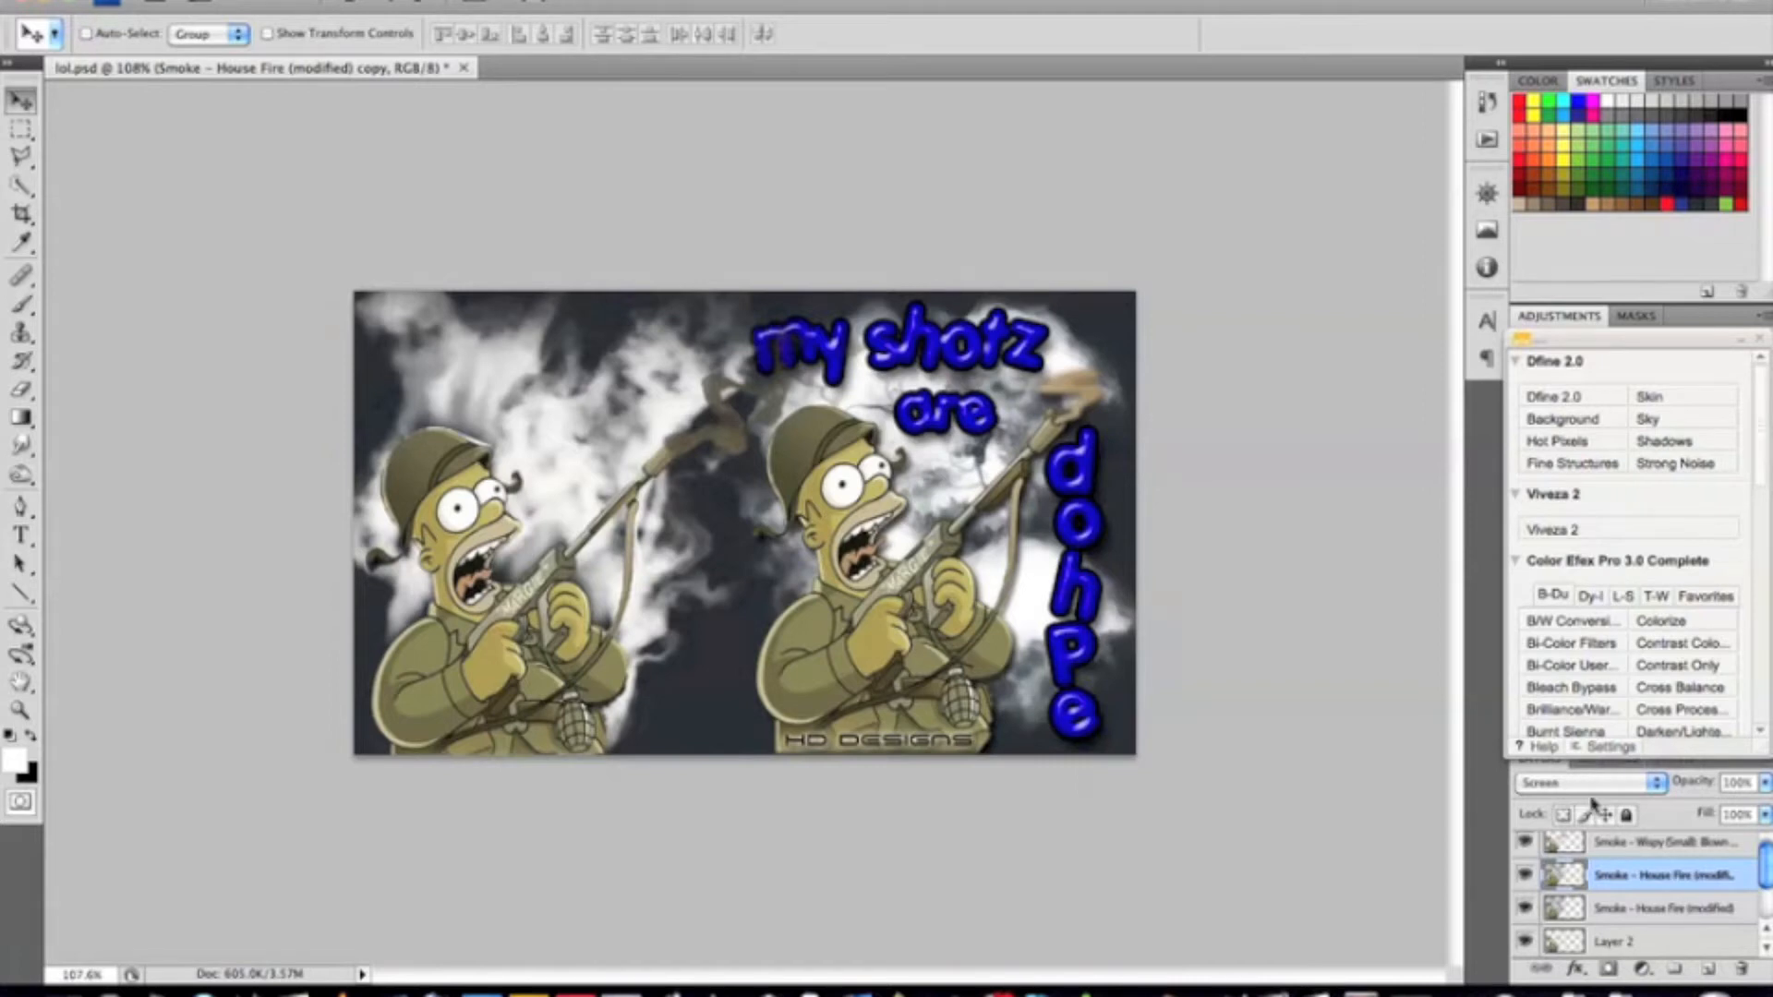
left_click(1504, 990)
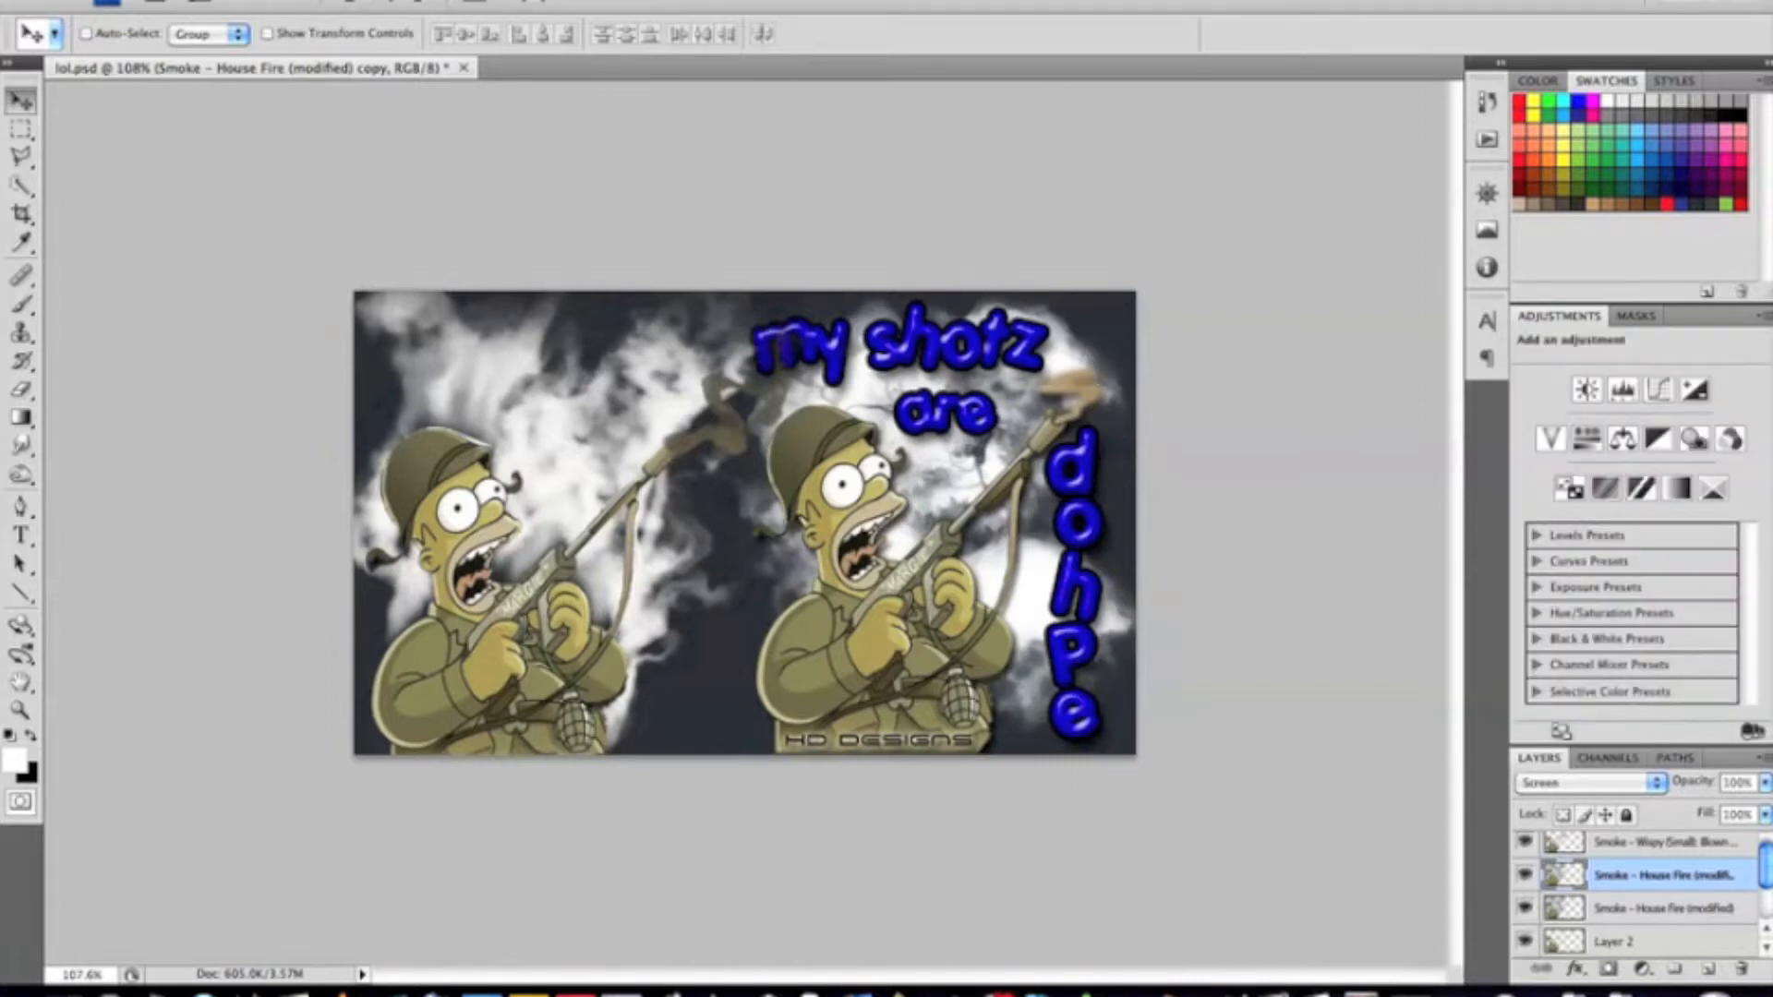
- Add the white text "my shotz are" on two lines above the left soldier, with "are" on the second line
key("t")
left_click(25, 528)
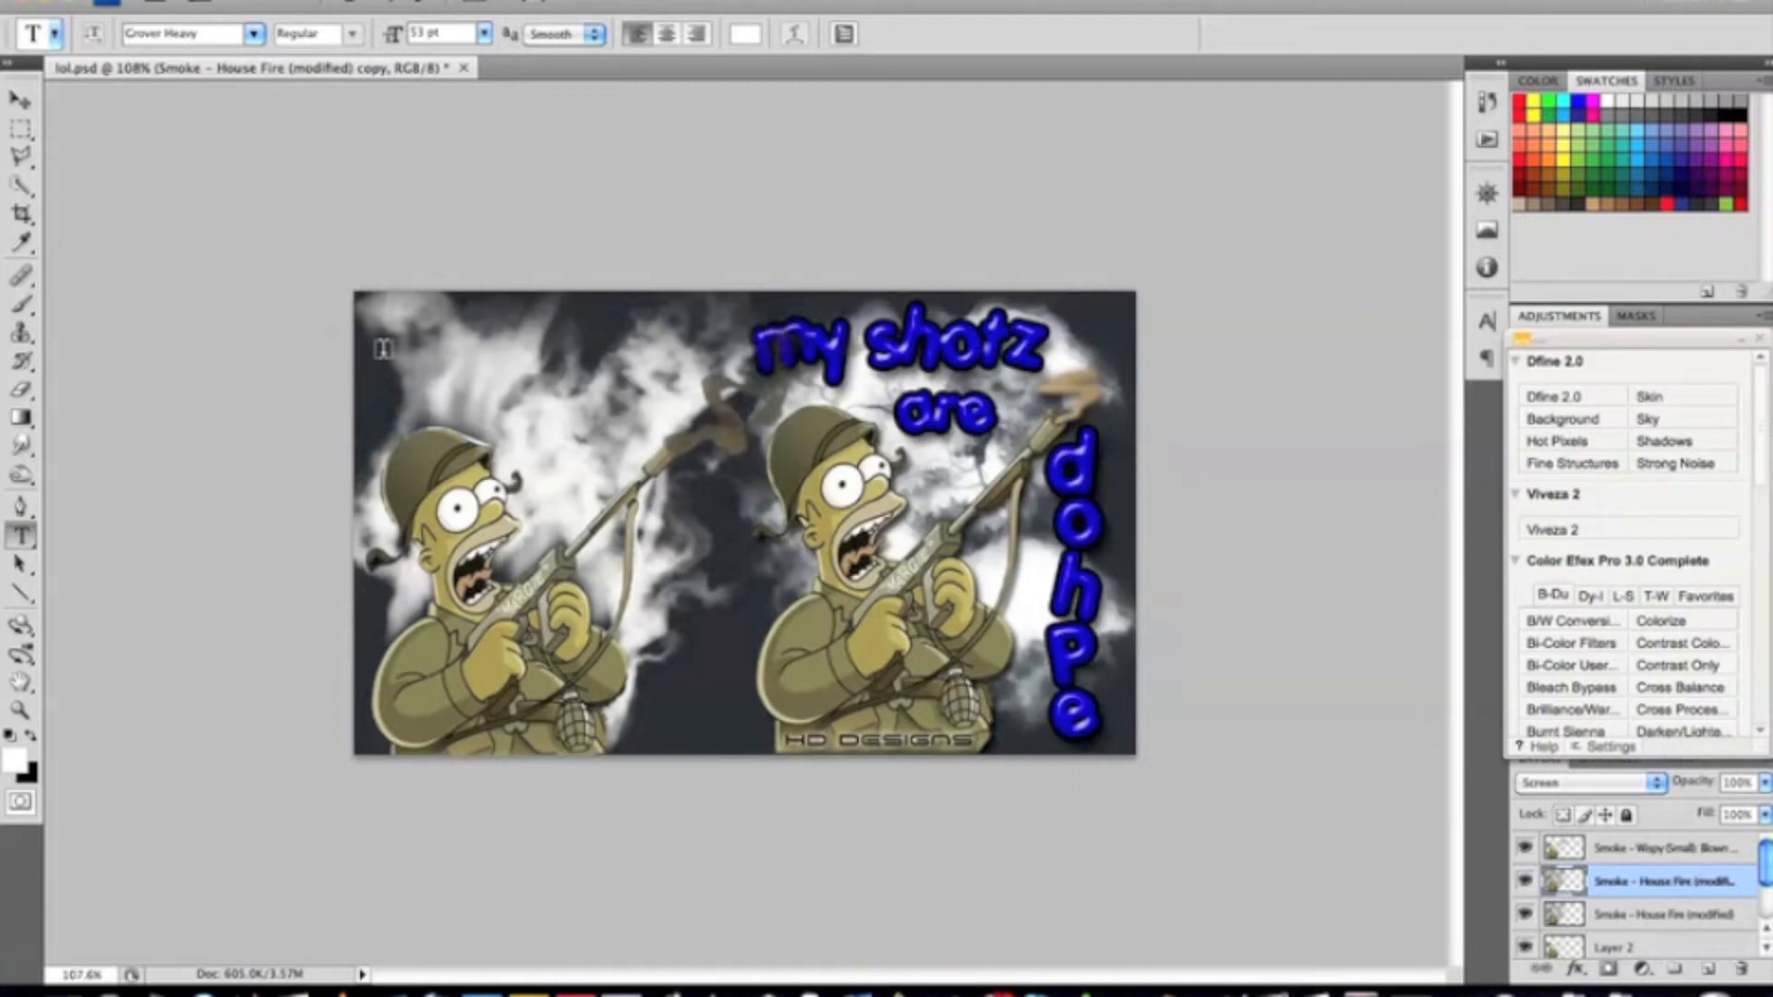
left_click(380, 349)
type("my shotz ")
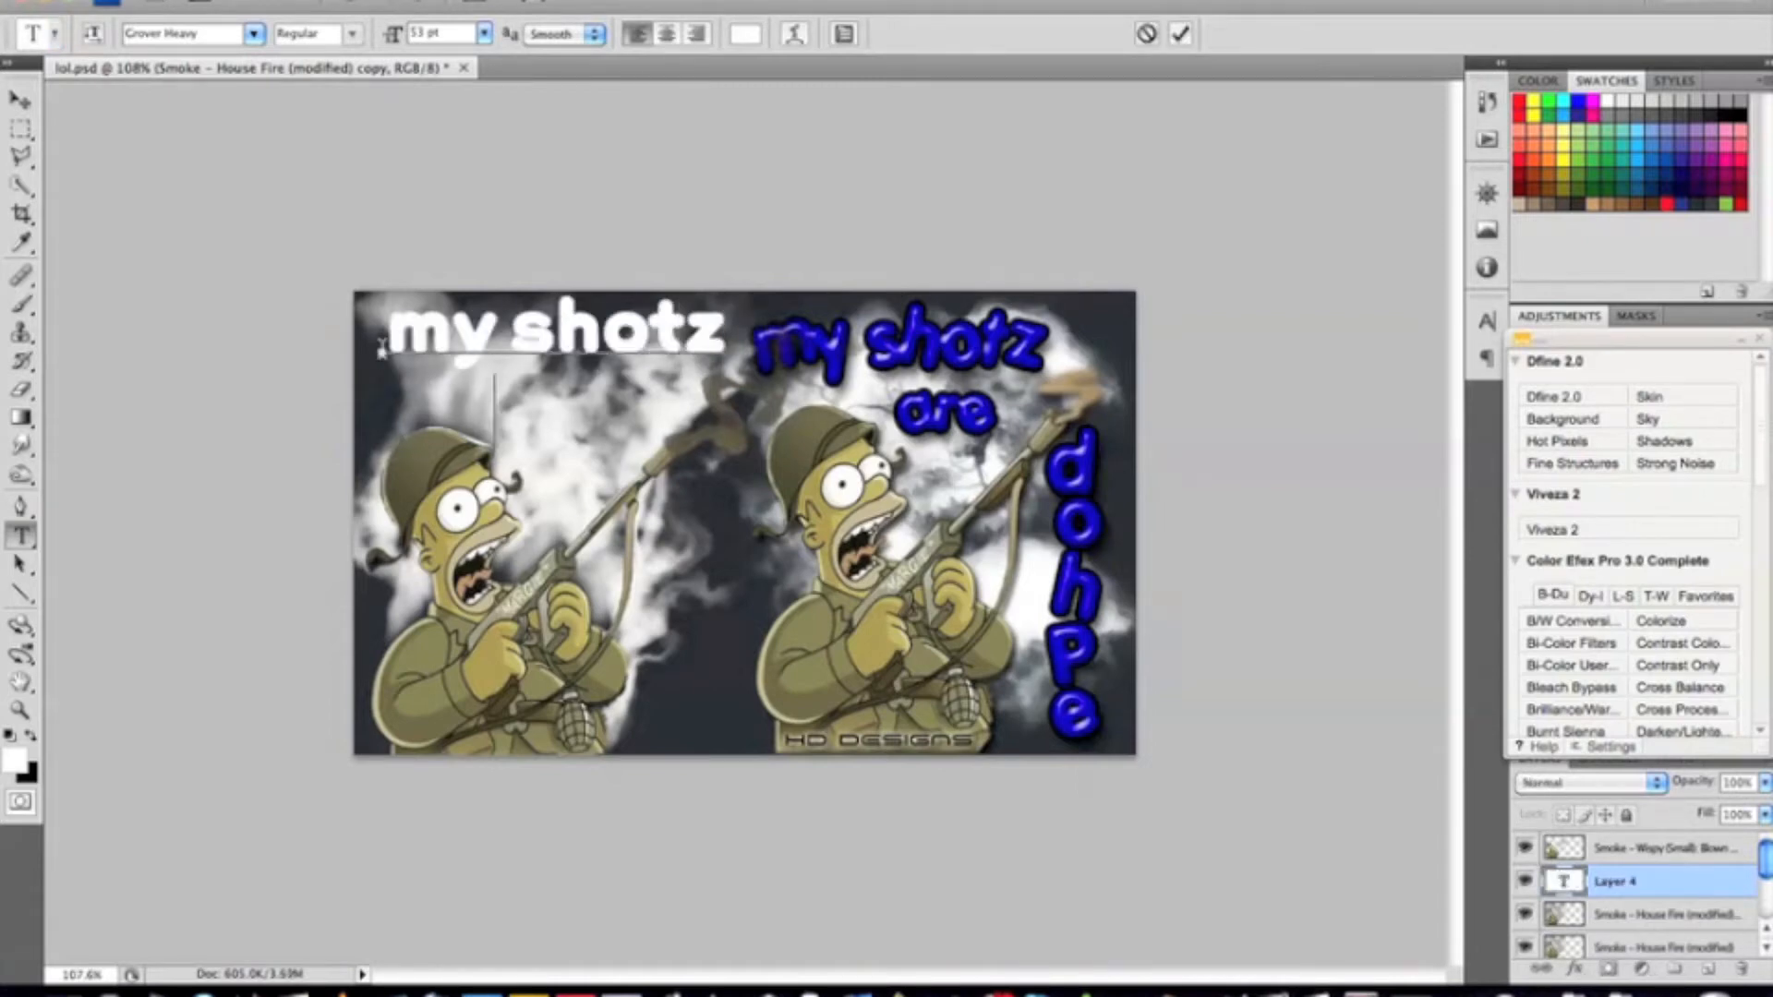
type("are")
left_click(29, 104)
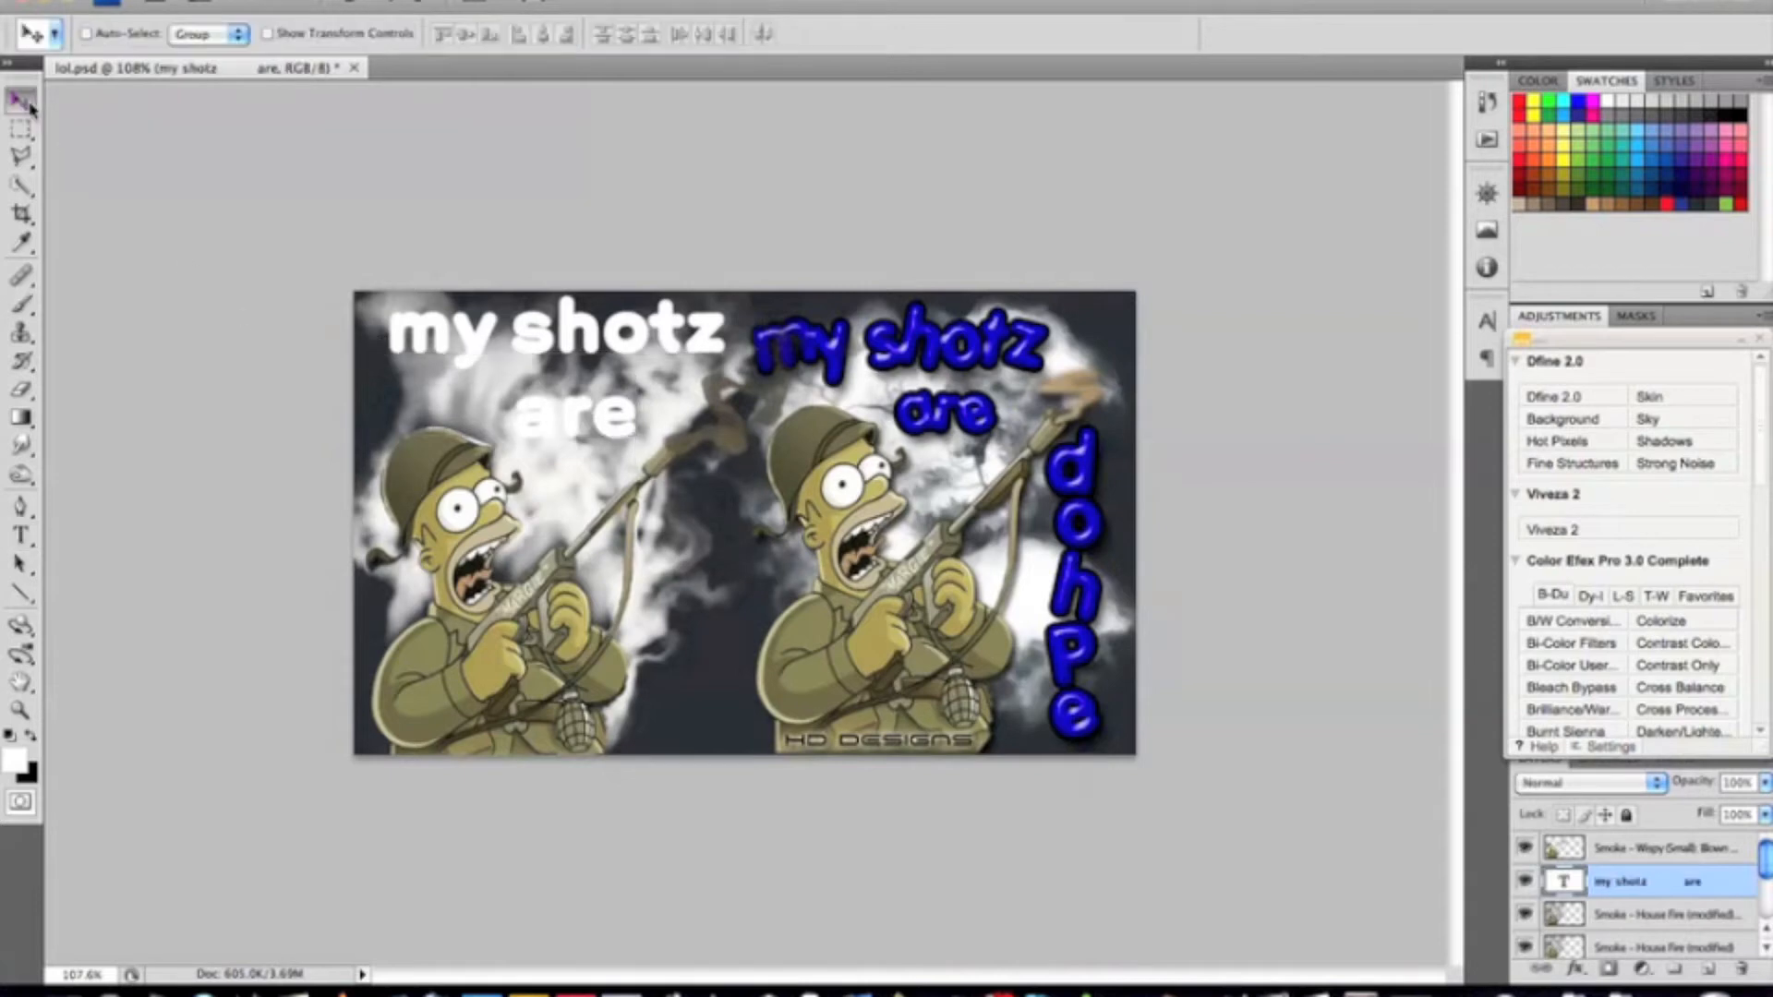
- Add the vertical text "dohpe" beside the left soldier, below the gun tip
left_click(22, 537)
left_click(695, 459)
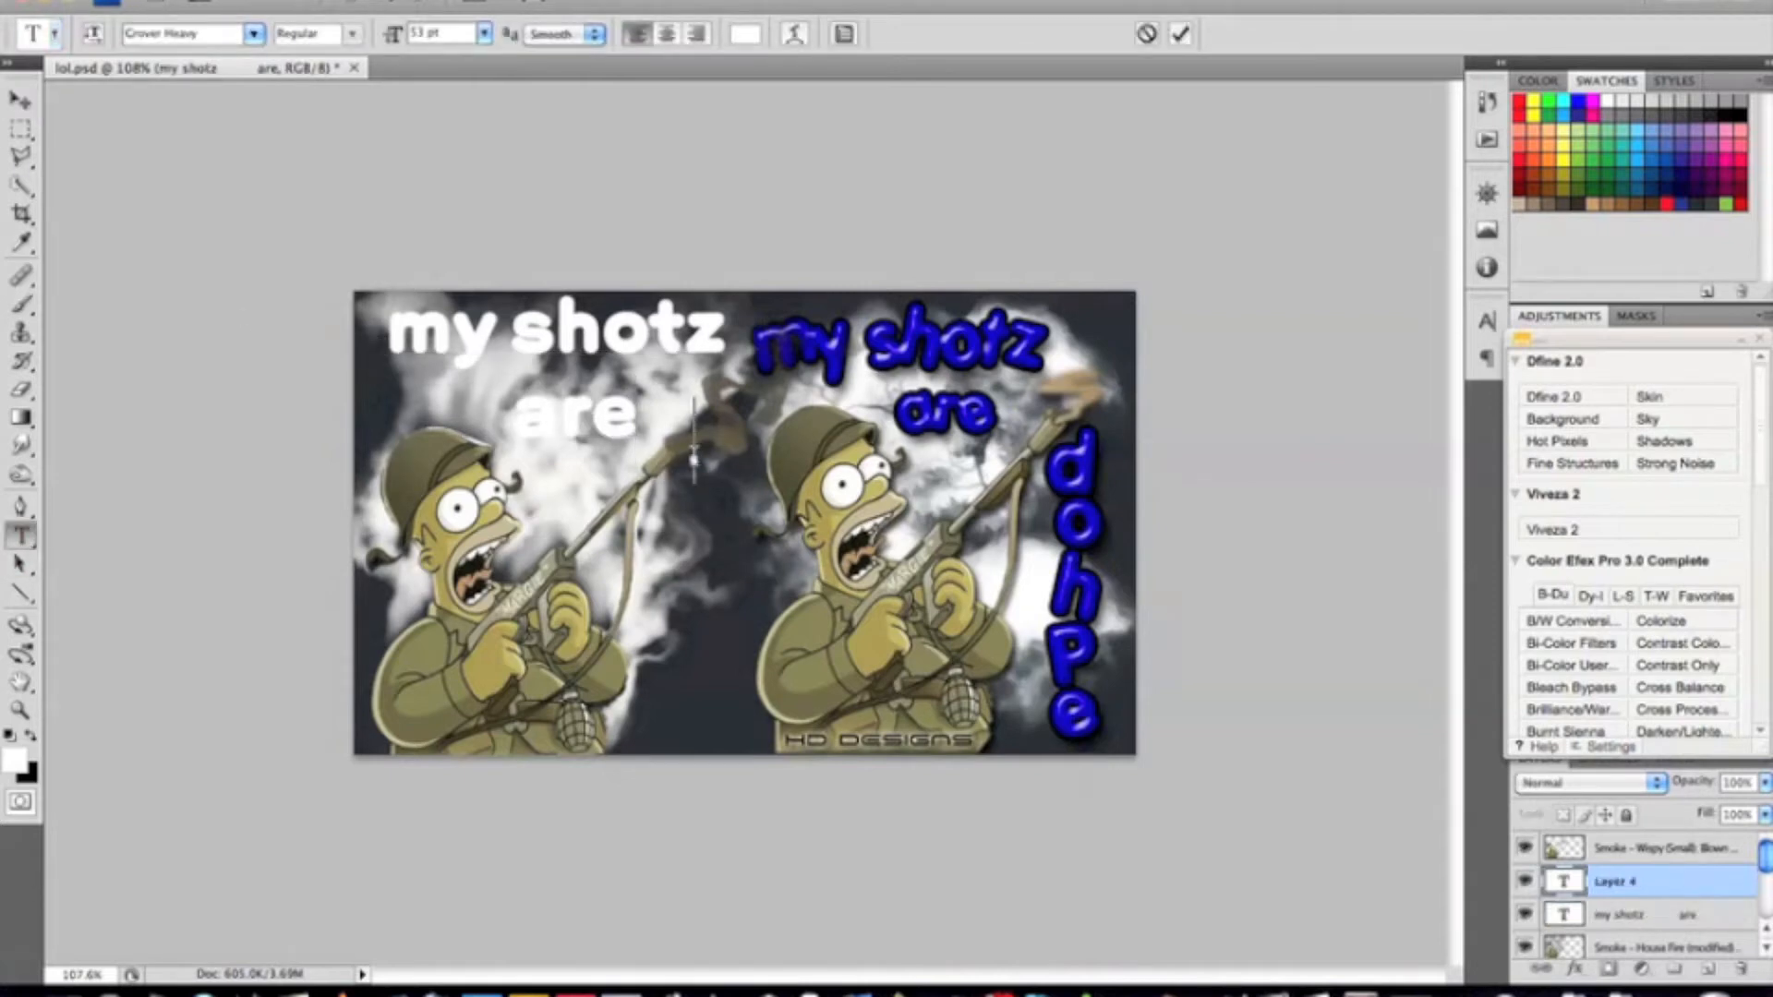
left_click(95, 34)
type("dohpe")
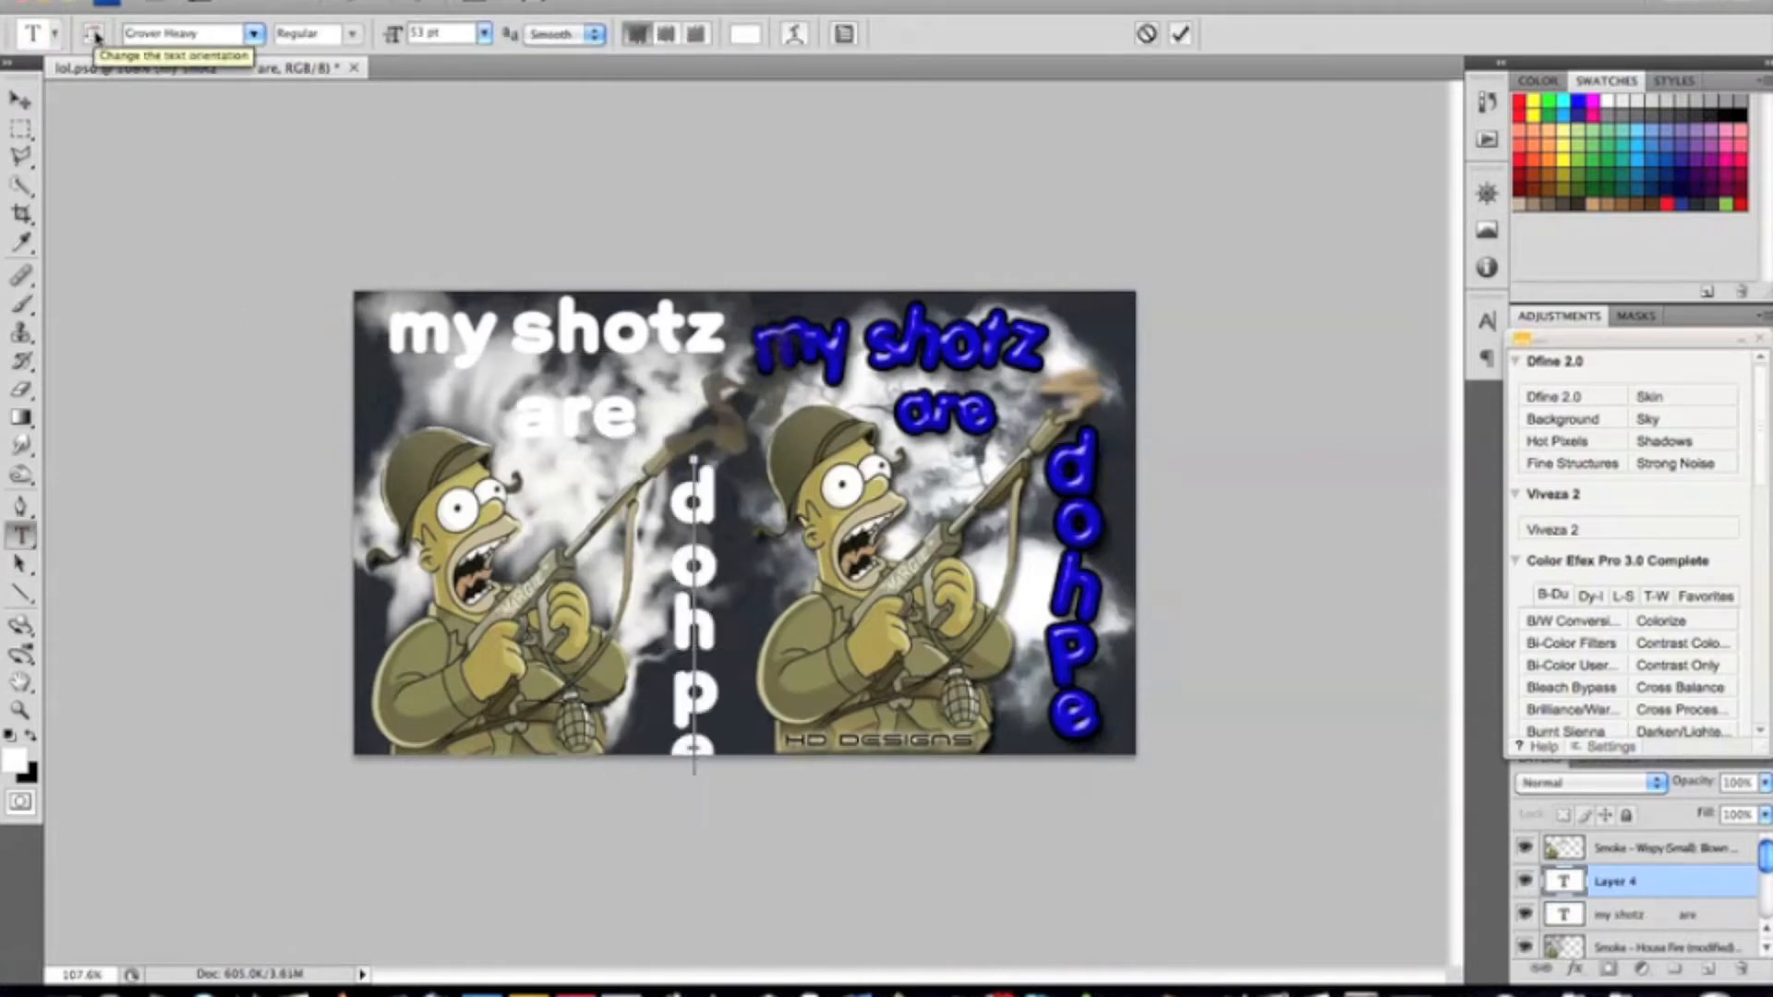
left_click(22, 102)
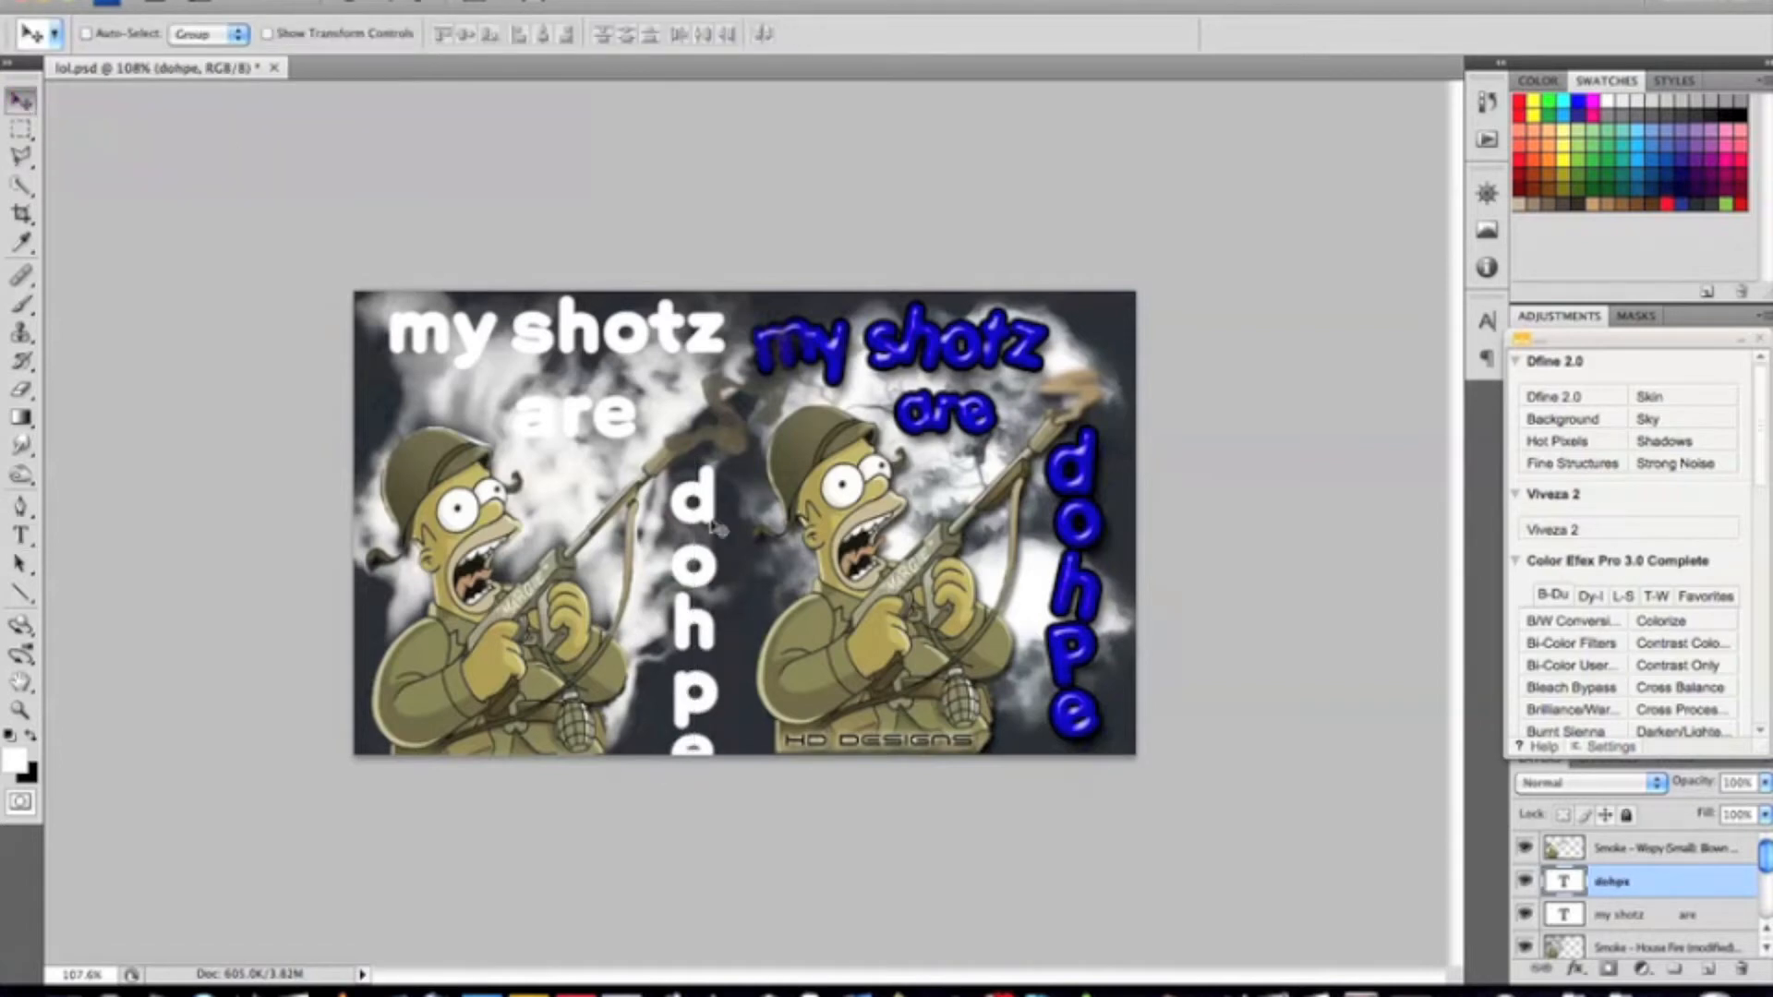
- Move the vertical "dohpe" text up until it fits inside the canvas, and place both text layers above the Wispy smoke layer
left_click_drag(709, 494, 727, 487)
mouse_move(1577, 882)
left_mouse_down()
mouse_move(1579, 835)
mouse_move(1576, 866)
left_mouse_up()
left_click(1579, 919)
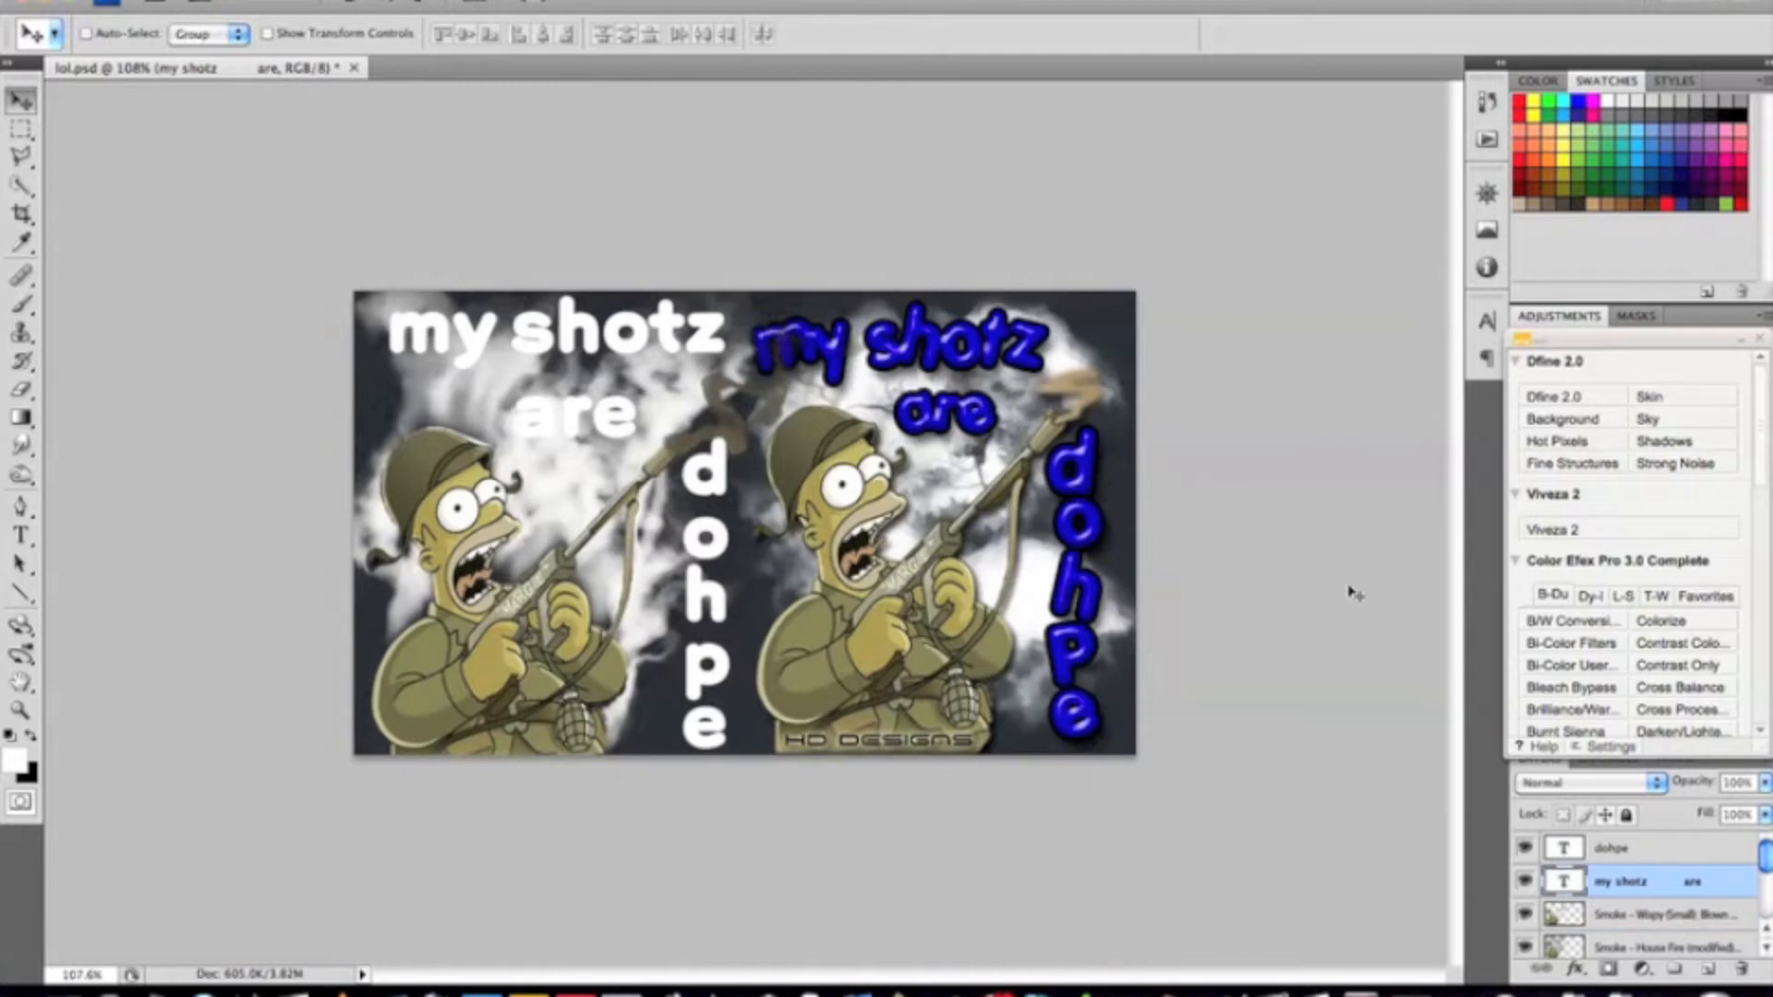
- Recolor the "my shotz are" text dark blue (0a019f) by sampling the finished lettering on the original graphic
left_click(21, 535)
left_click(739, 35)
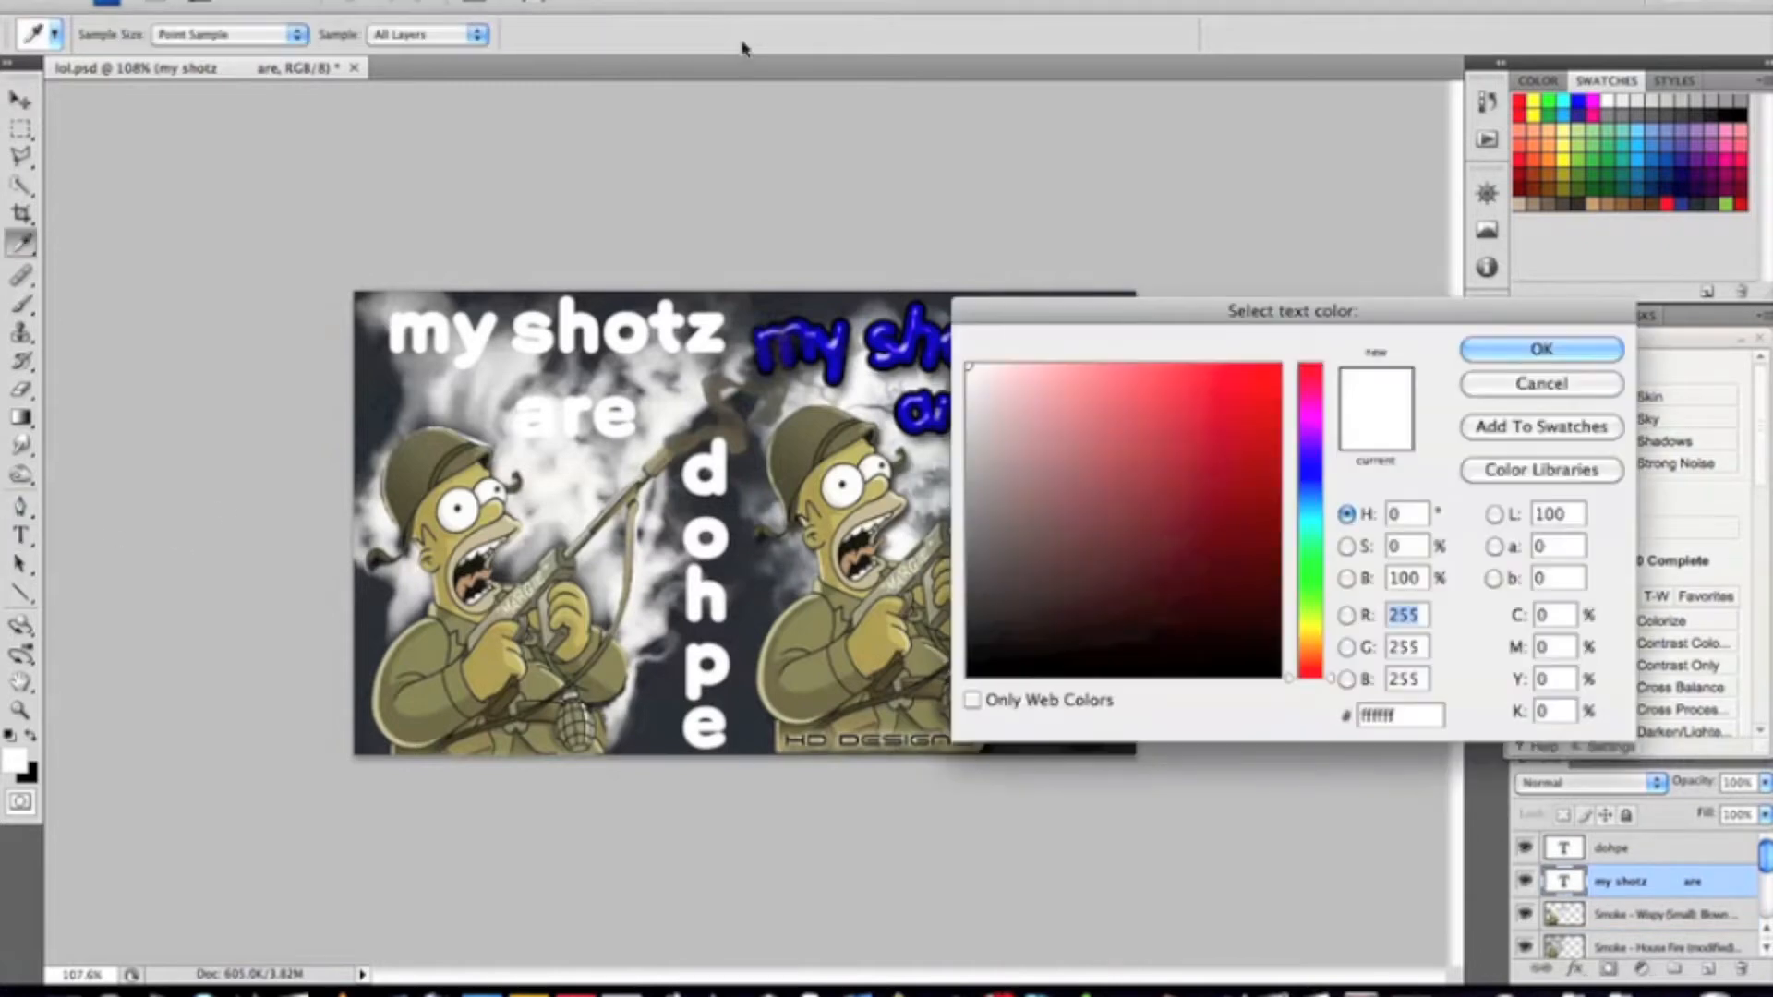
left_click(914, 344)
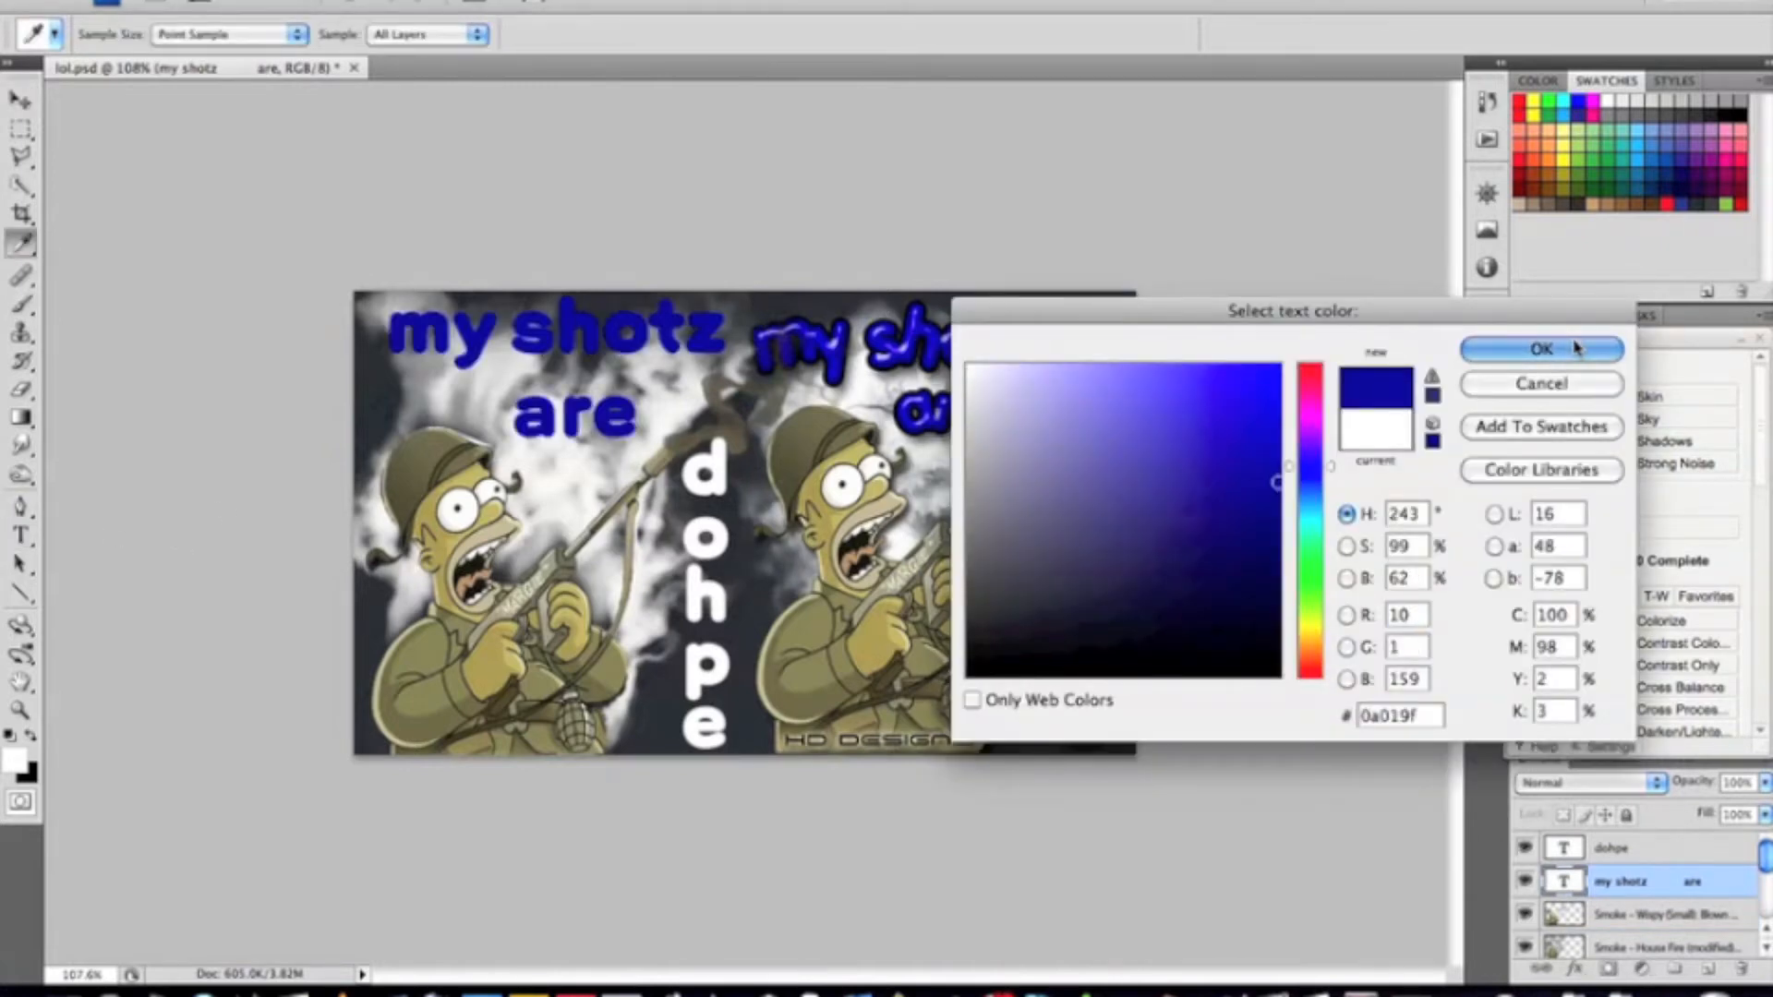
key("Return")
- Recolor the "dohpe" text with the same dark blue, sampled from the "my shotz" text beside the original lettering
left_click(1616, 850)
left_click(748, 36)
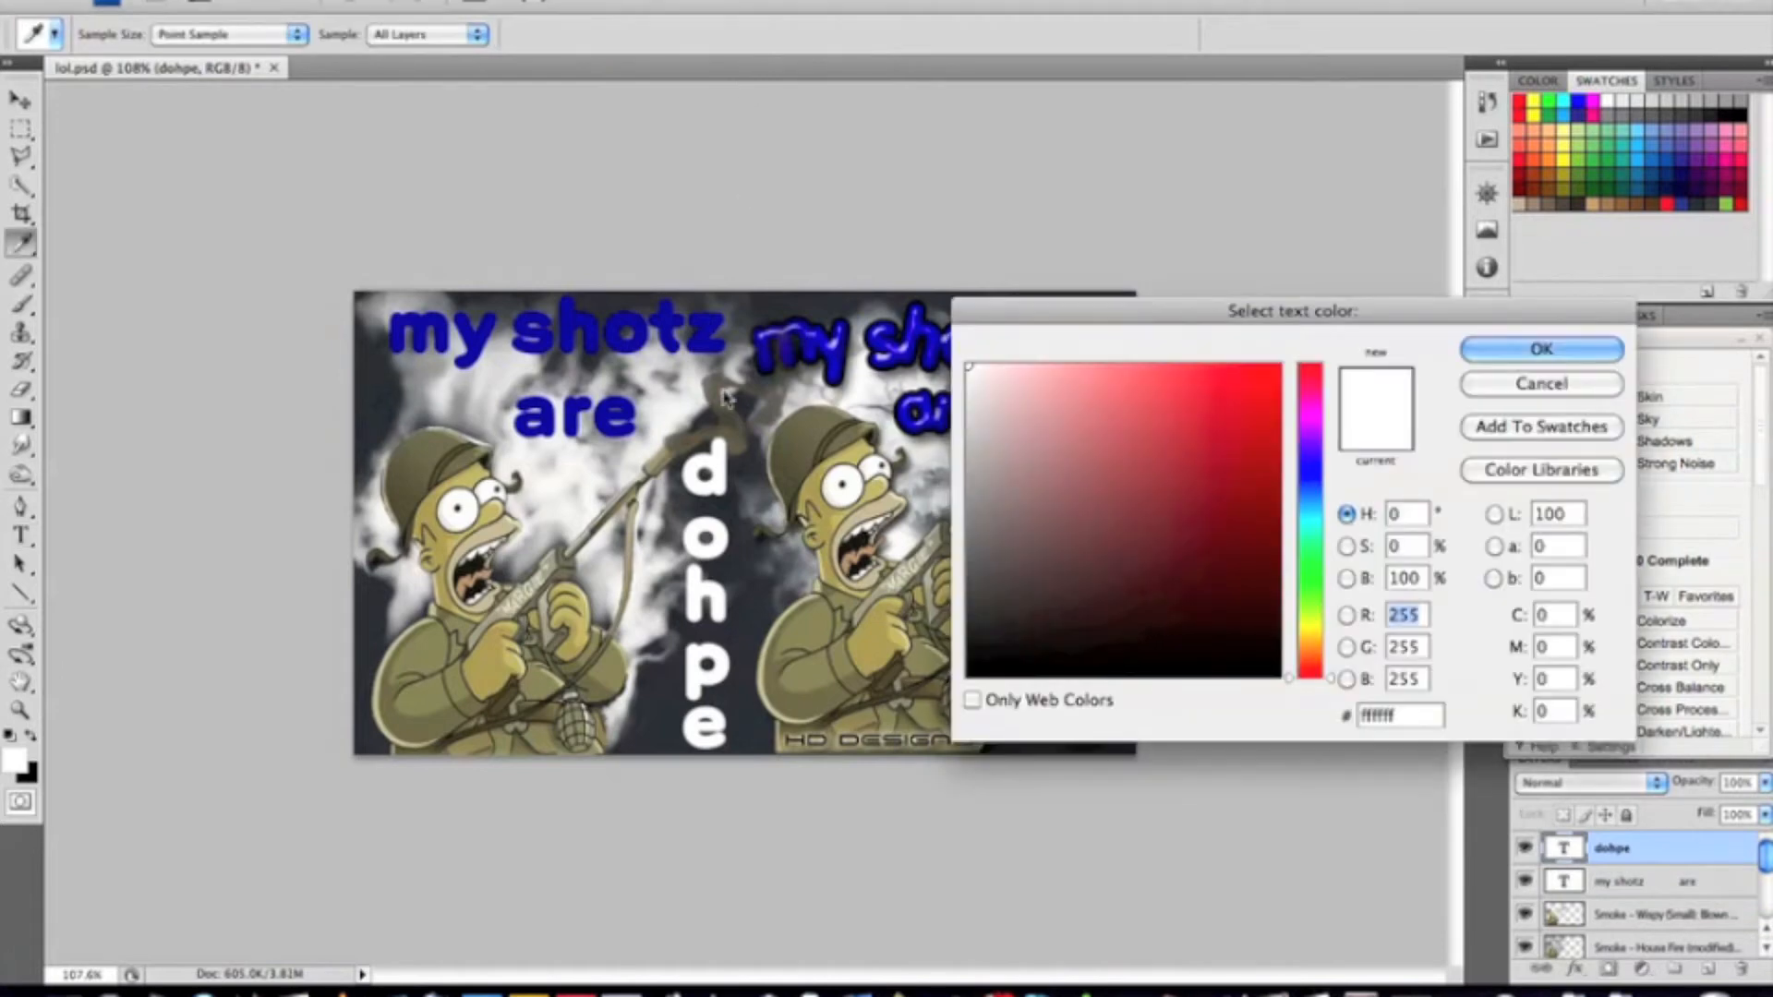
left_click(720, 315)
left_click(1564, 351)
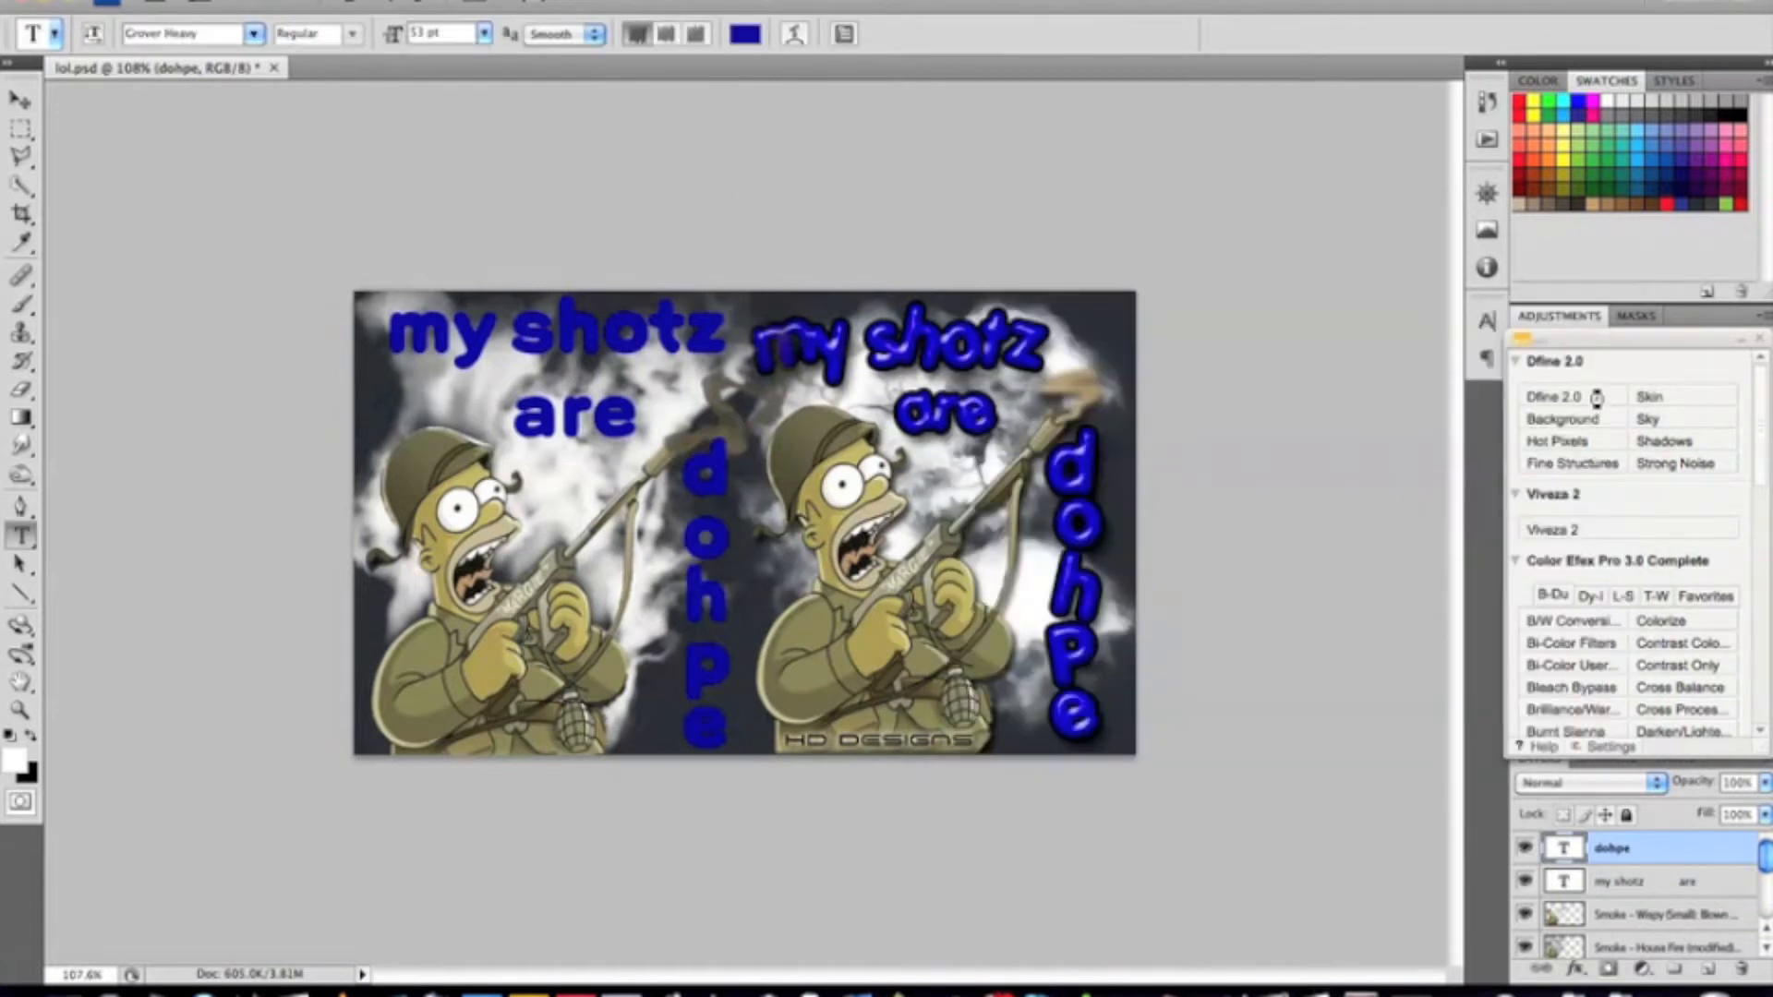
- Add a black outside Stroke at 100% opacity to the "dohpe" layer and to the "my shotz are" layer
left_click(1574, 968)
left_click(1623, 952)
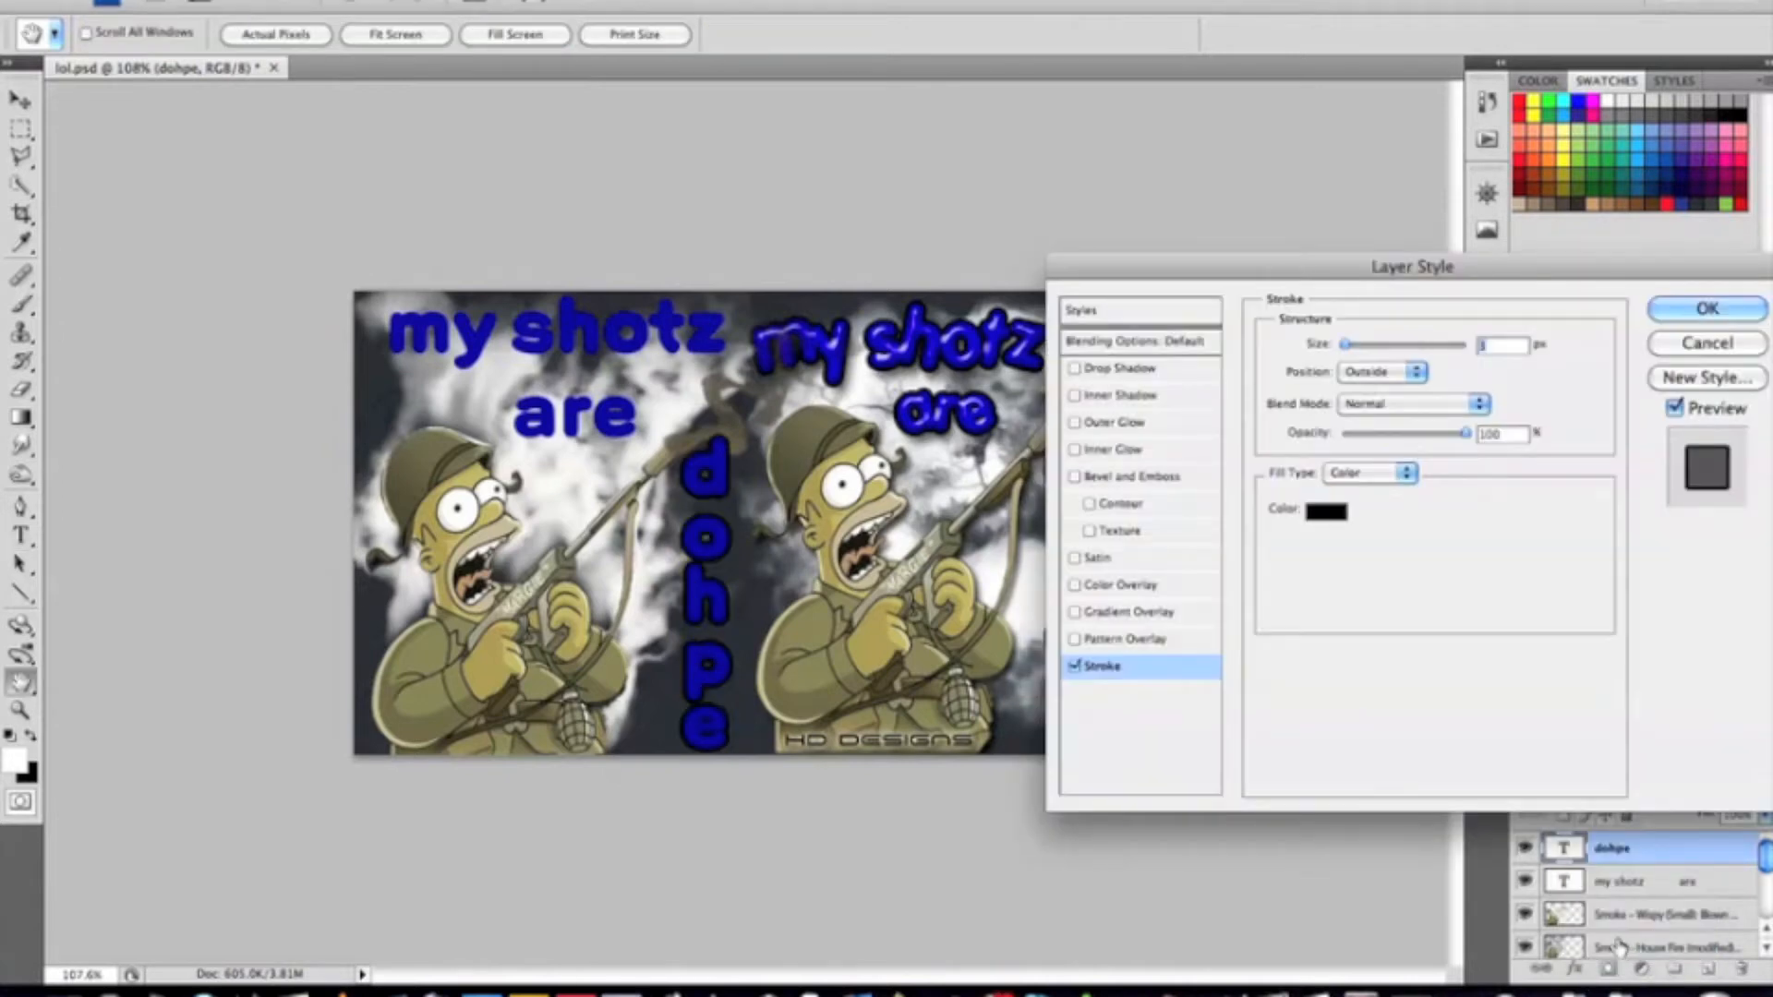
left_click(1708, 313)
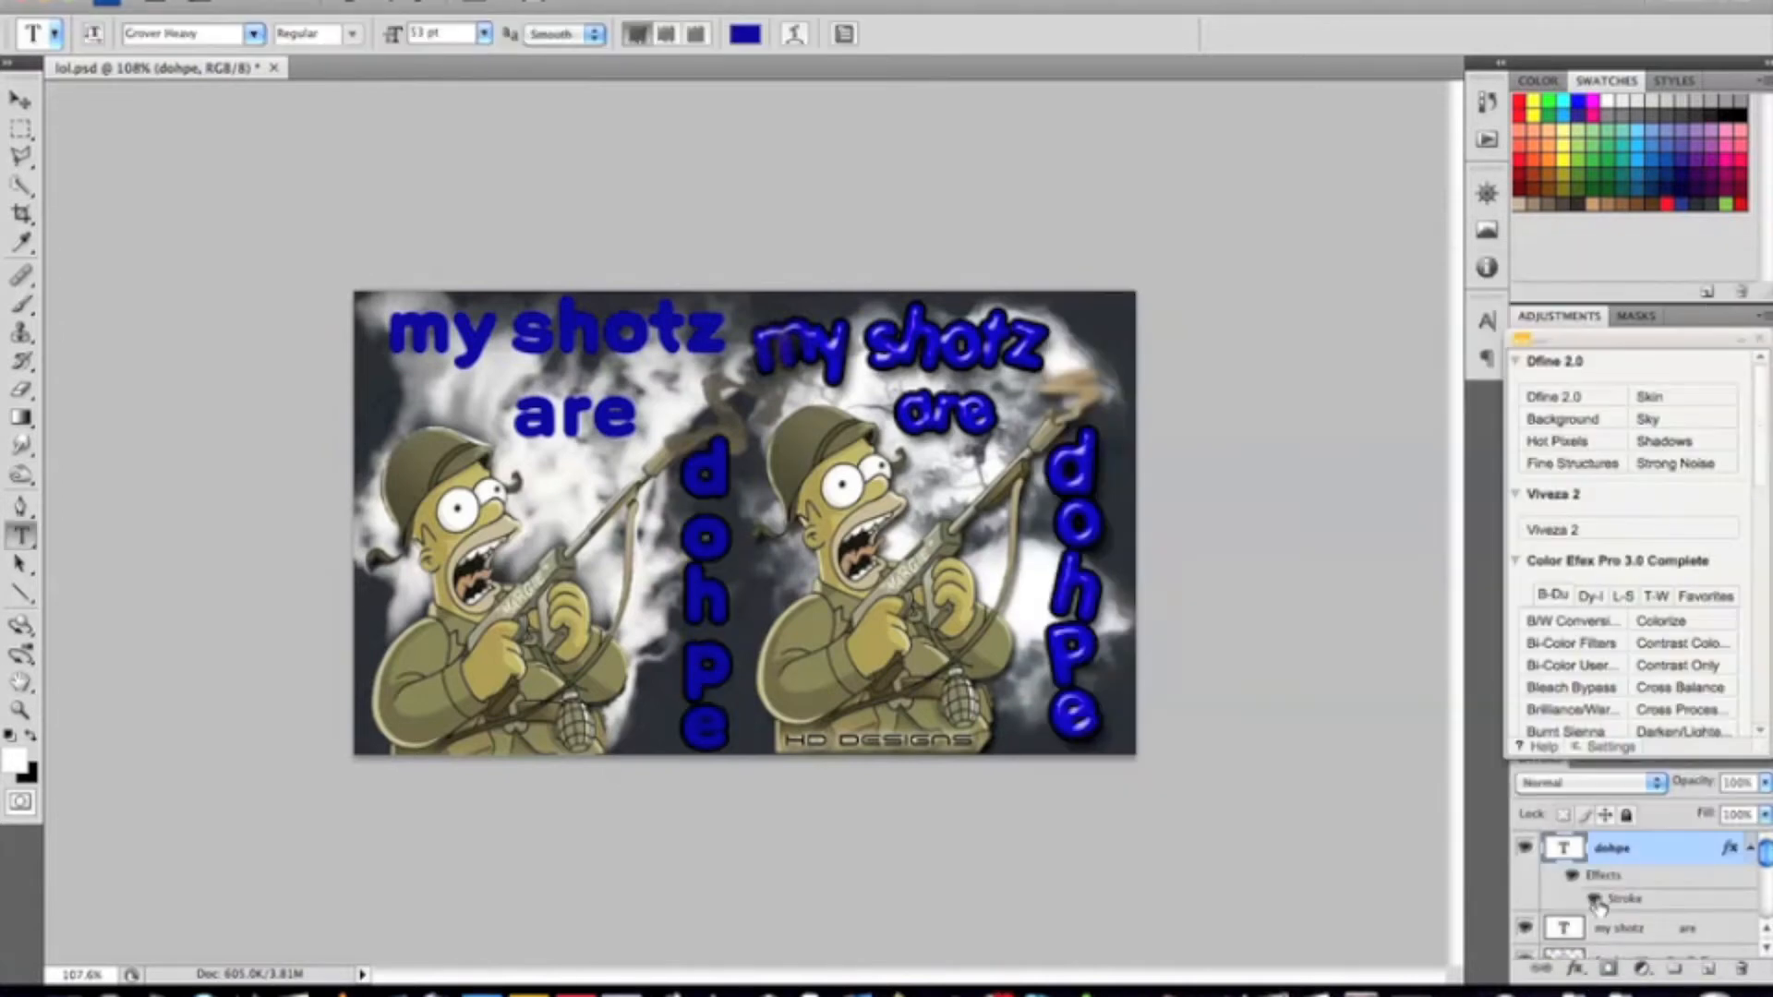
left_click(1586, 926)
left_click(1574, 967)
left_click(1611, 926)
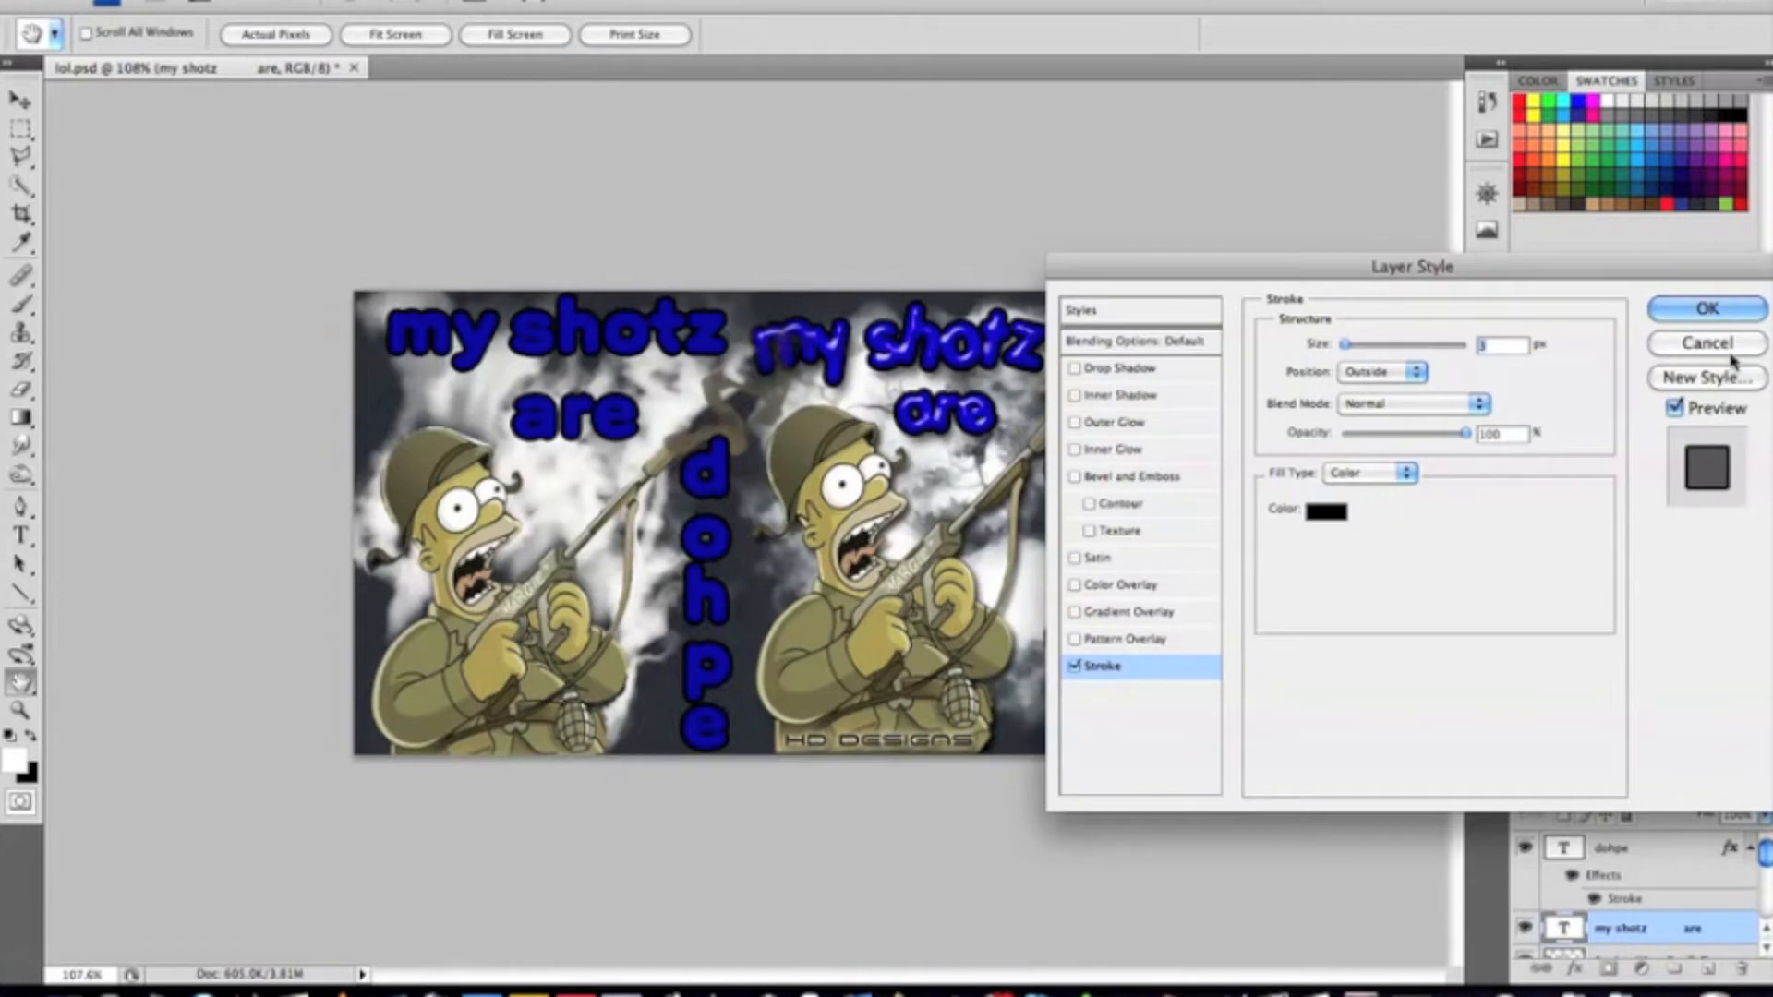
left_click(1707, 308)
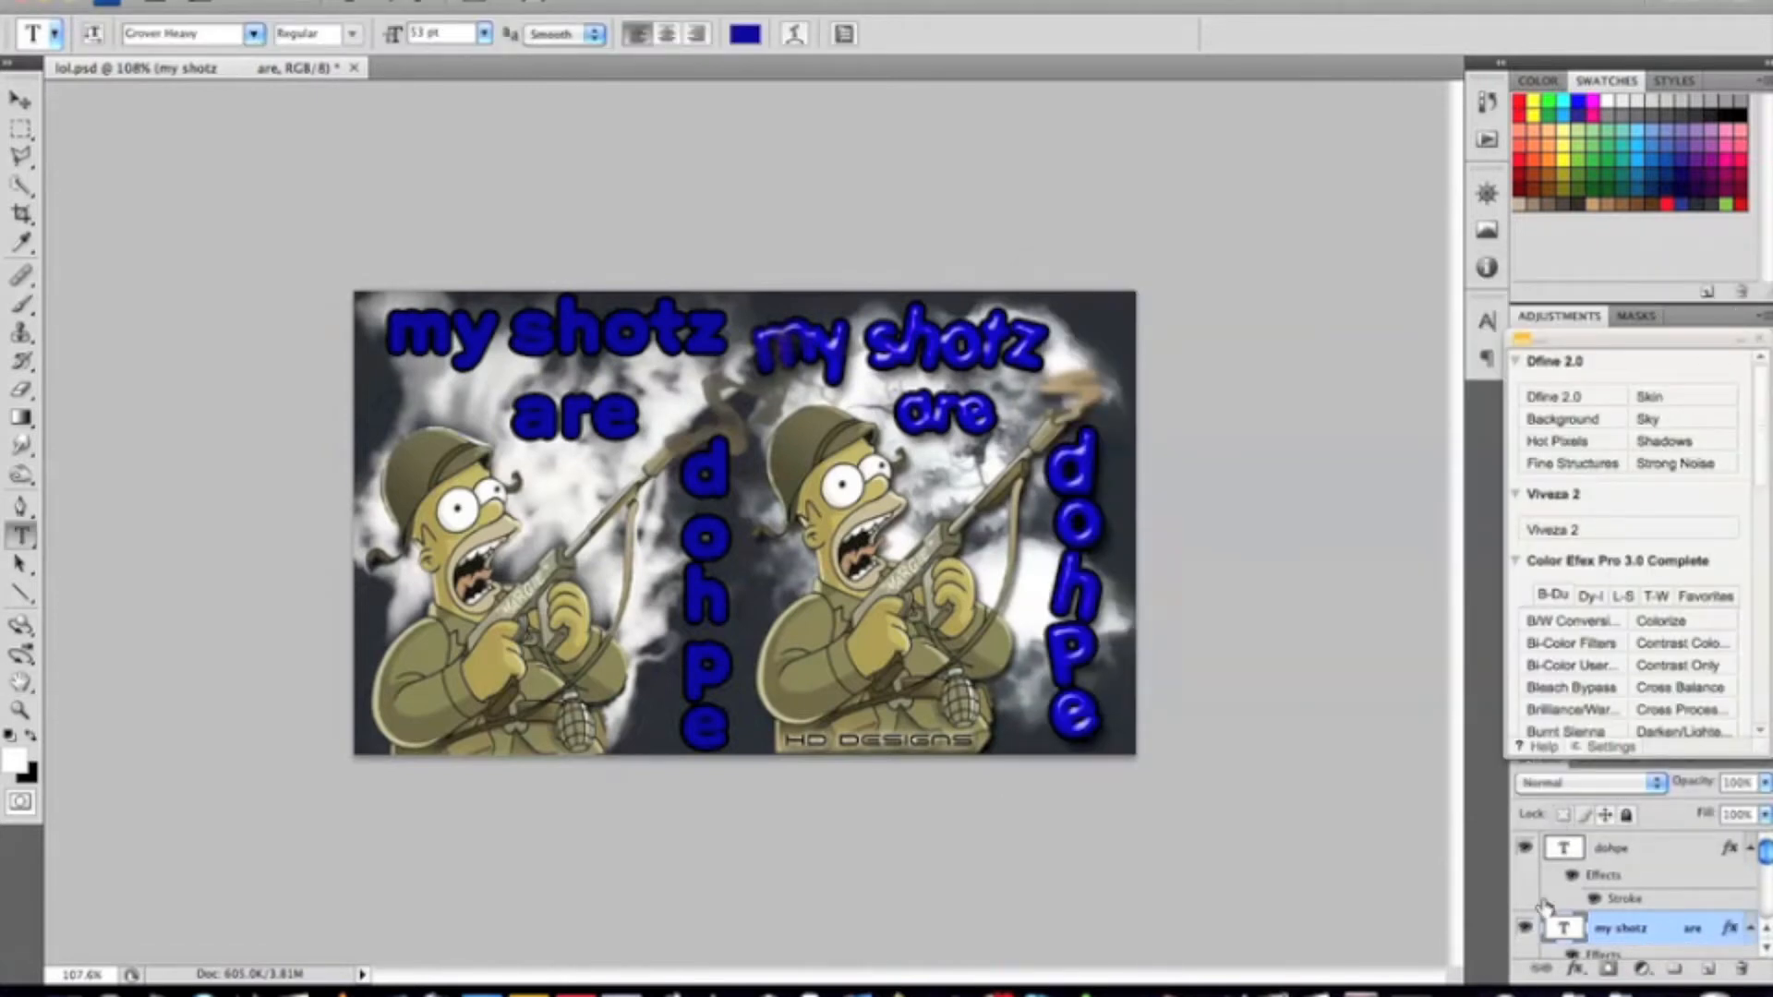
- Rasterize the "dohpe" text layer
right_click(1579, 852)
left_click(1654, 588)
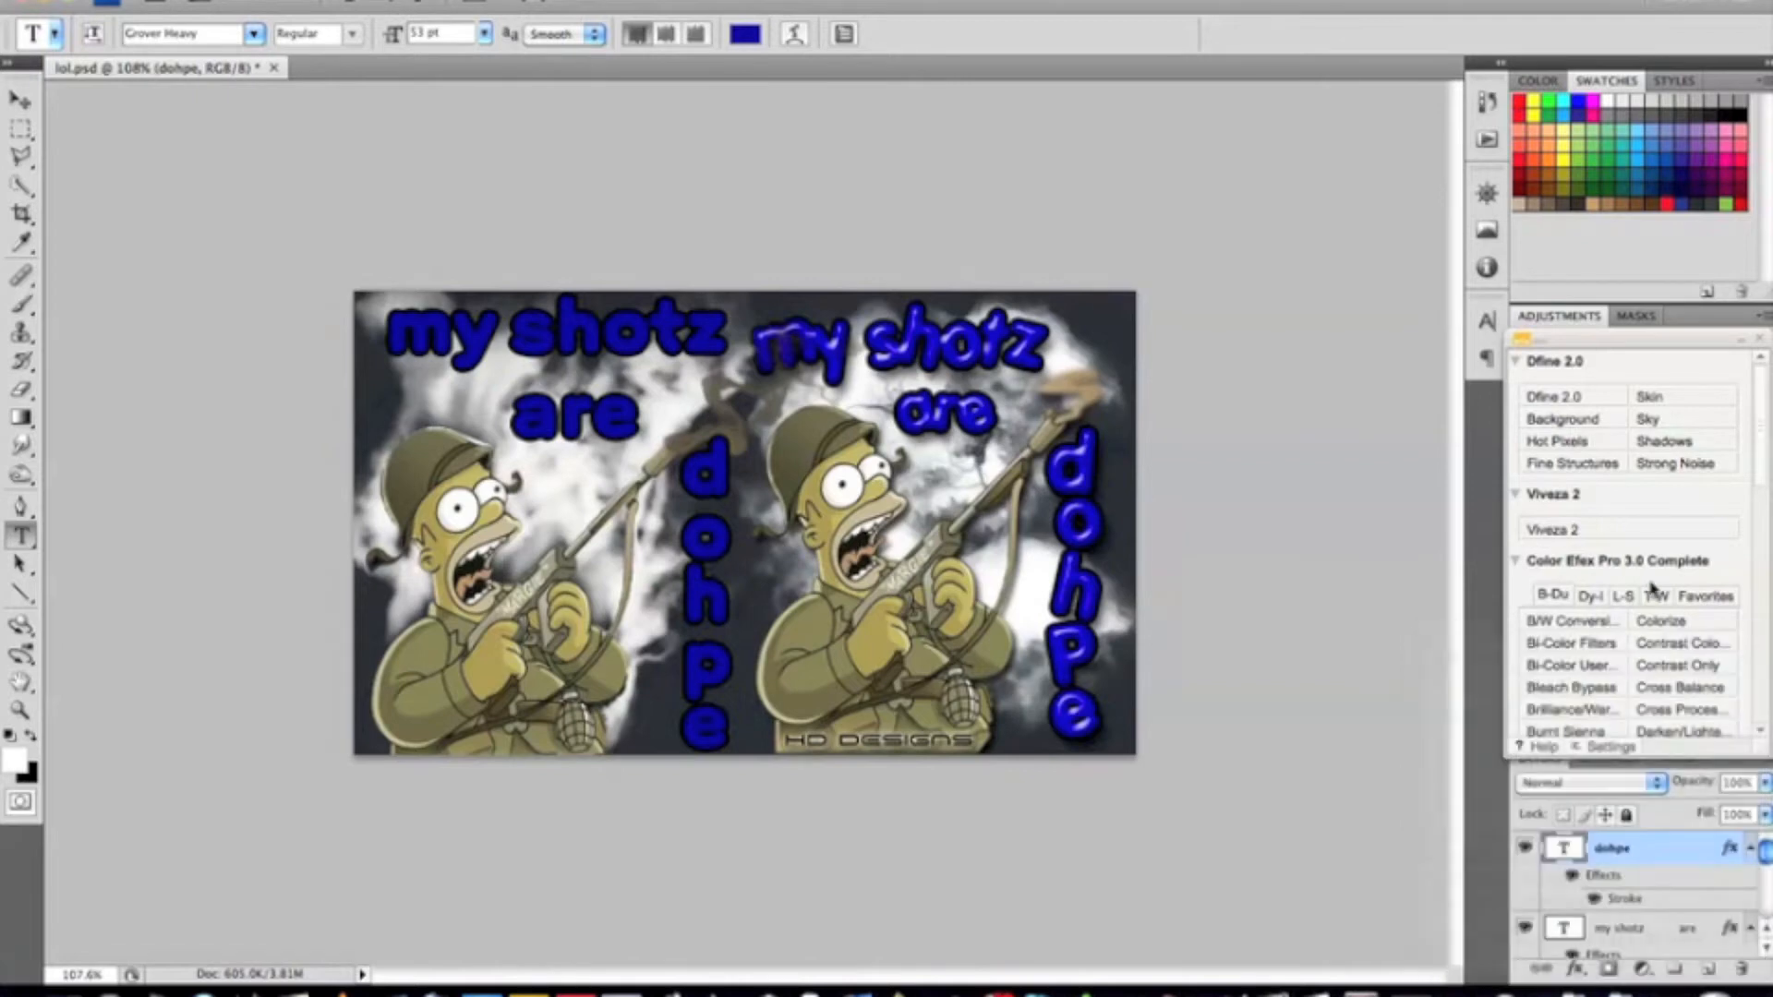
right_click(1650, 857)
left_click(1647, 578)
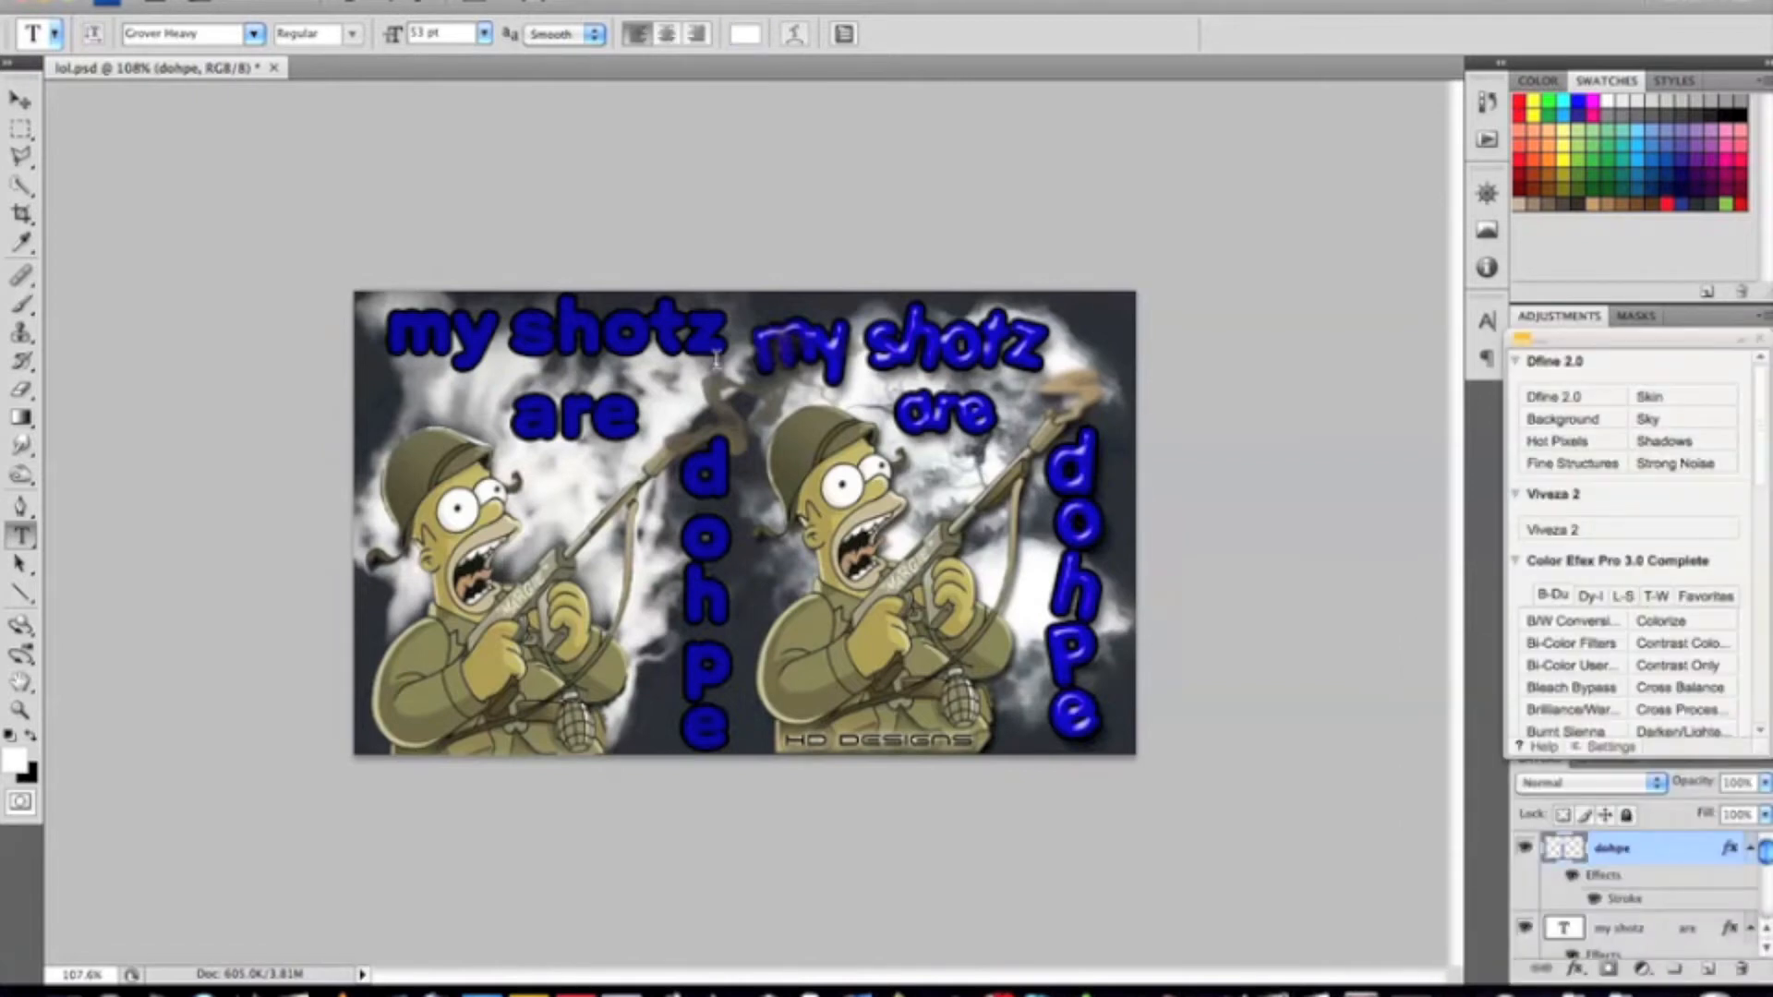
- Tighten the spacing of "dohpe" by nudging the selected lower letters up toward the "d", and deselect
key("m")
key("v")
key("Up")
key("Up")
key("Up")
key("Up")
key("Up")
key("Up")
key("Up")
key("Up")
key("Up")
key("Up")
key("ctrl+d")
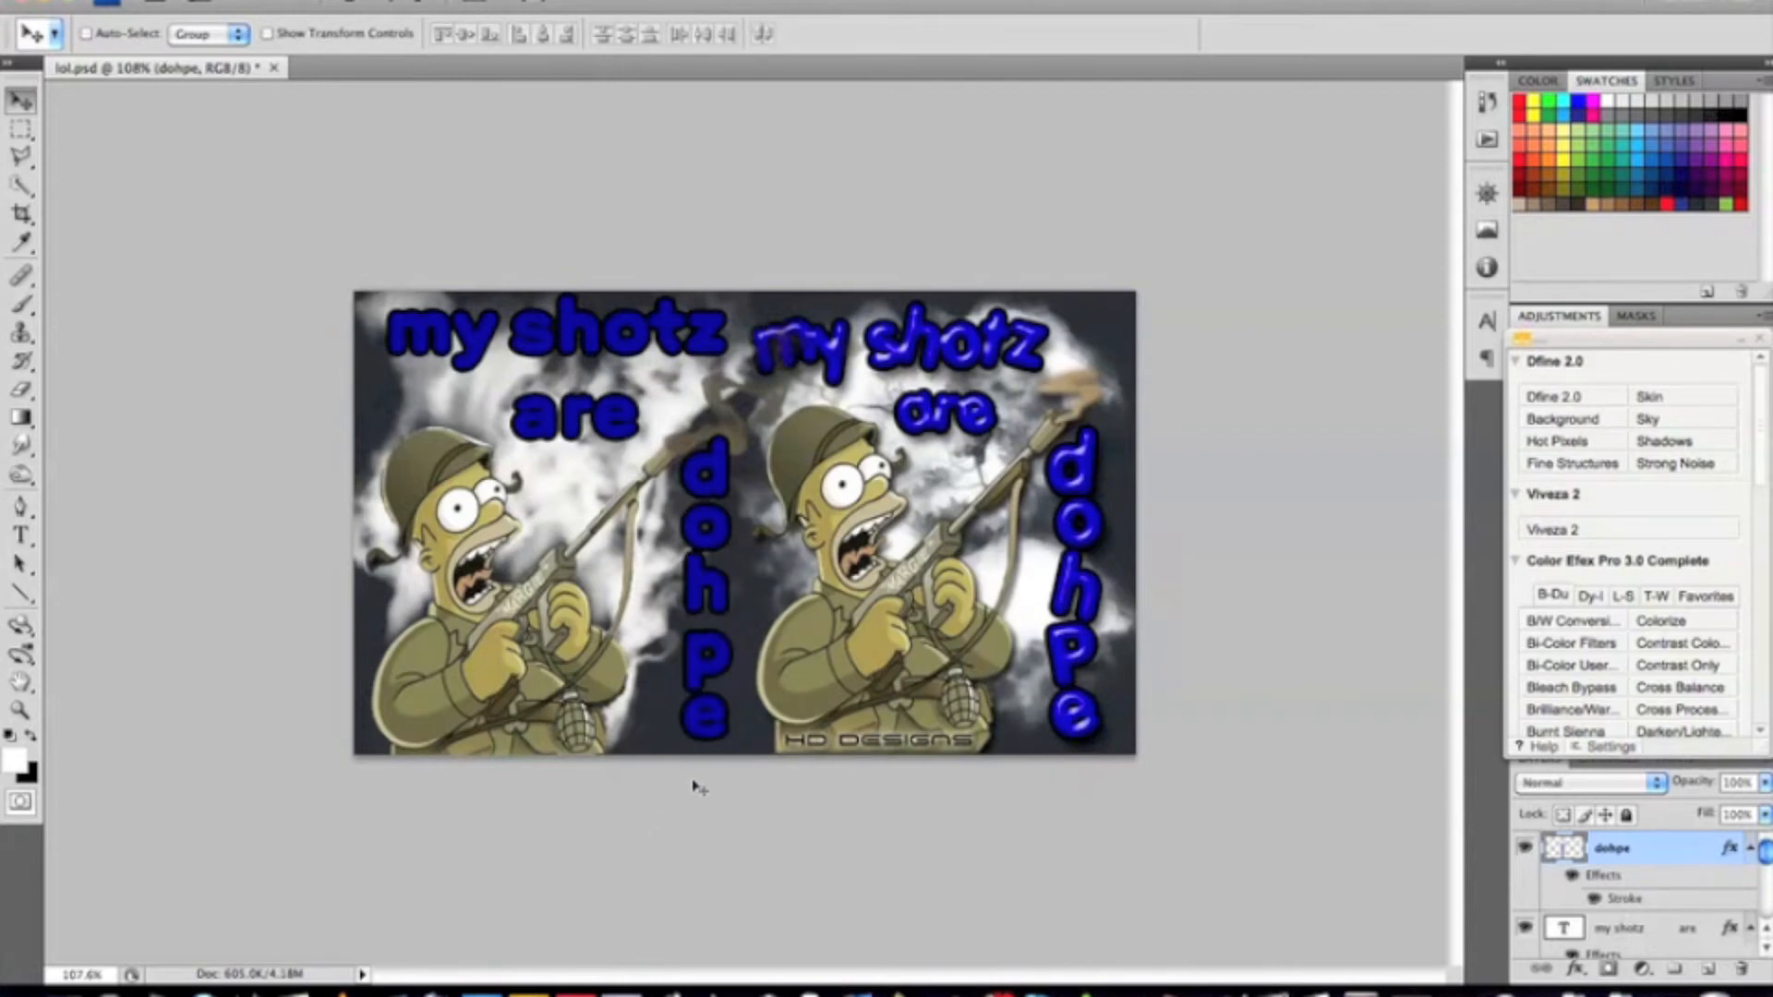
- Select the letter "p" of "dohpe", rotate it about -20°, and deselect
key("m")
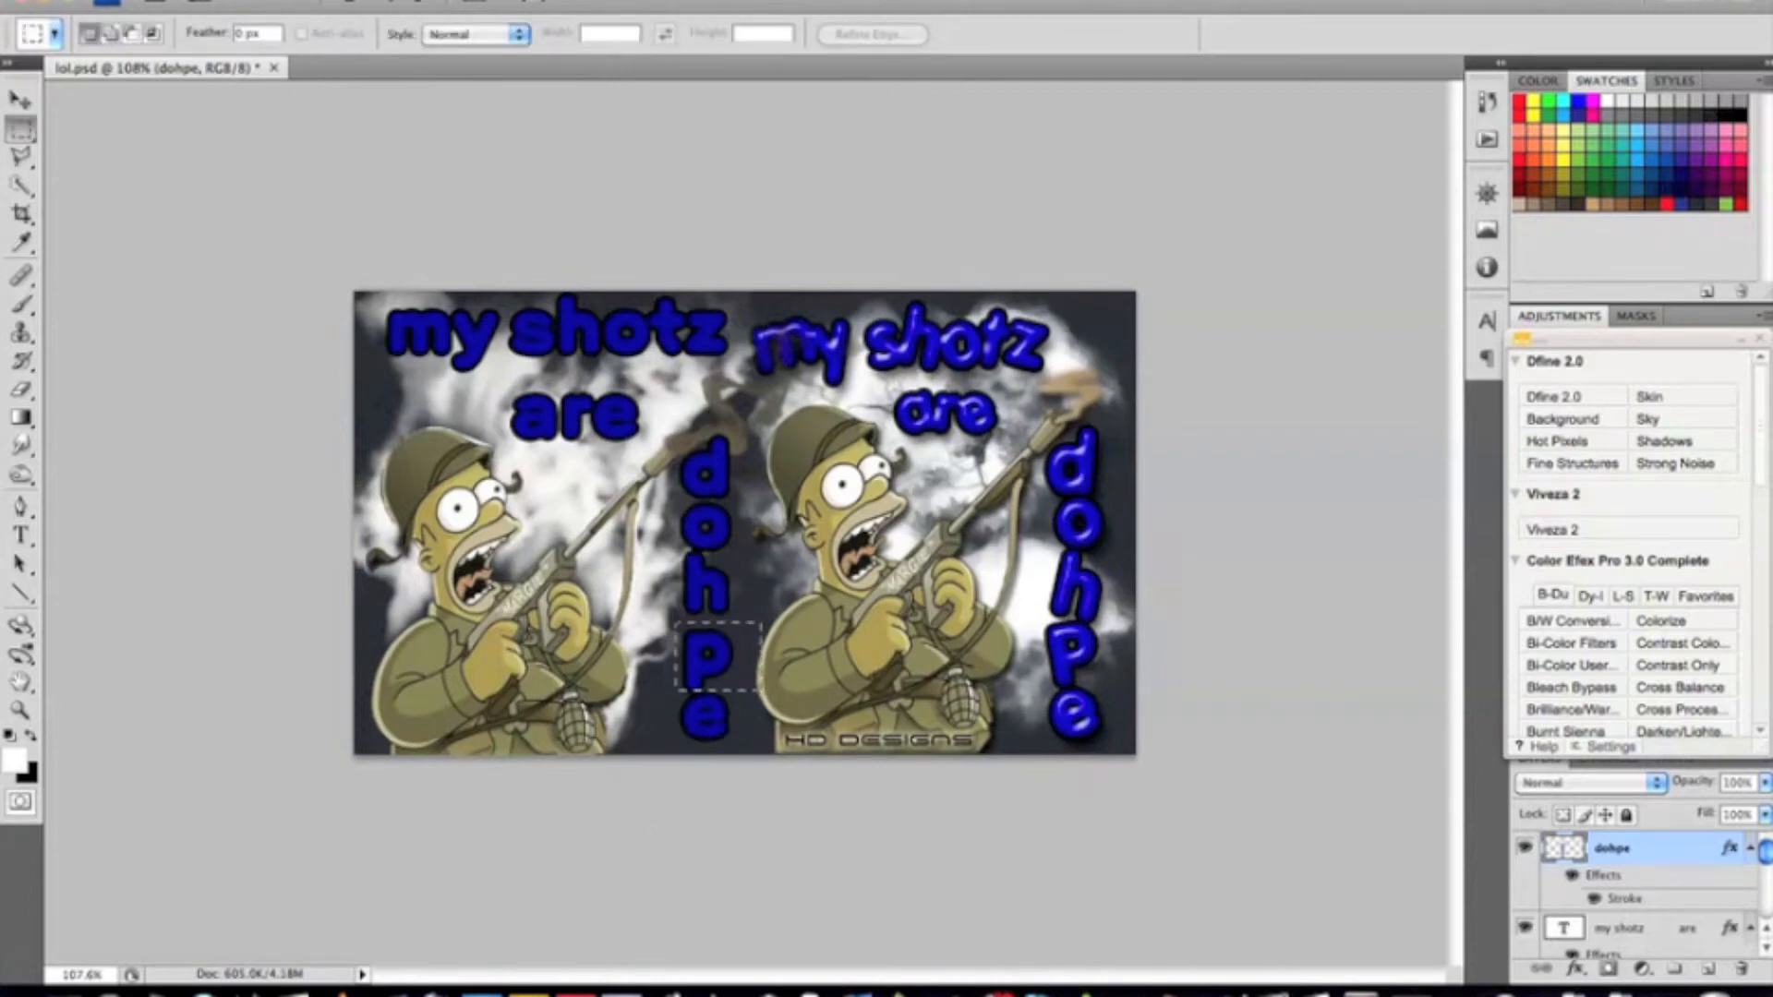
key("ctrl+t")
left_click_drag(665, 609, 649, 634)
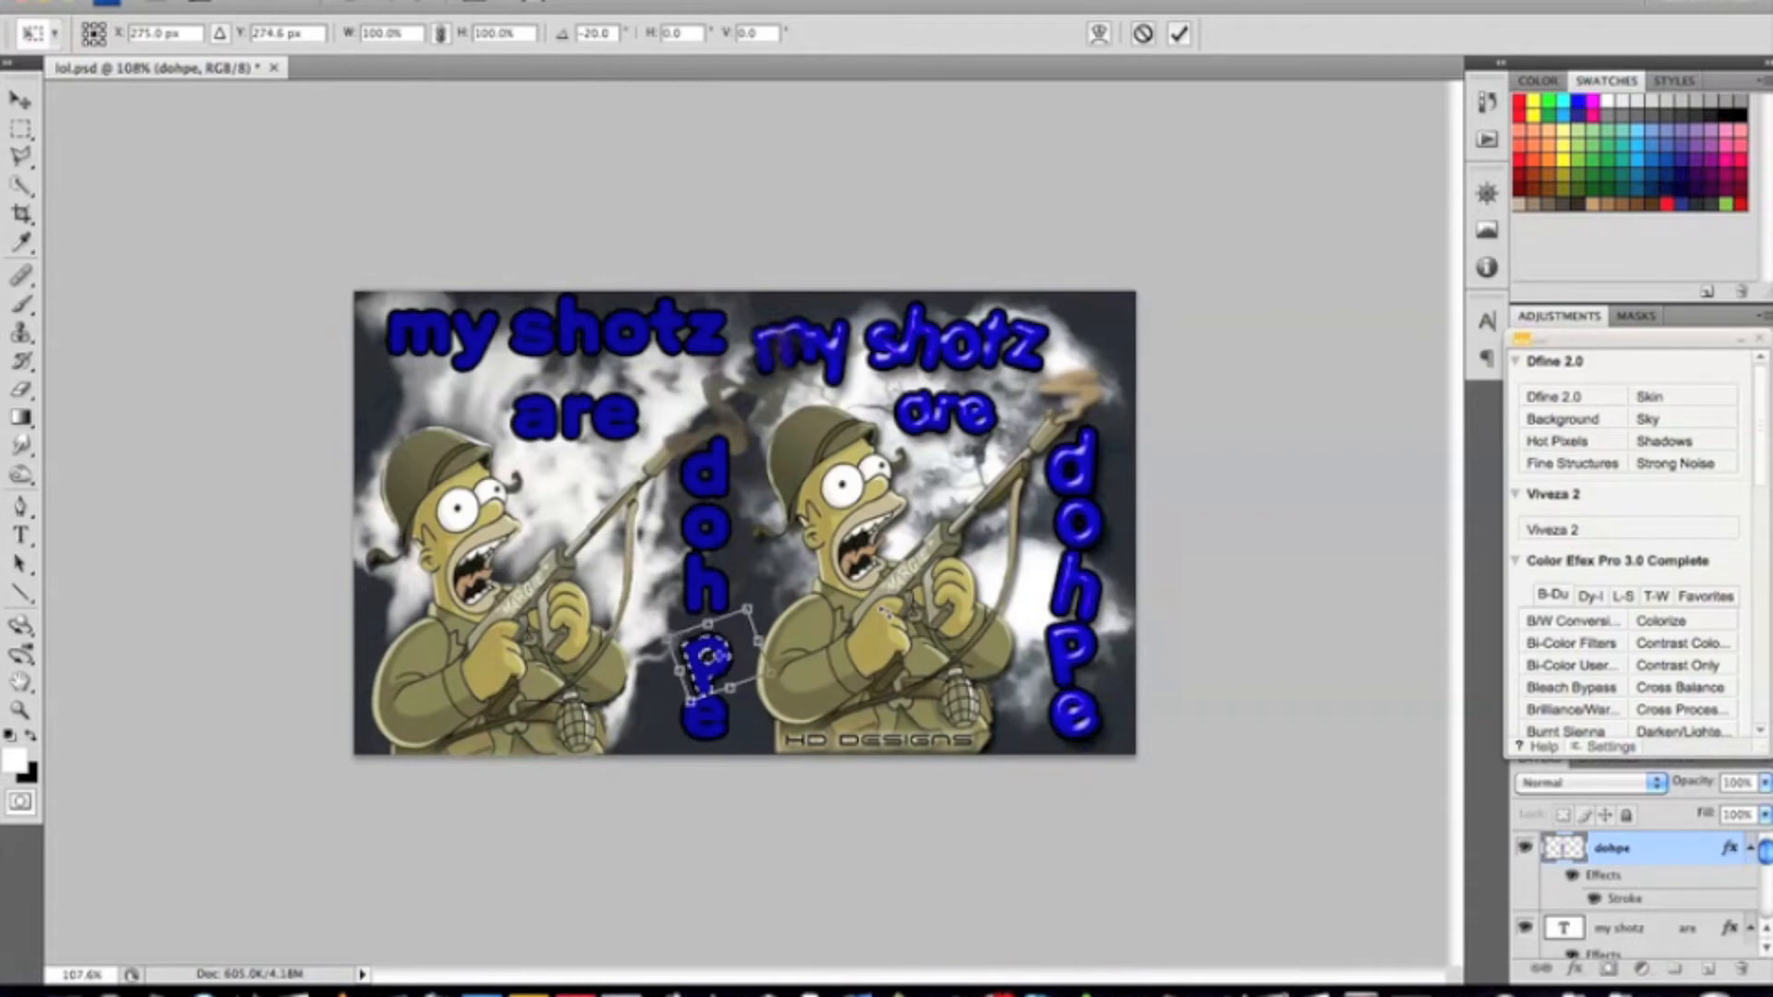
key("Return")
key("ctrl+d")
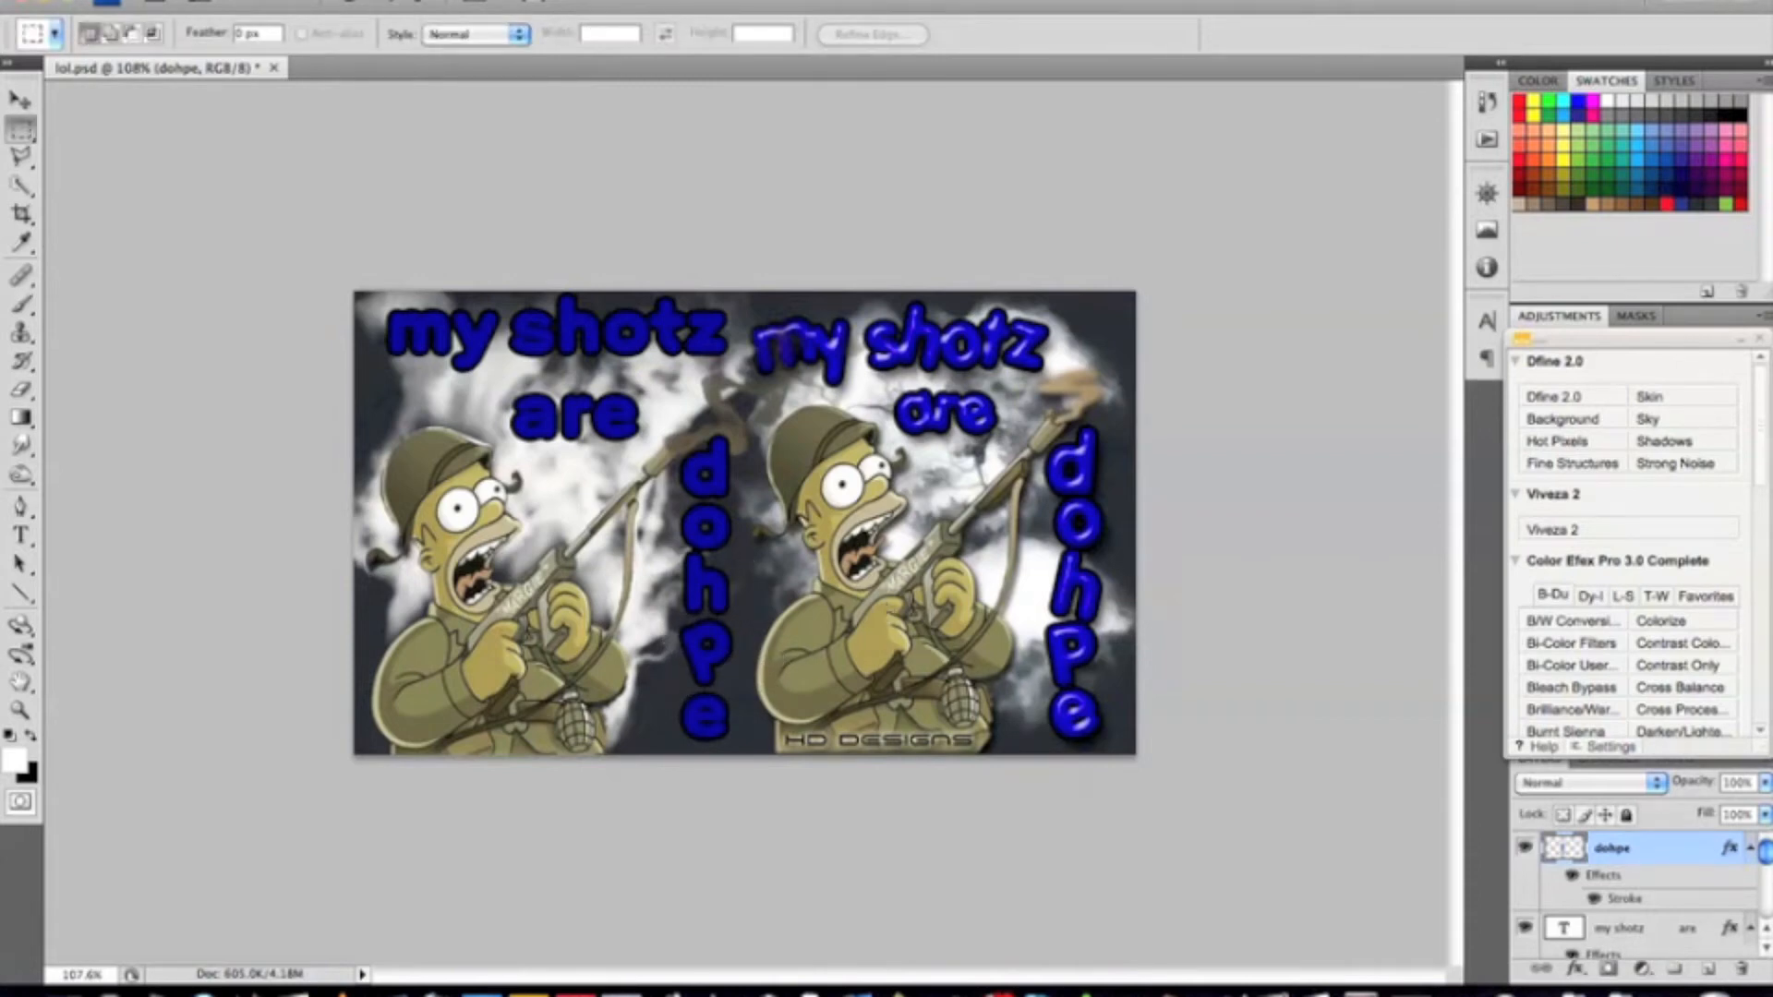
- Tilt the letter "h" of "dohpe" clockwise, and rotate the letter "e" slightly as well
key("ctrl+t")
left_click_drag(768, 628, 753, 654)
key("Return")
key("ctrl+d")
left_click_drag(739, 748, 785, 739)
key("ctrl+t")
key("Return")
key("ctrl+d")
- Select the letter "z" of "shotz" and rasterize the "my shotz are" text layer
left_click_drag(688, 379, 687, 361)
key("ctrl+t")
left_click(1083, 285)
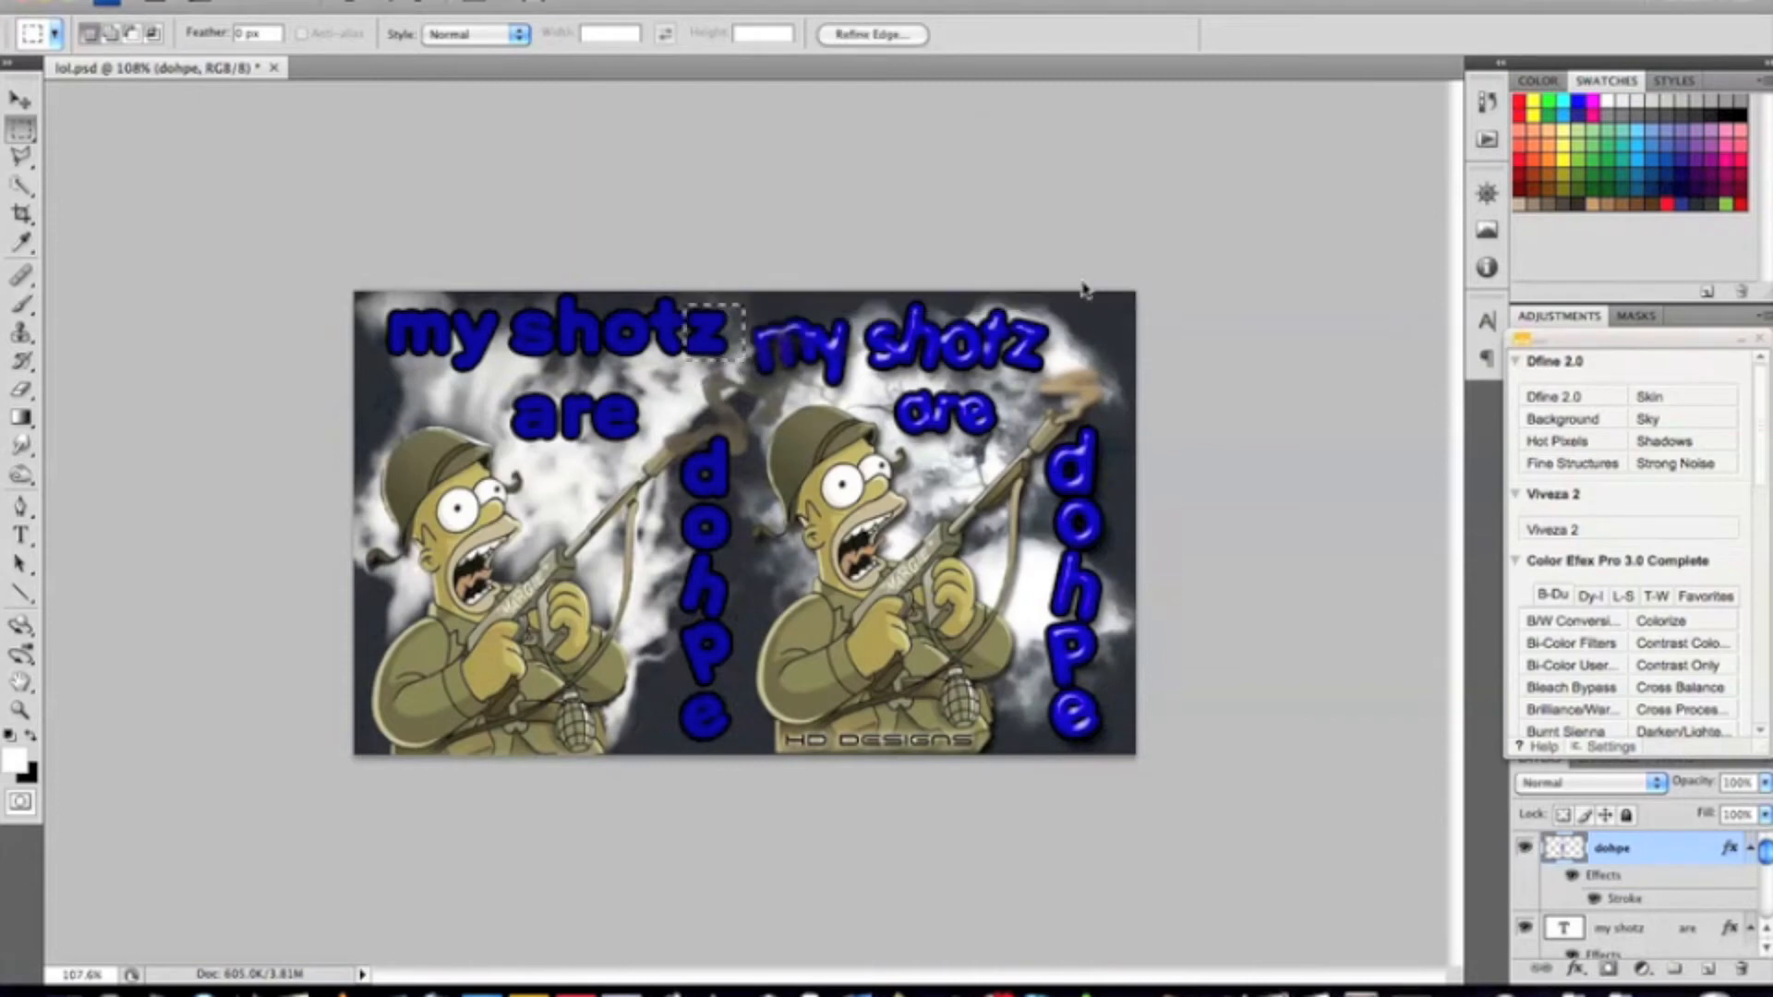
left_click(1586, 935)
right_click(1587, 935)
left_click(1595, 685)
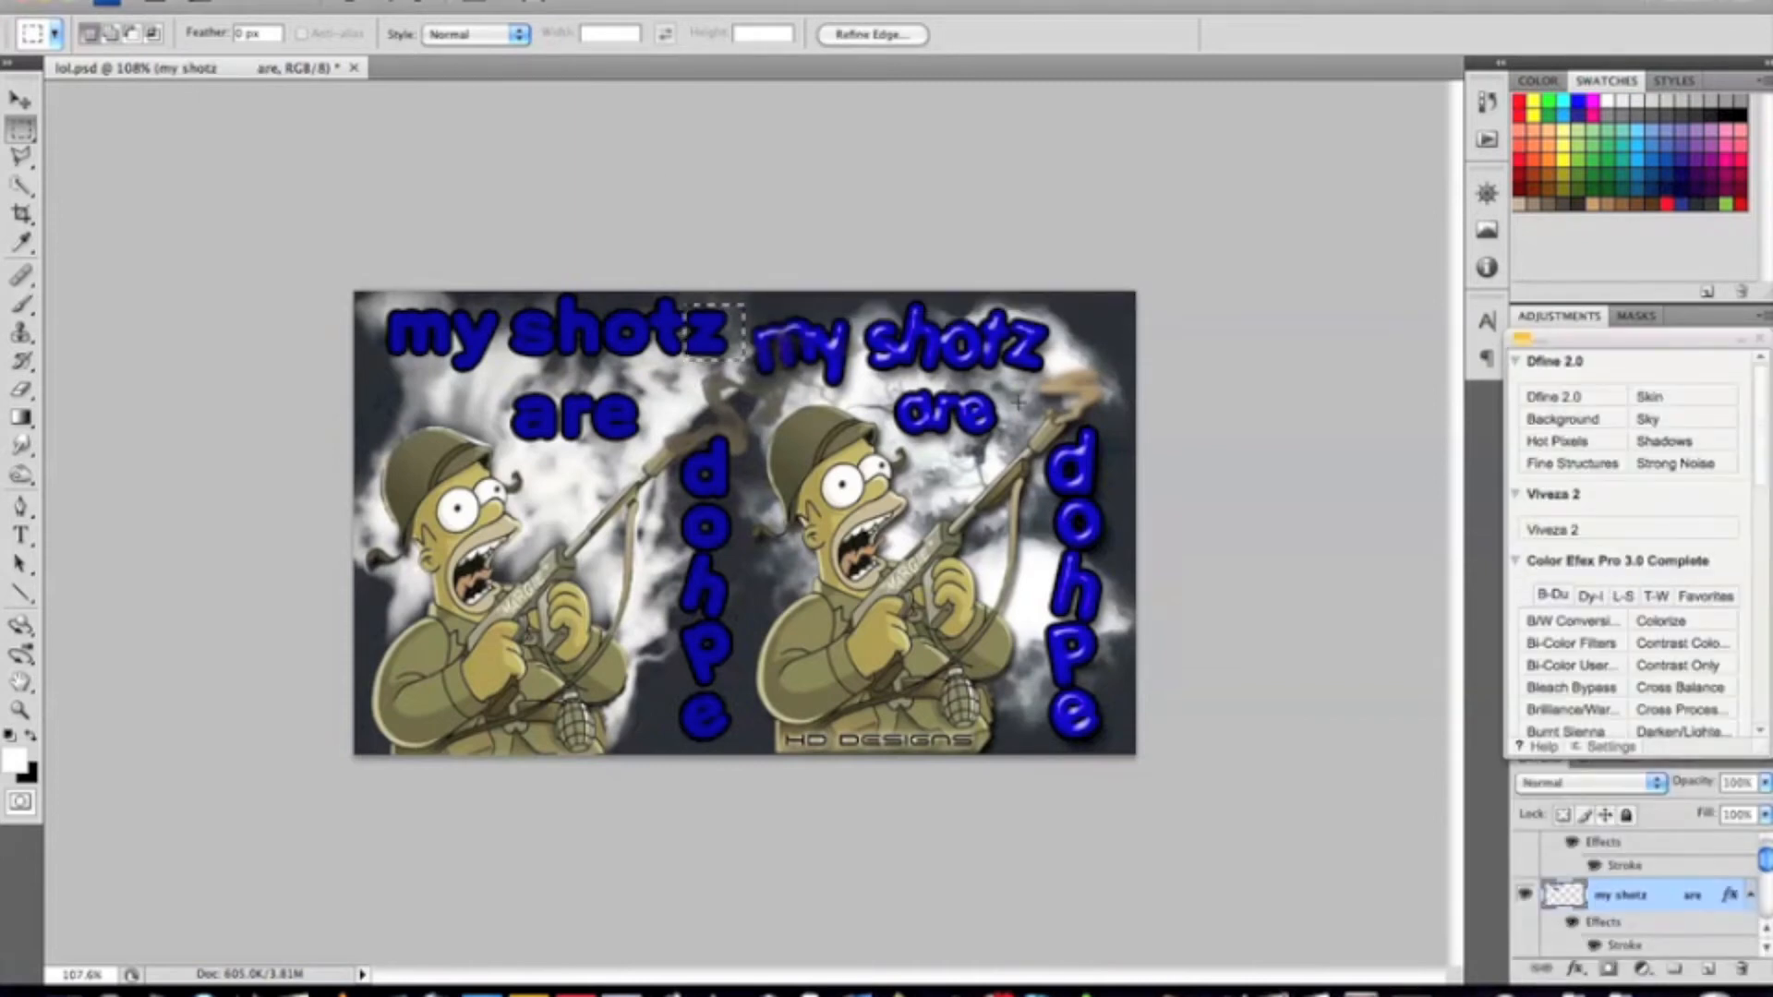
- Tilt the selected letter "z" and the "m" of "my shotz" slightly, and deselect
key("ctrl+t")
key("Return")
key("ctrl+d")
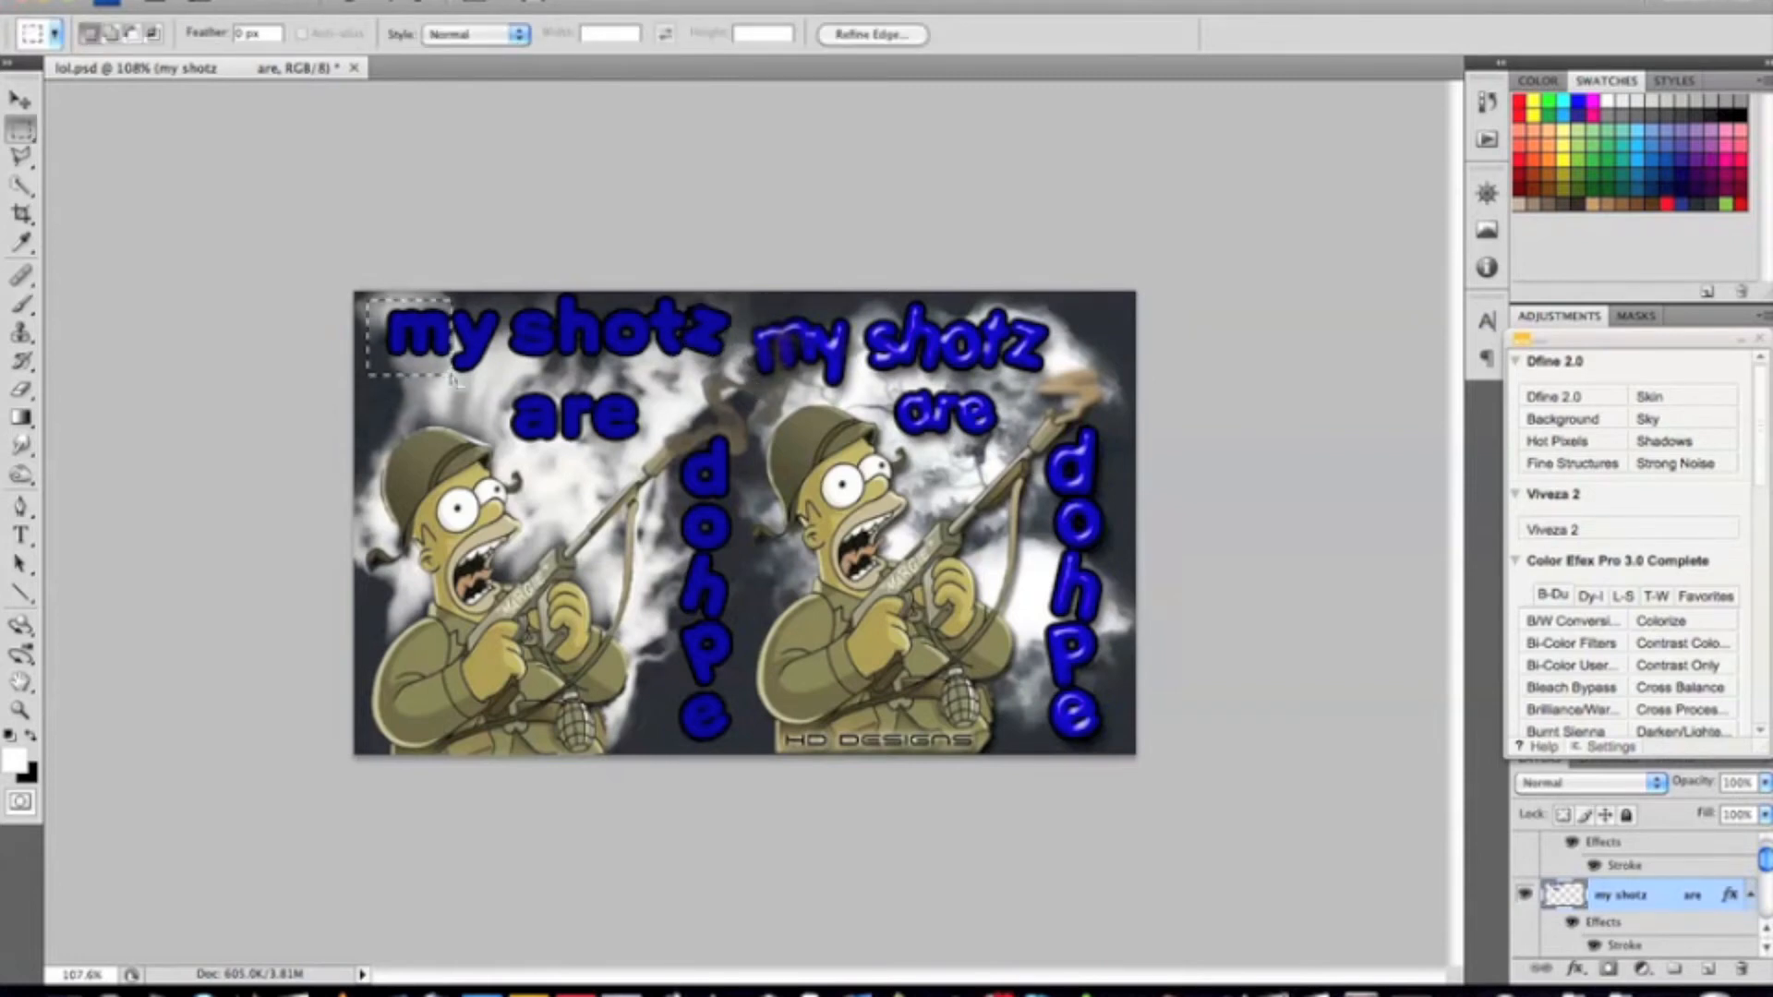
key("ctrl+t")
mouse_move(367, 399)
left_mouse_down()
mouse_move(358, 387)
mouse_move(362, 405)
left_mouse_up()
key("Return")
left_click(772, 249)
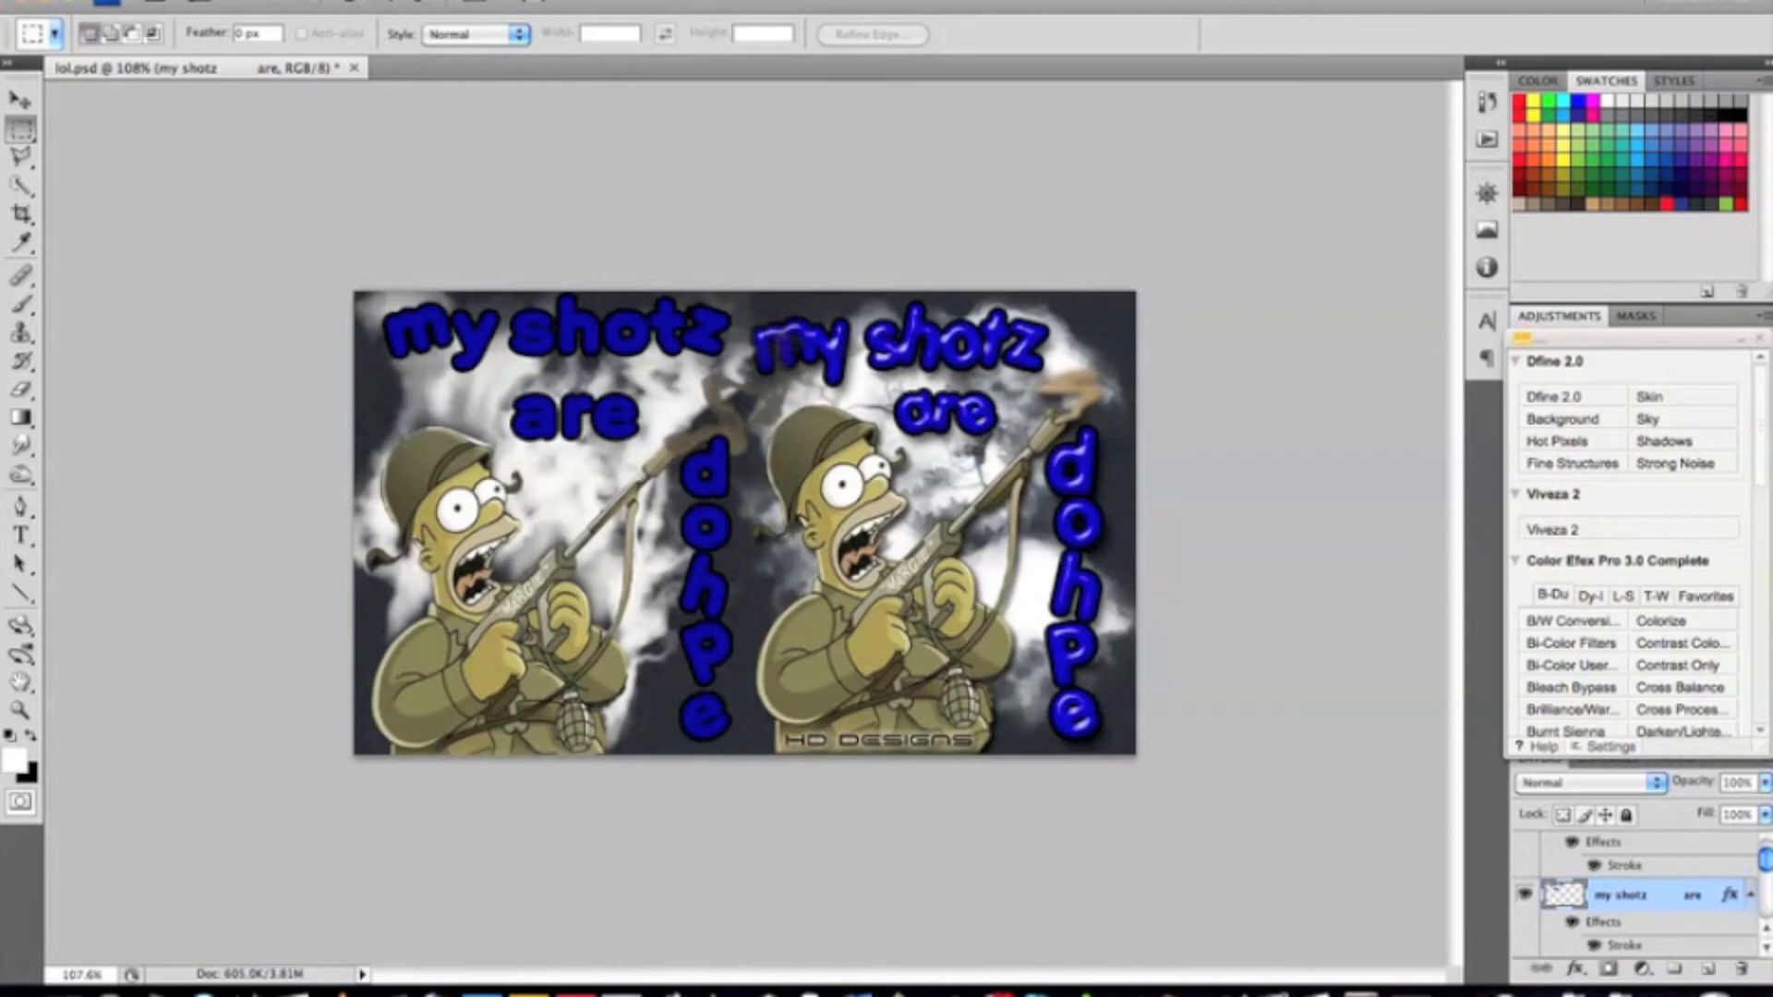
- Nudge the "my shotz are" lettering down a little, away from the canvas's upper edge
key("super+Down")
key("super+Down")
key("super+Down")
key("super+Down")
key("super+Down")
key("super+Down")
key("super+Down")
key("super+Down")
key("super+Down")
key("super+Down")
key("super+Down")
key("super+Down")
key("super+Down")
key("super+Down")
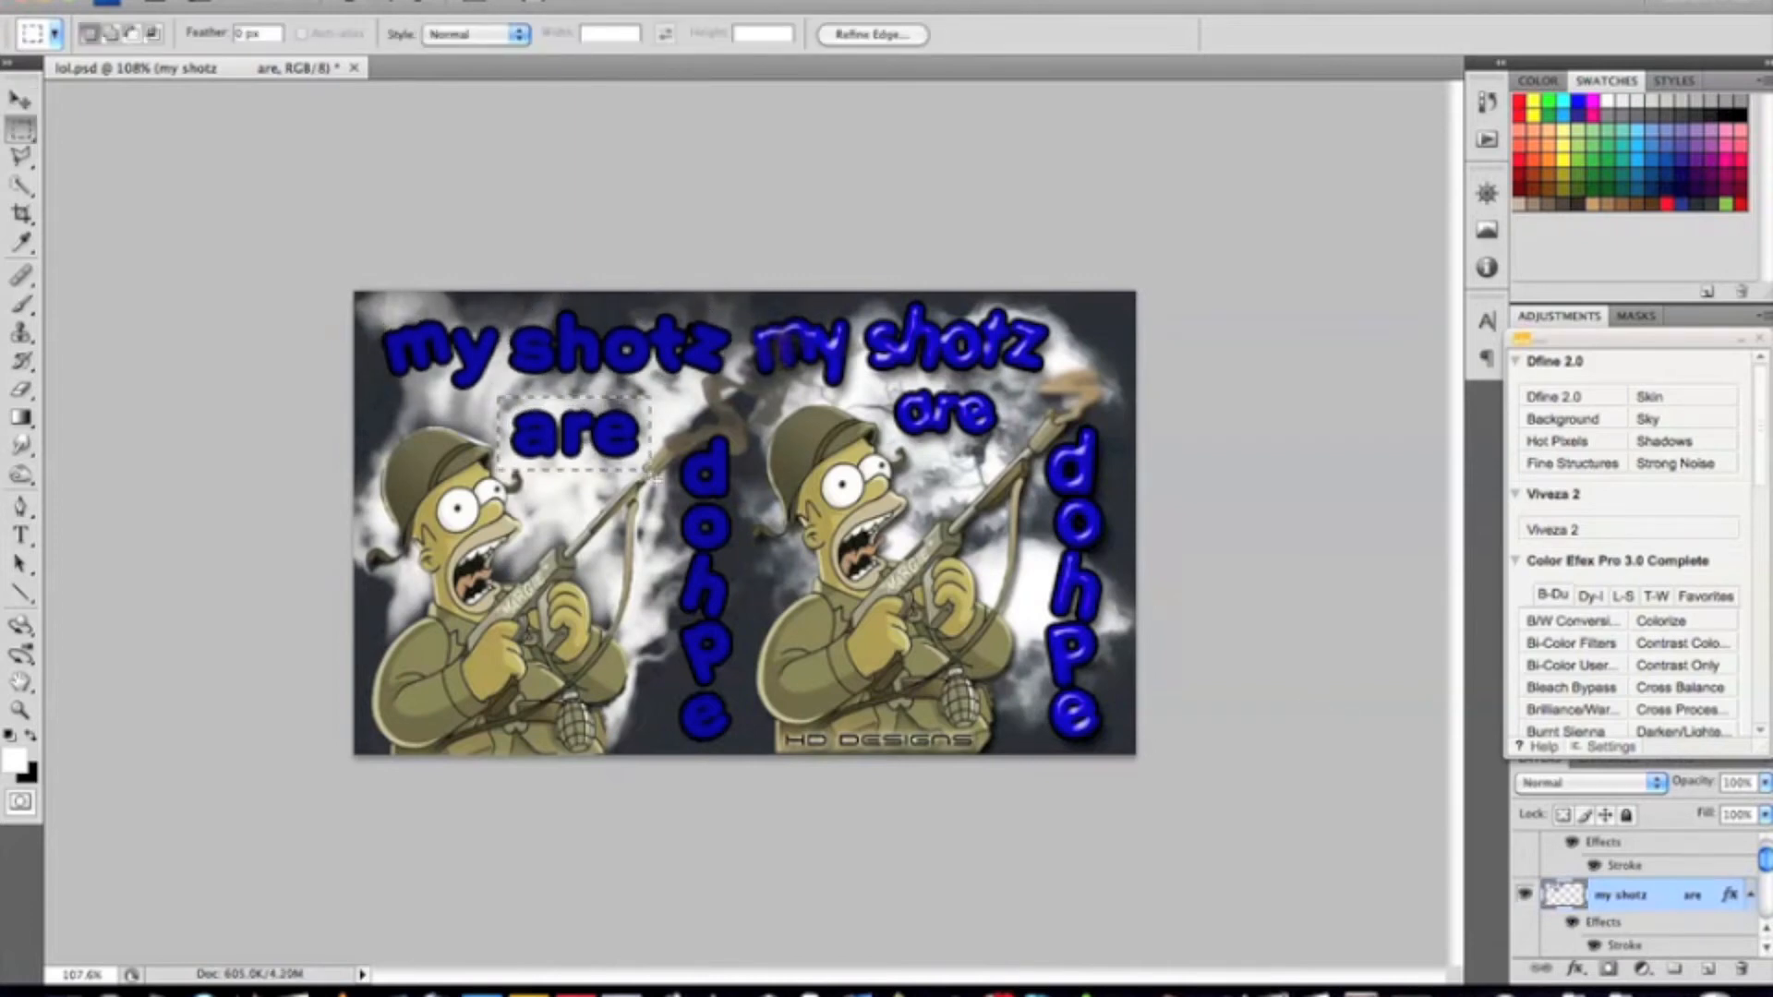
- Move the selected word "are" slightly up and to the right, closer under "shotz", and deselect
key("v")
left_click_drag(551, 438, 566, 421)
key("super+d")
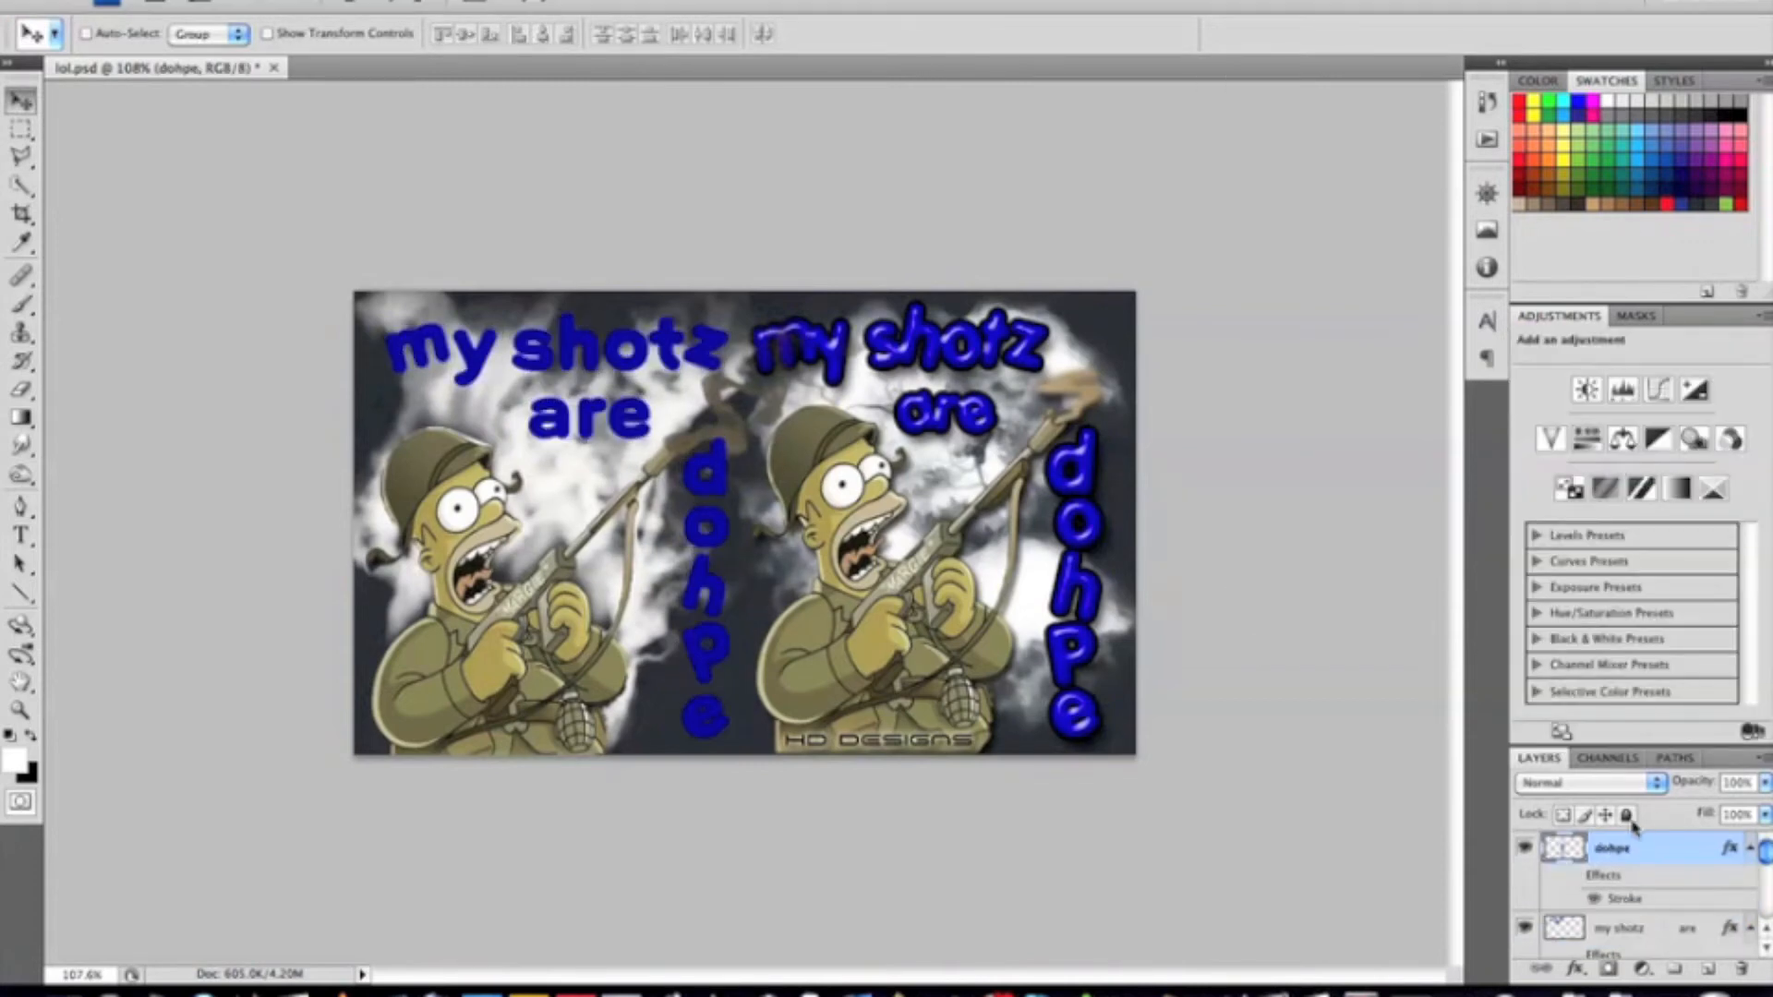
- Open the Eye Candy 6 Glass filter for the "dohpe" layer, continuing the plug-in trial
left_click(1564, 852)
left_click(517, 2)
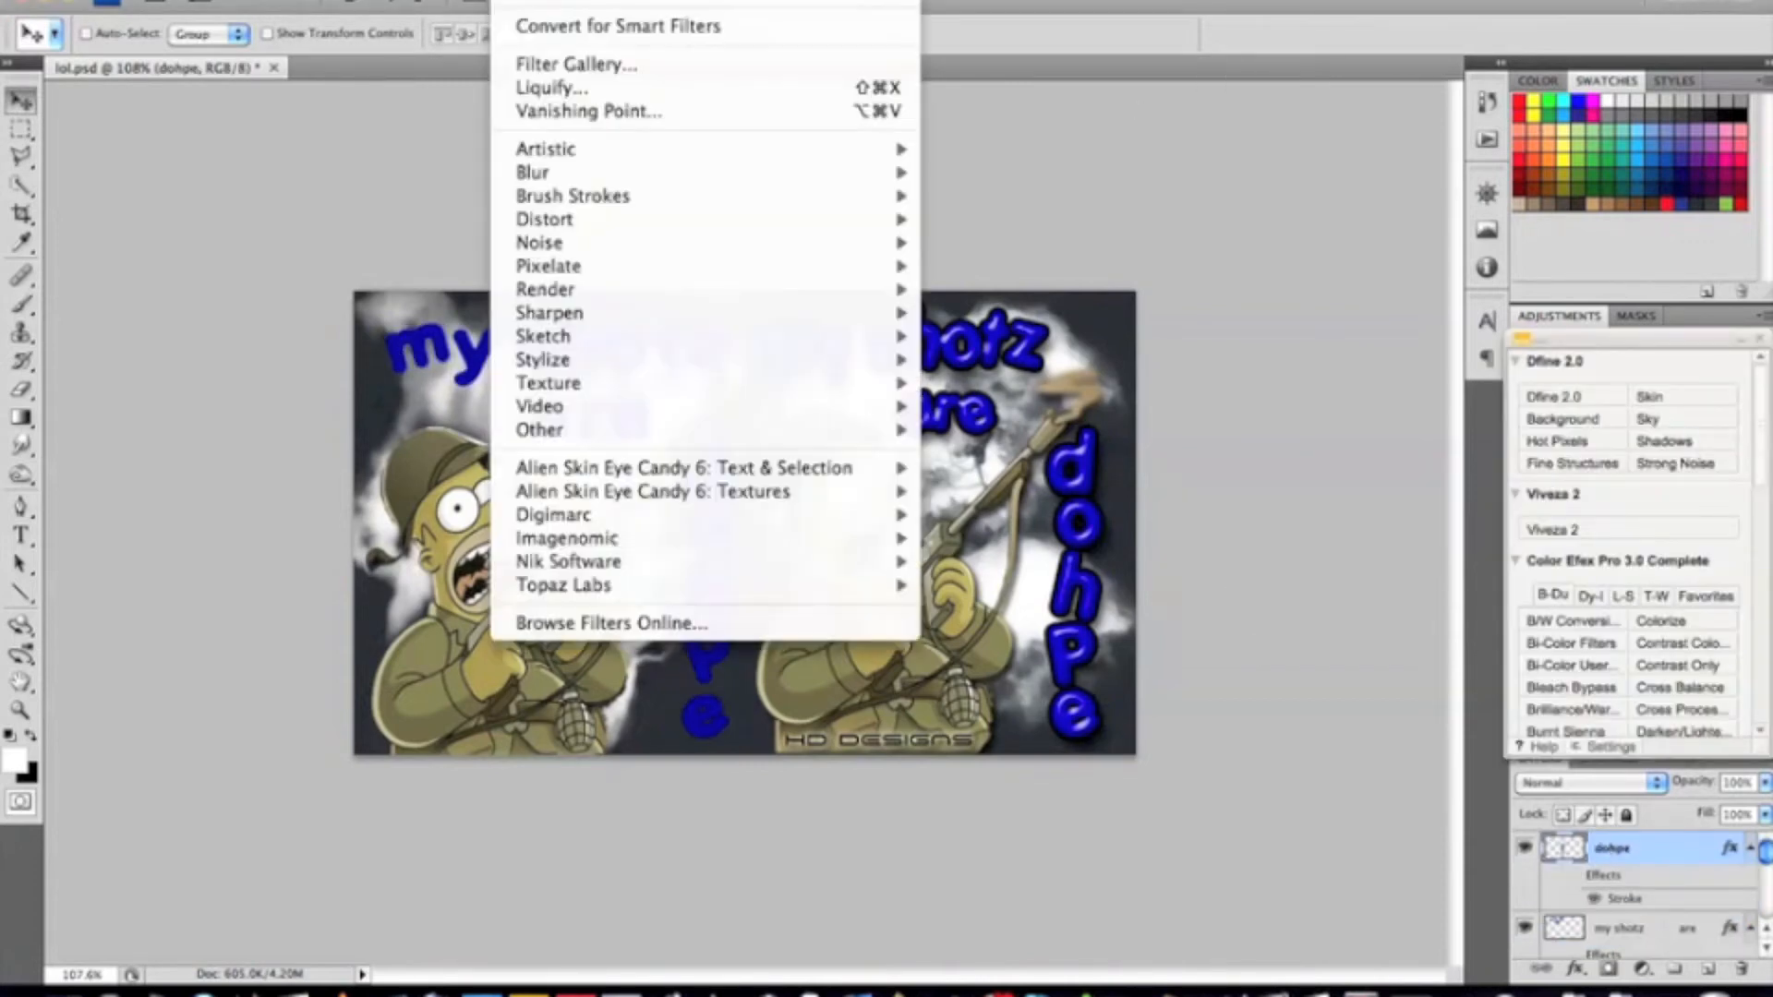
mouse_move(792, 469)
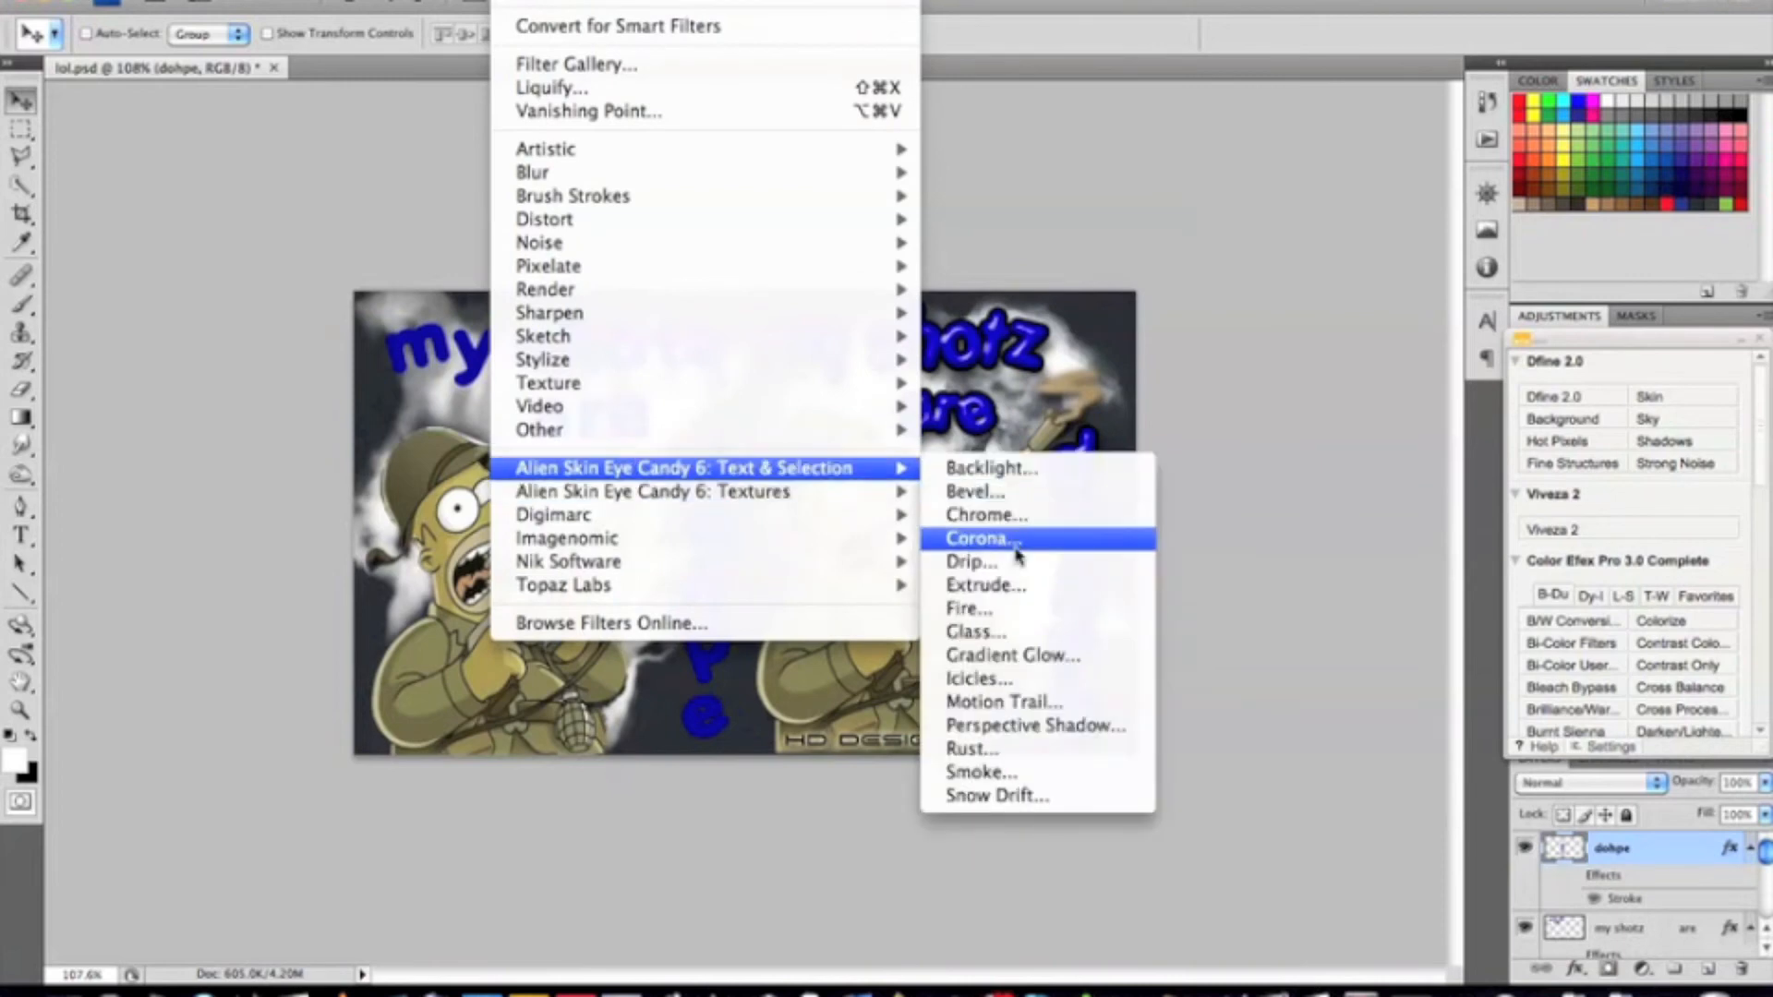
left_click(1012, 632)
left_click(499, 579)
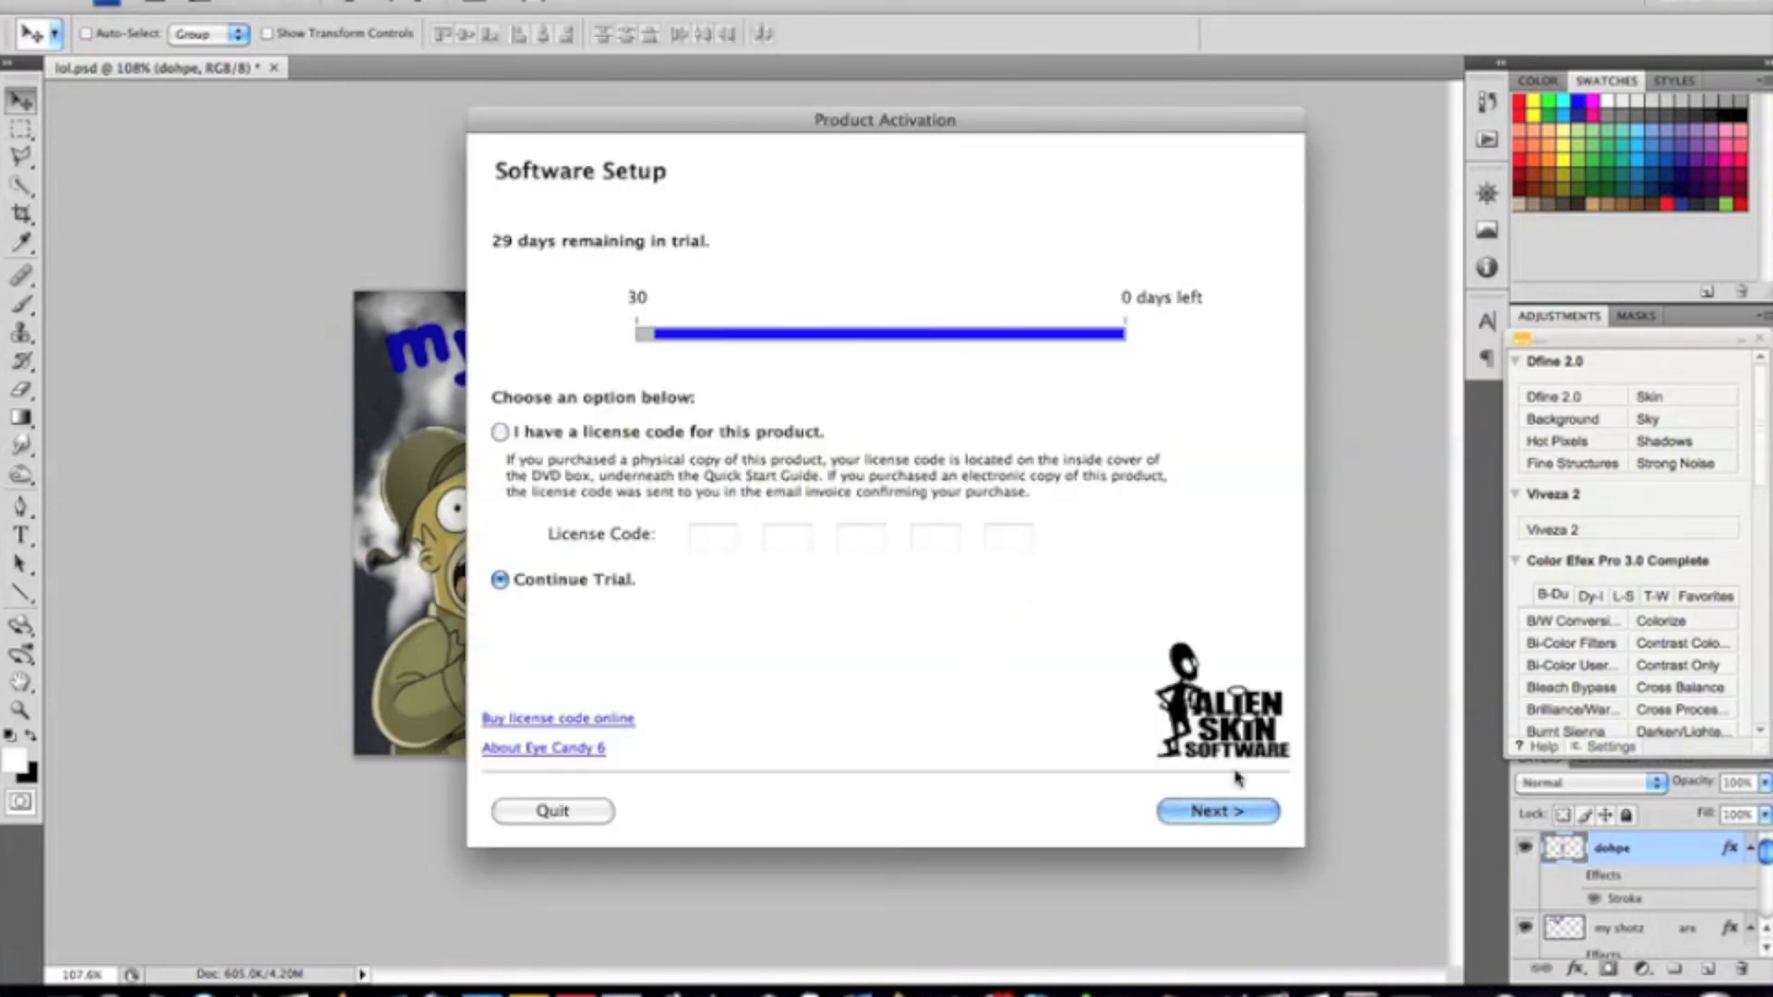
left_click(1217, 811)
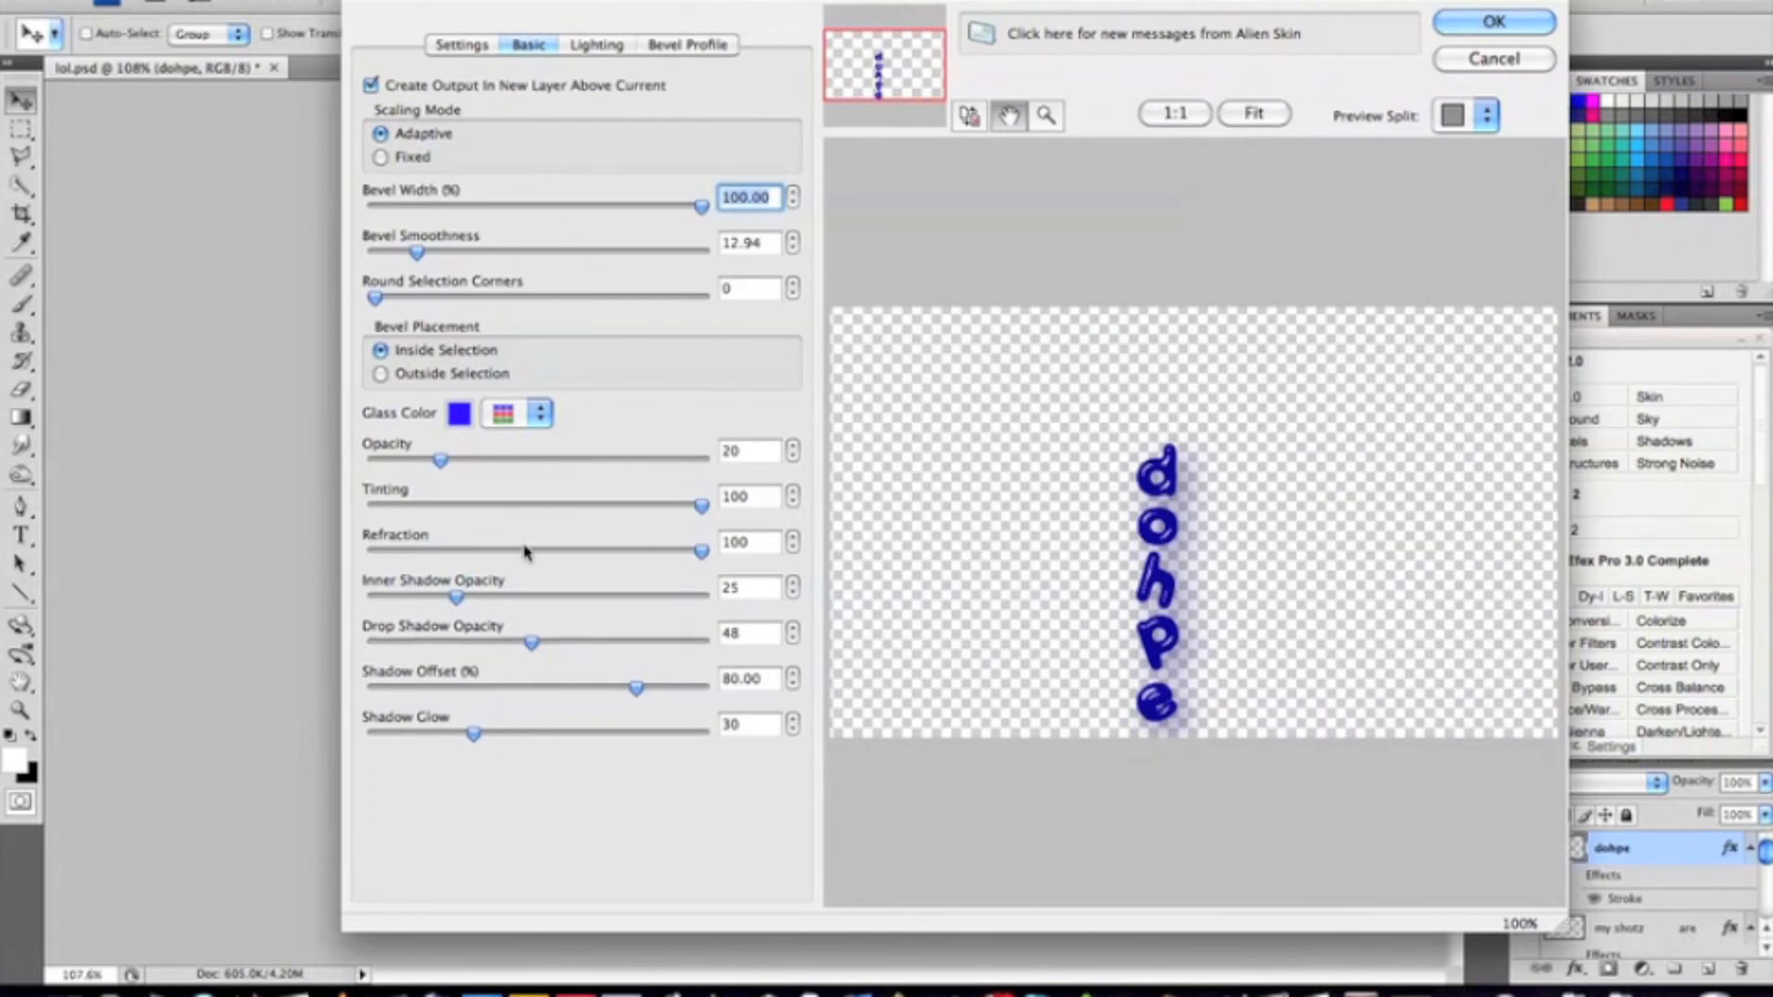
- Set the glass lighting direction to 152° and inclination to 70°, and apply the filter to "dohpe"
left_click(596, 44)
left_click(399, 132)
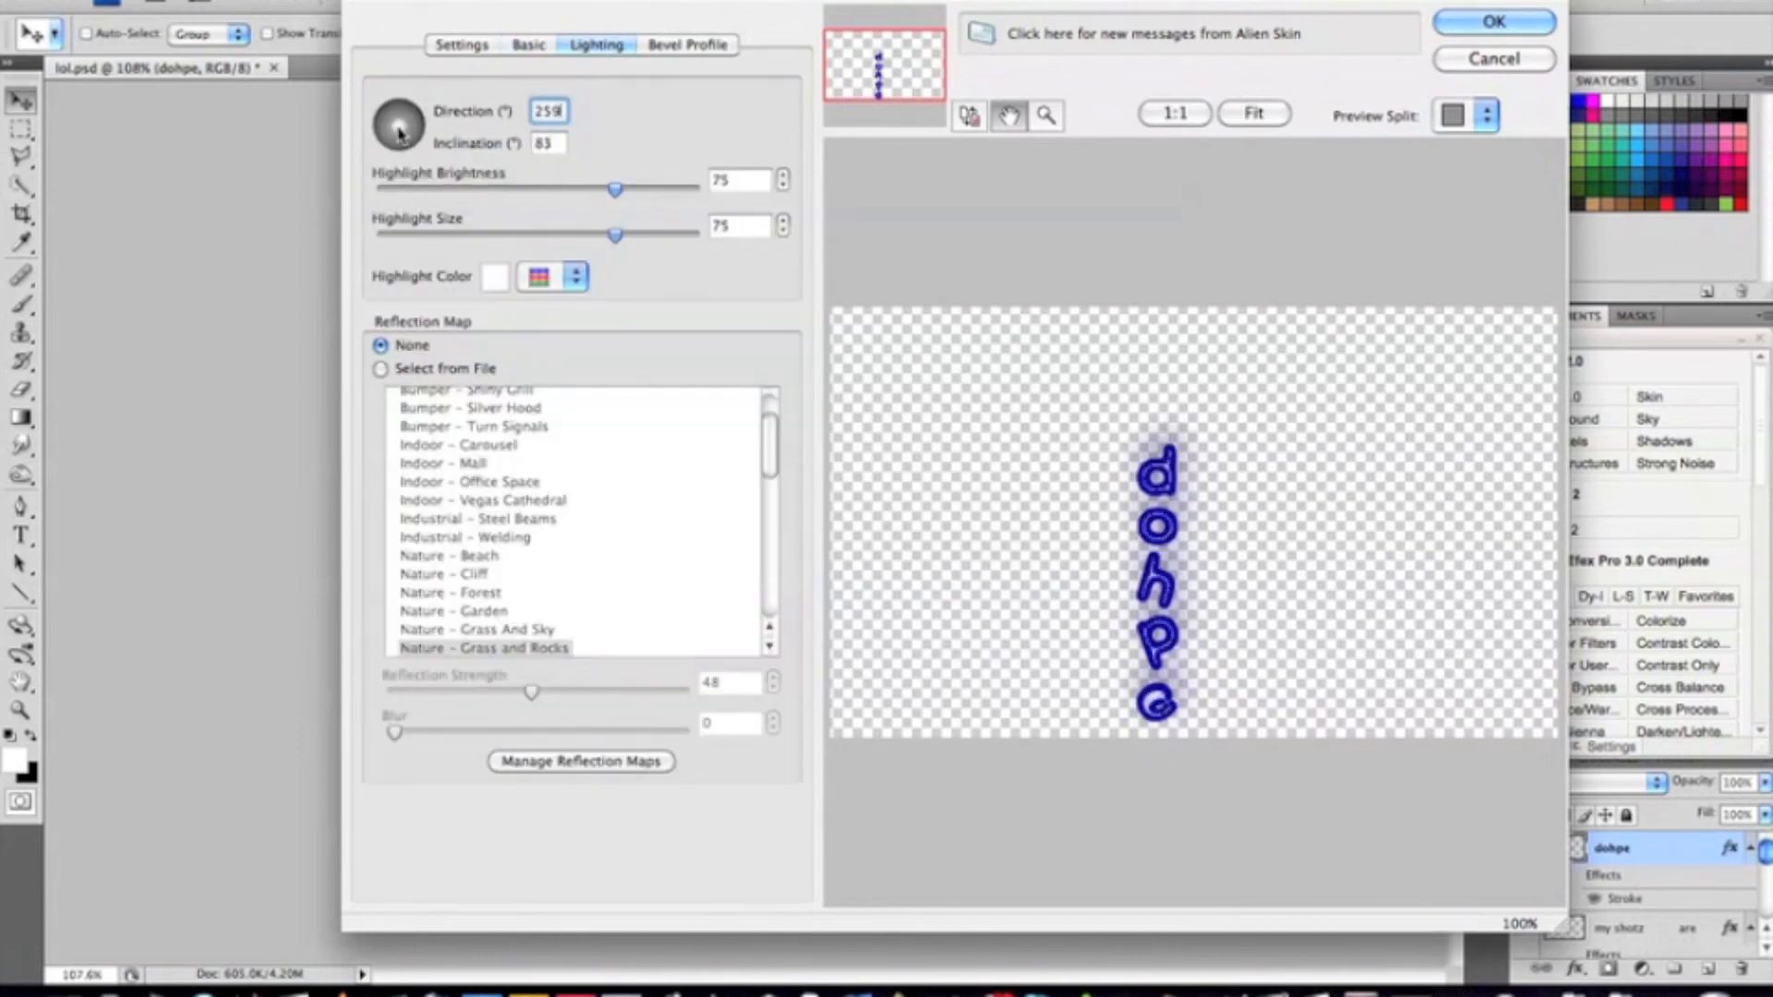
left_click(391, 120)
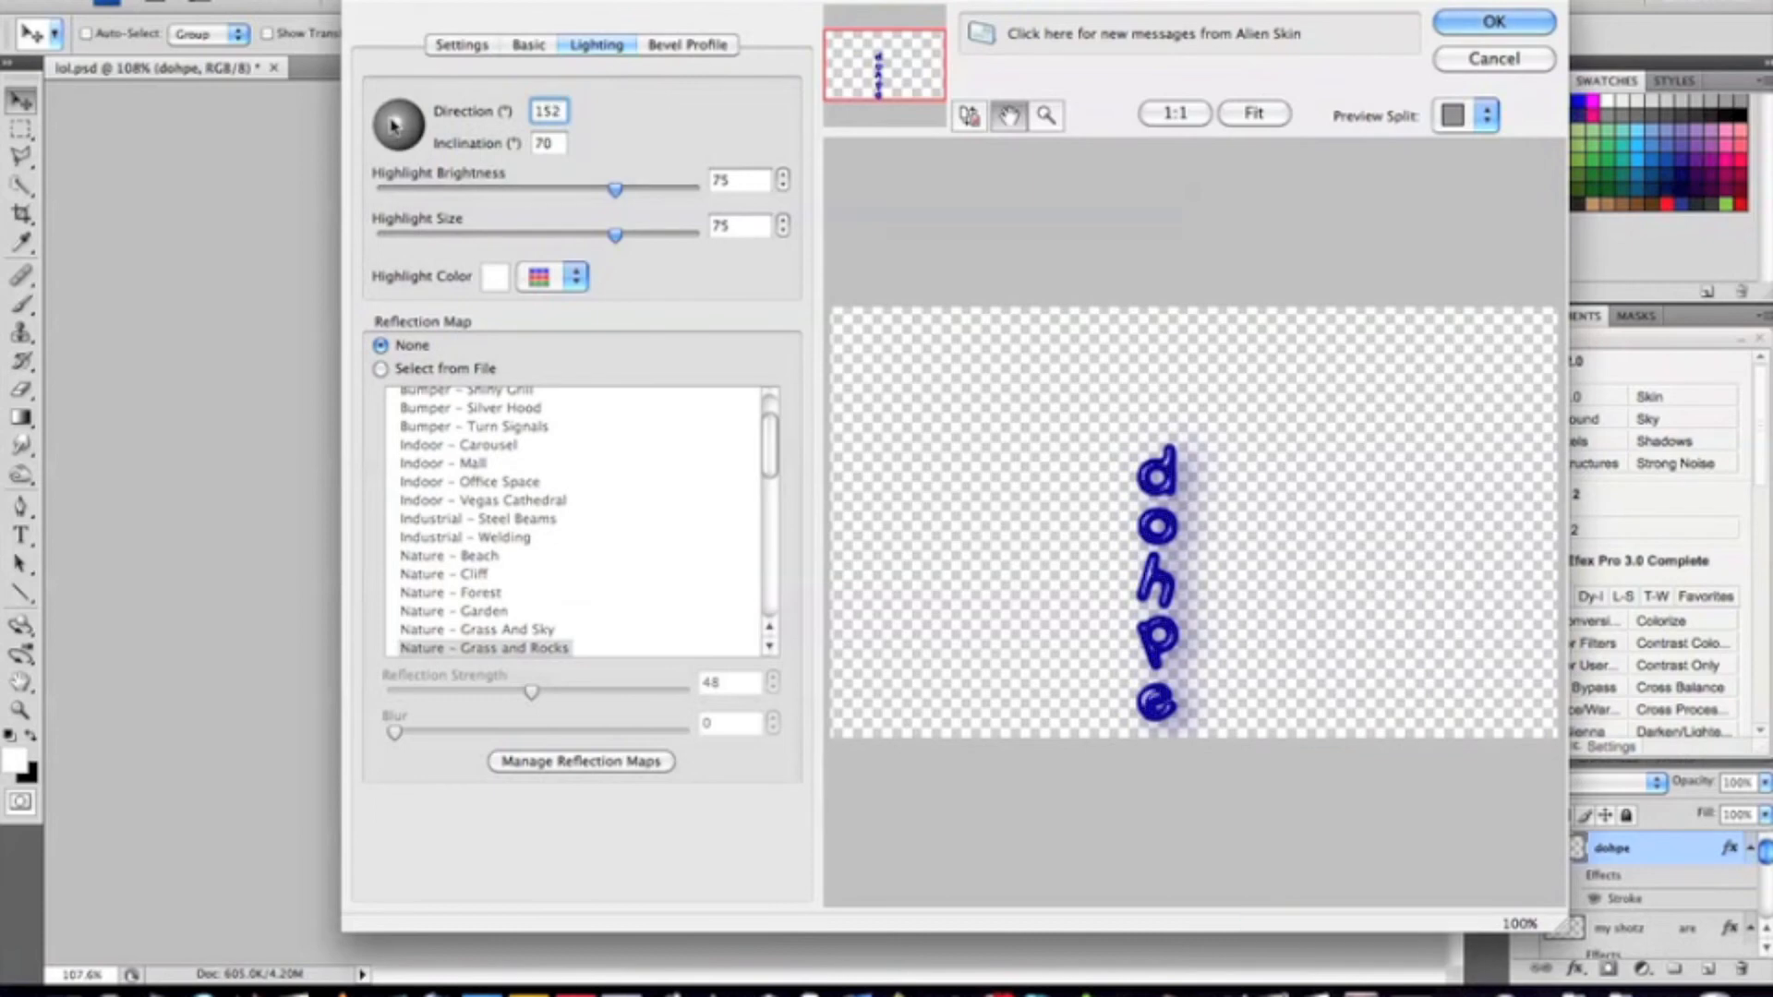
key("Return")
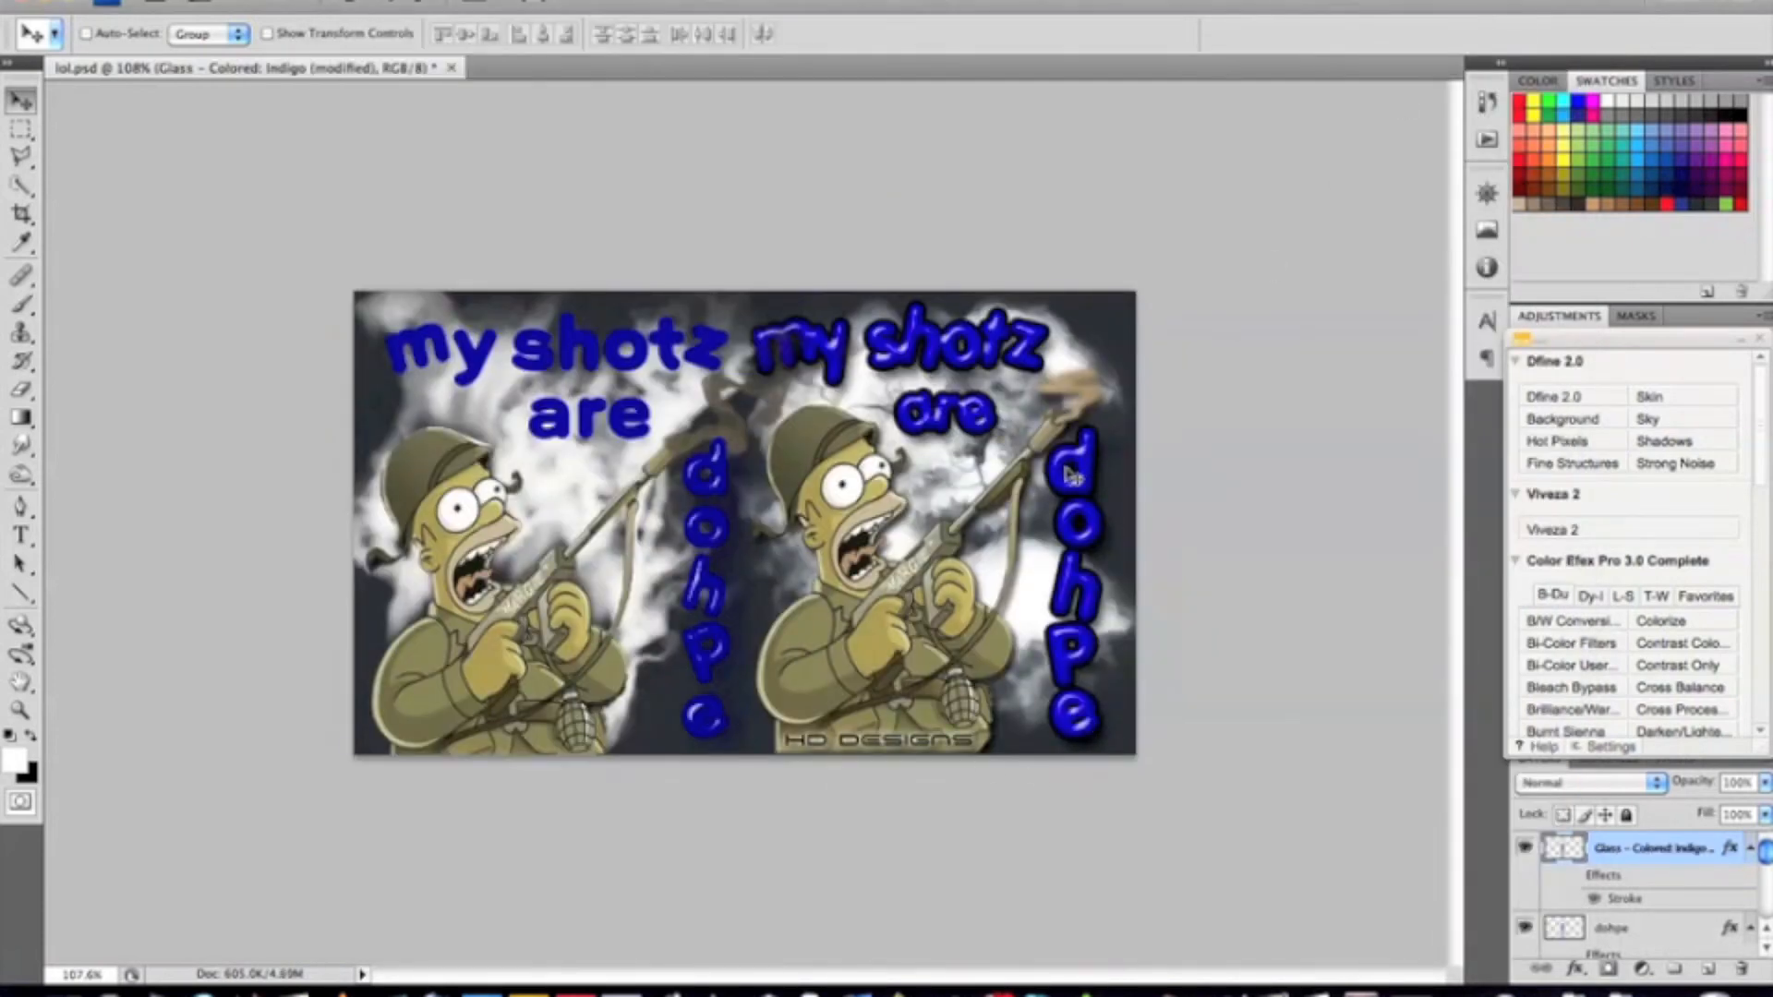
- Repeat the last Glass filter on the "my shotz are" layer
left_click(1588, 933)
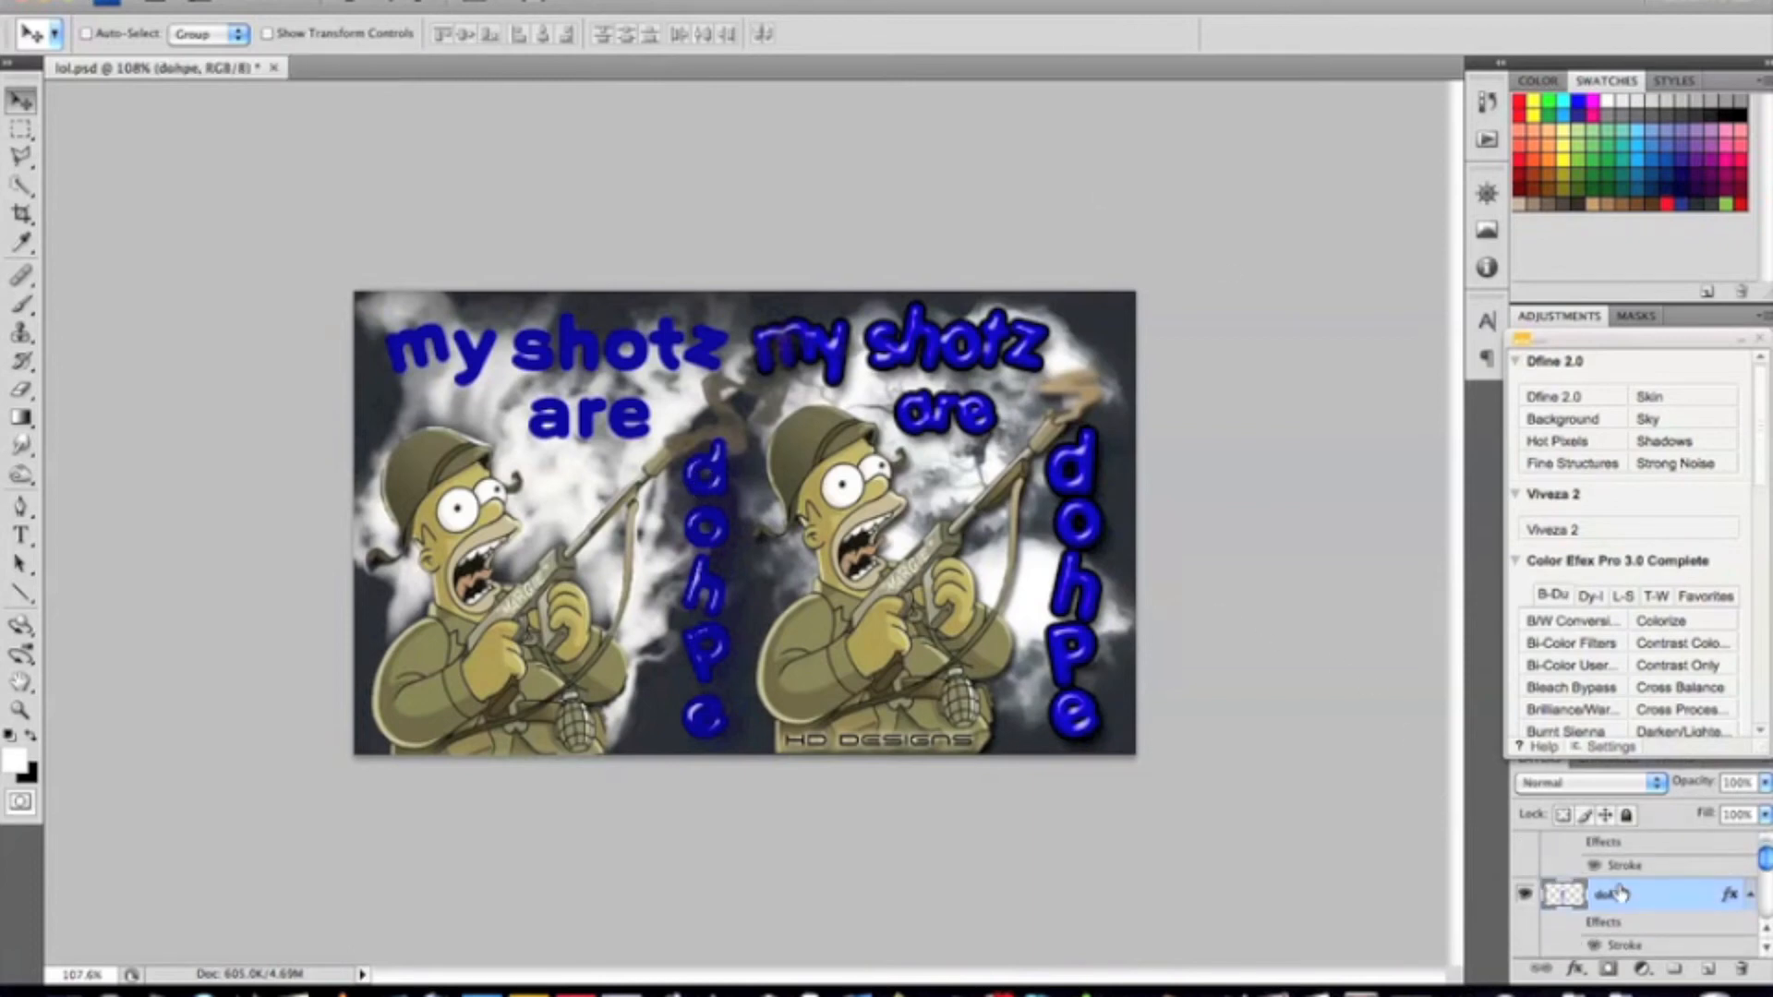
scroll(1618, 889, "down", 2)
left_click(1575, 887)
left_click(513, 2)
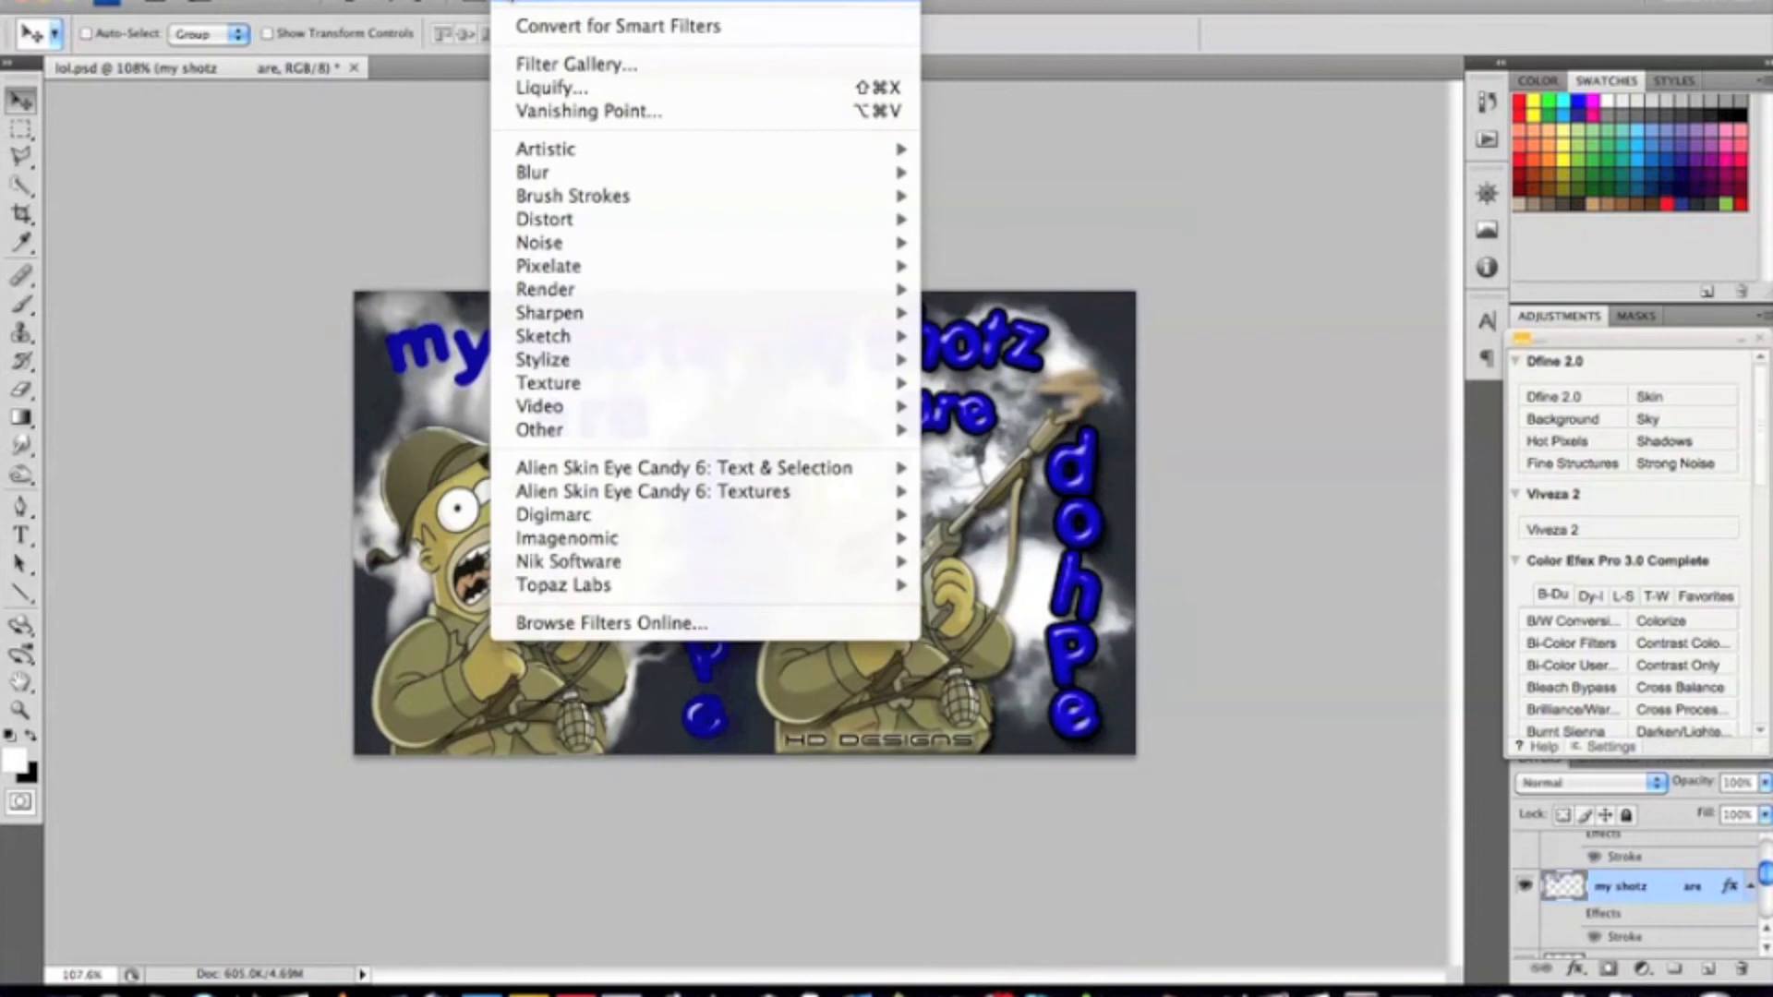
left_click(554, 4)
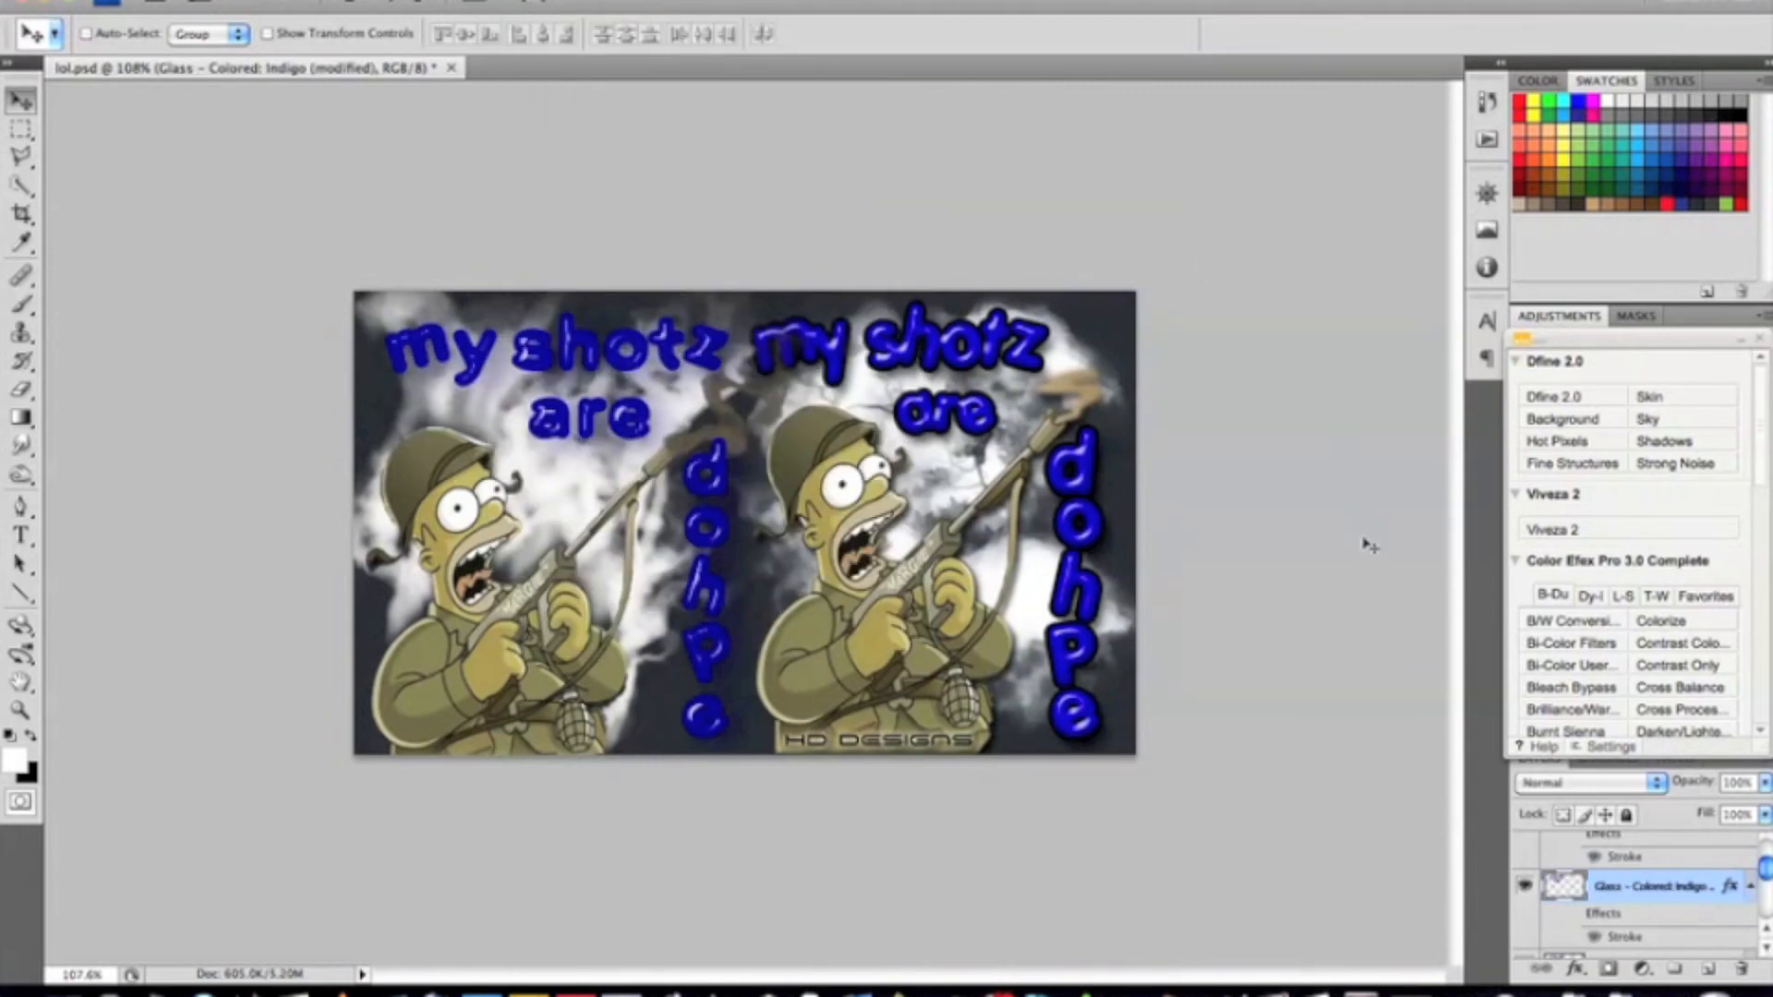
- Load the glass "my shotz are" lettering as a selection and add a new layer directly above the original lettering layer
left_click(1566, 889, "super")
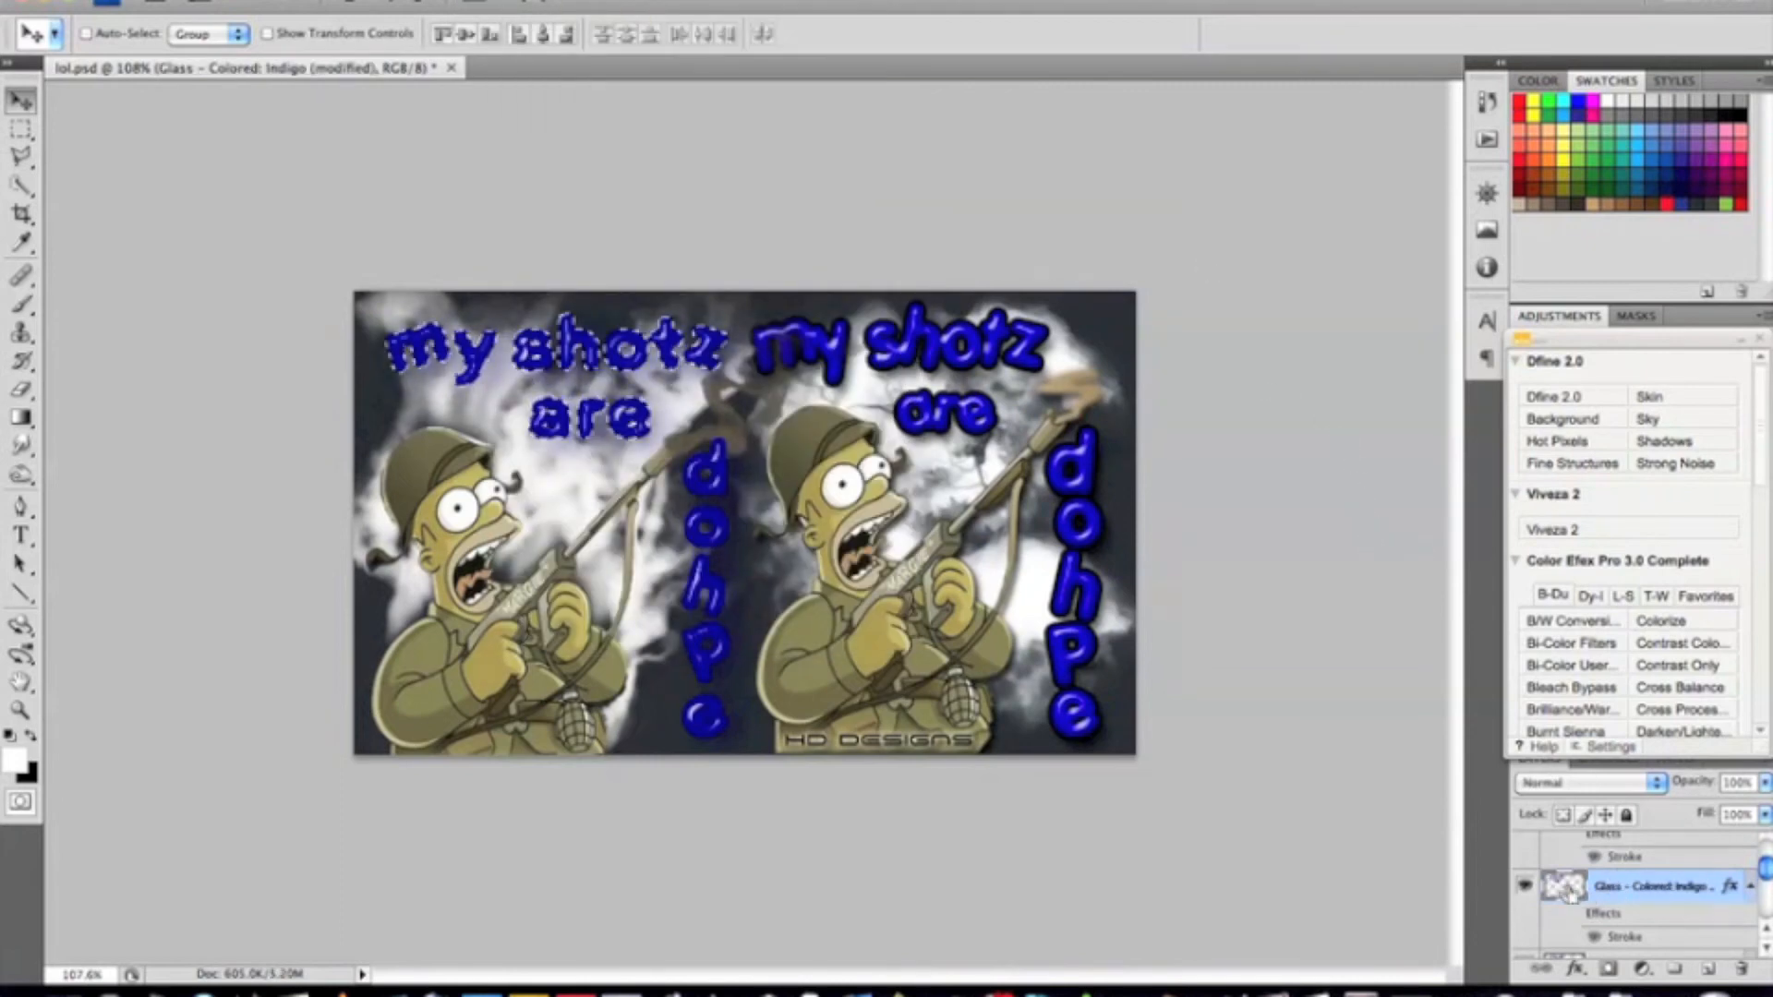
scroll(1643, 935, "down", 2)
left_click(1639, 902)
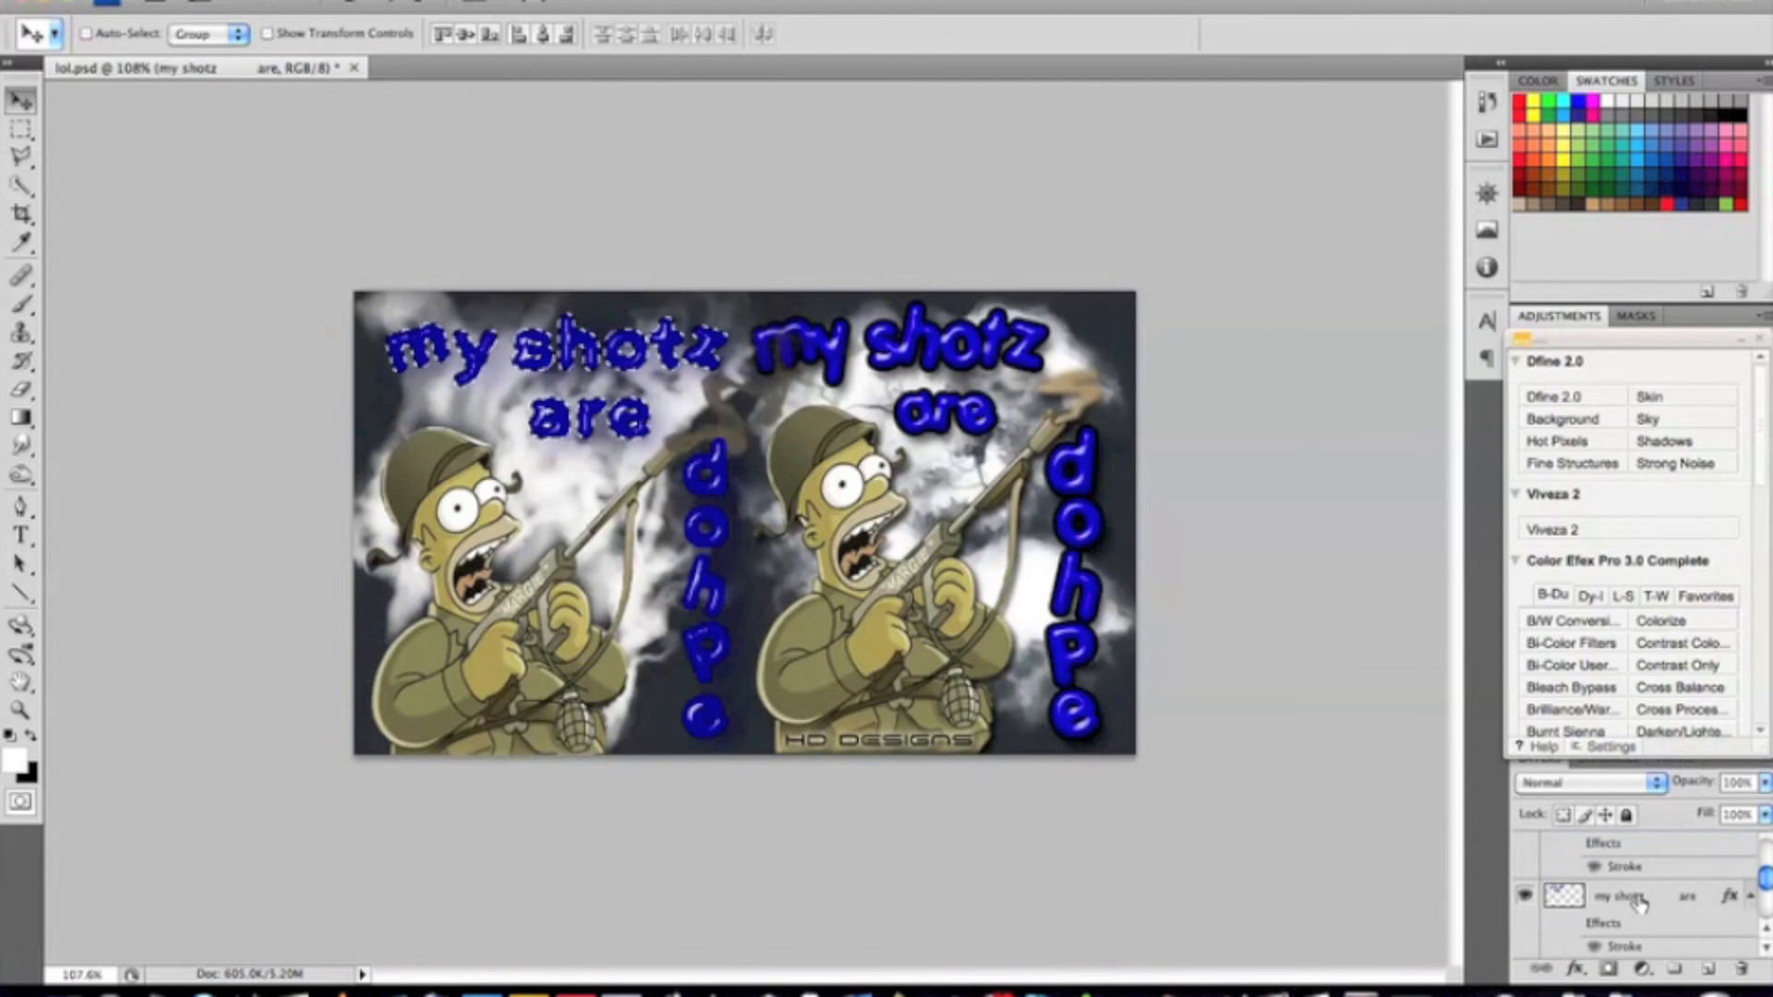
left_click(1708, 969)
- Expand the "my shotz are" lettering selection outward on the new layer
left_click(449, 2)
mouse_move(551, 259)
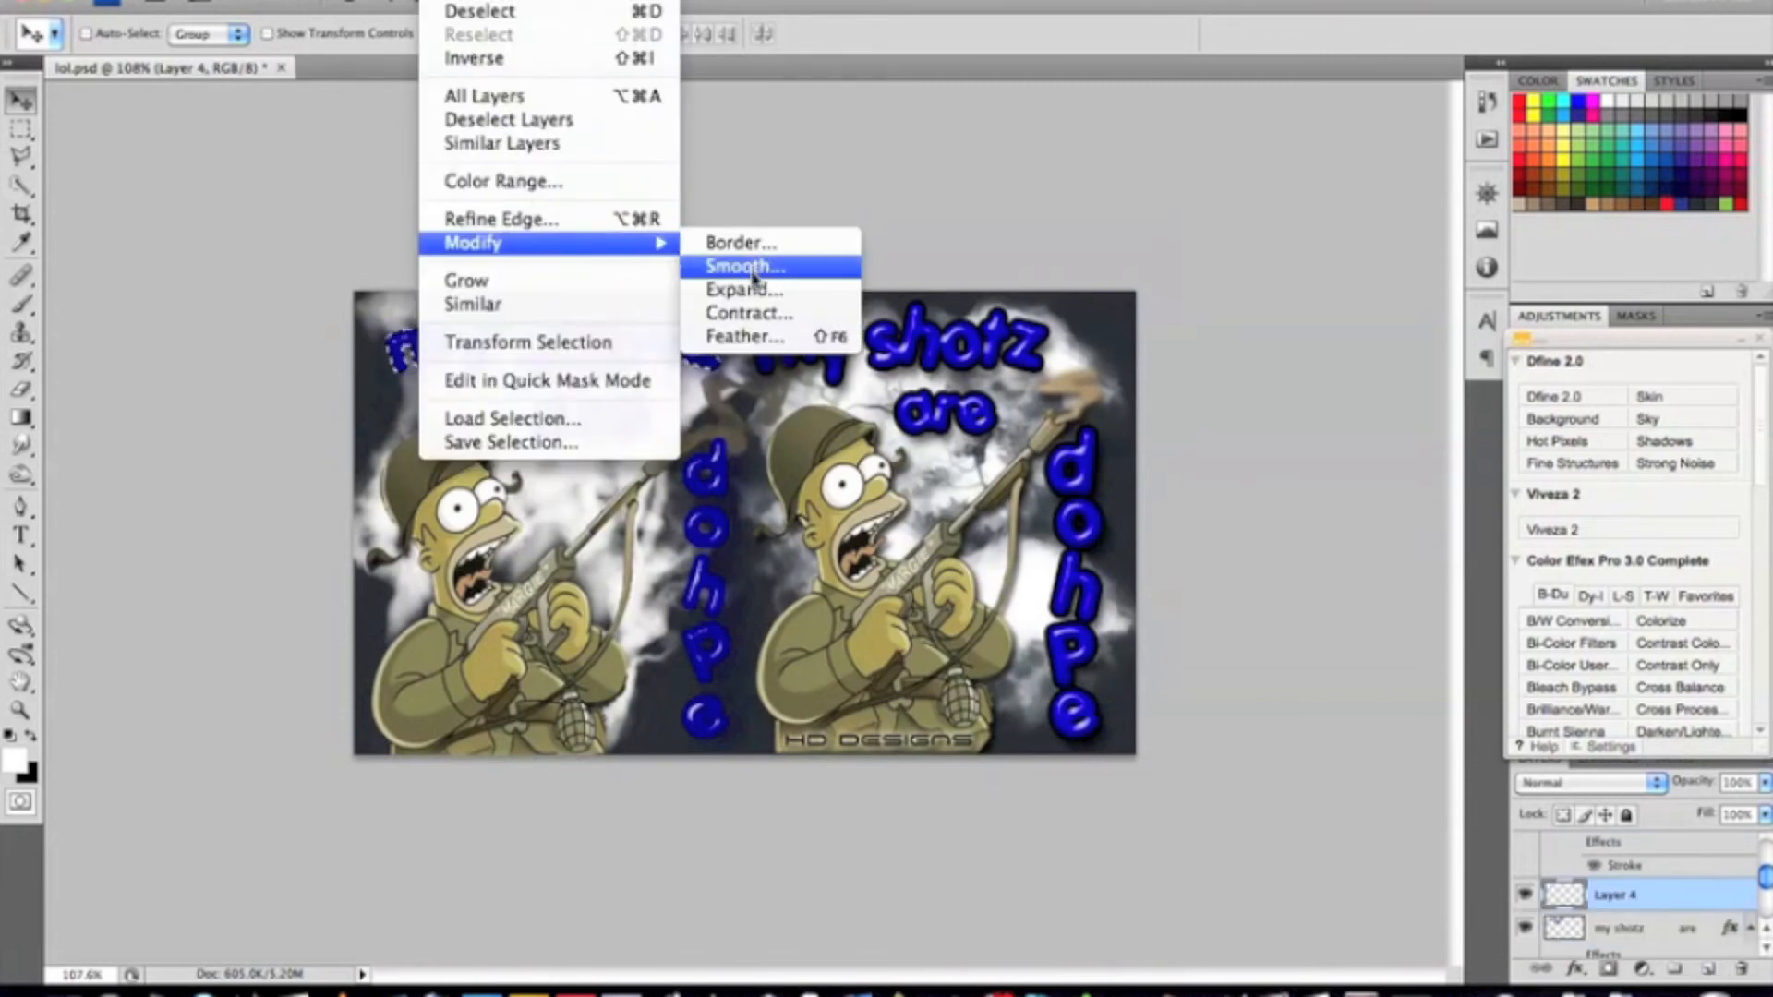
left_click(738, 289)
left_click(1000, 329)
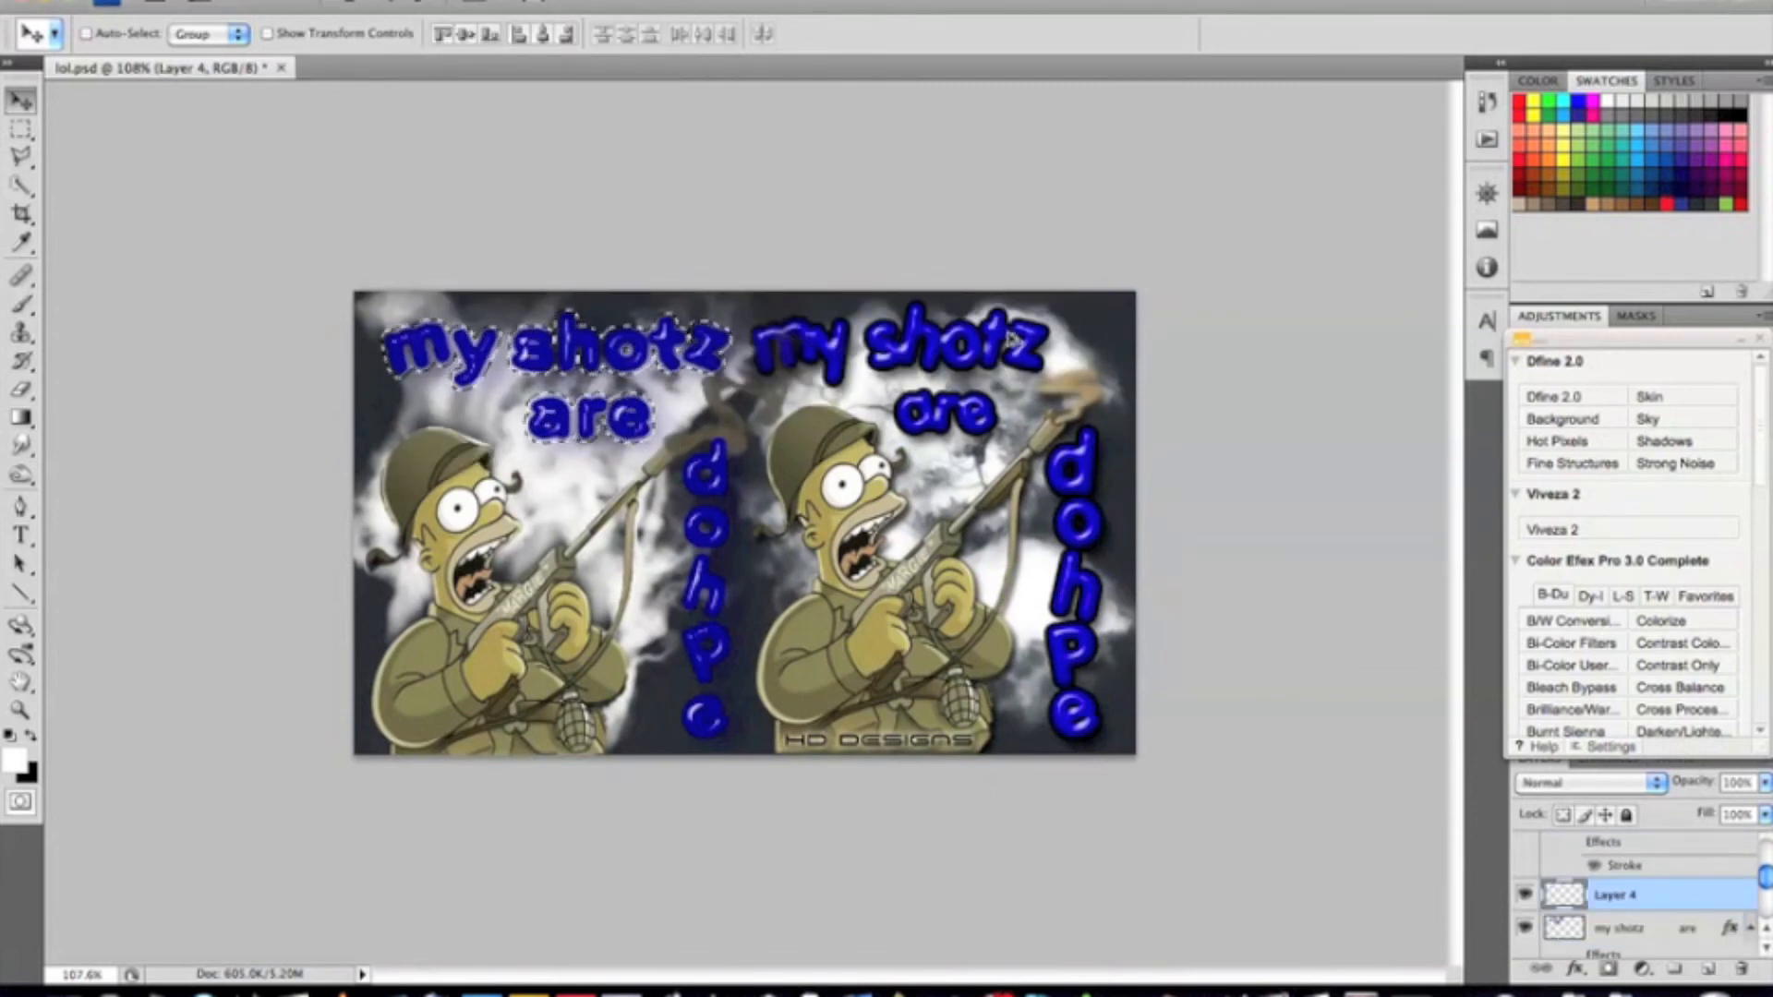
- Fill the expanded "my shotz are" selection with black on the new layer and deselect it
key("super+BackSpace")
key("super+d")
- Load the "dohpe" lettering as a selection and add a new layer directly above the glass "my shotz are" layer
scroll(1630, 910, "down", 4)
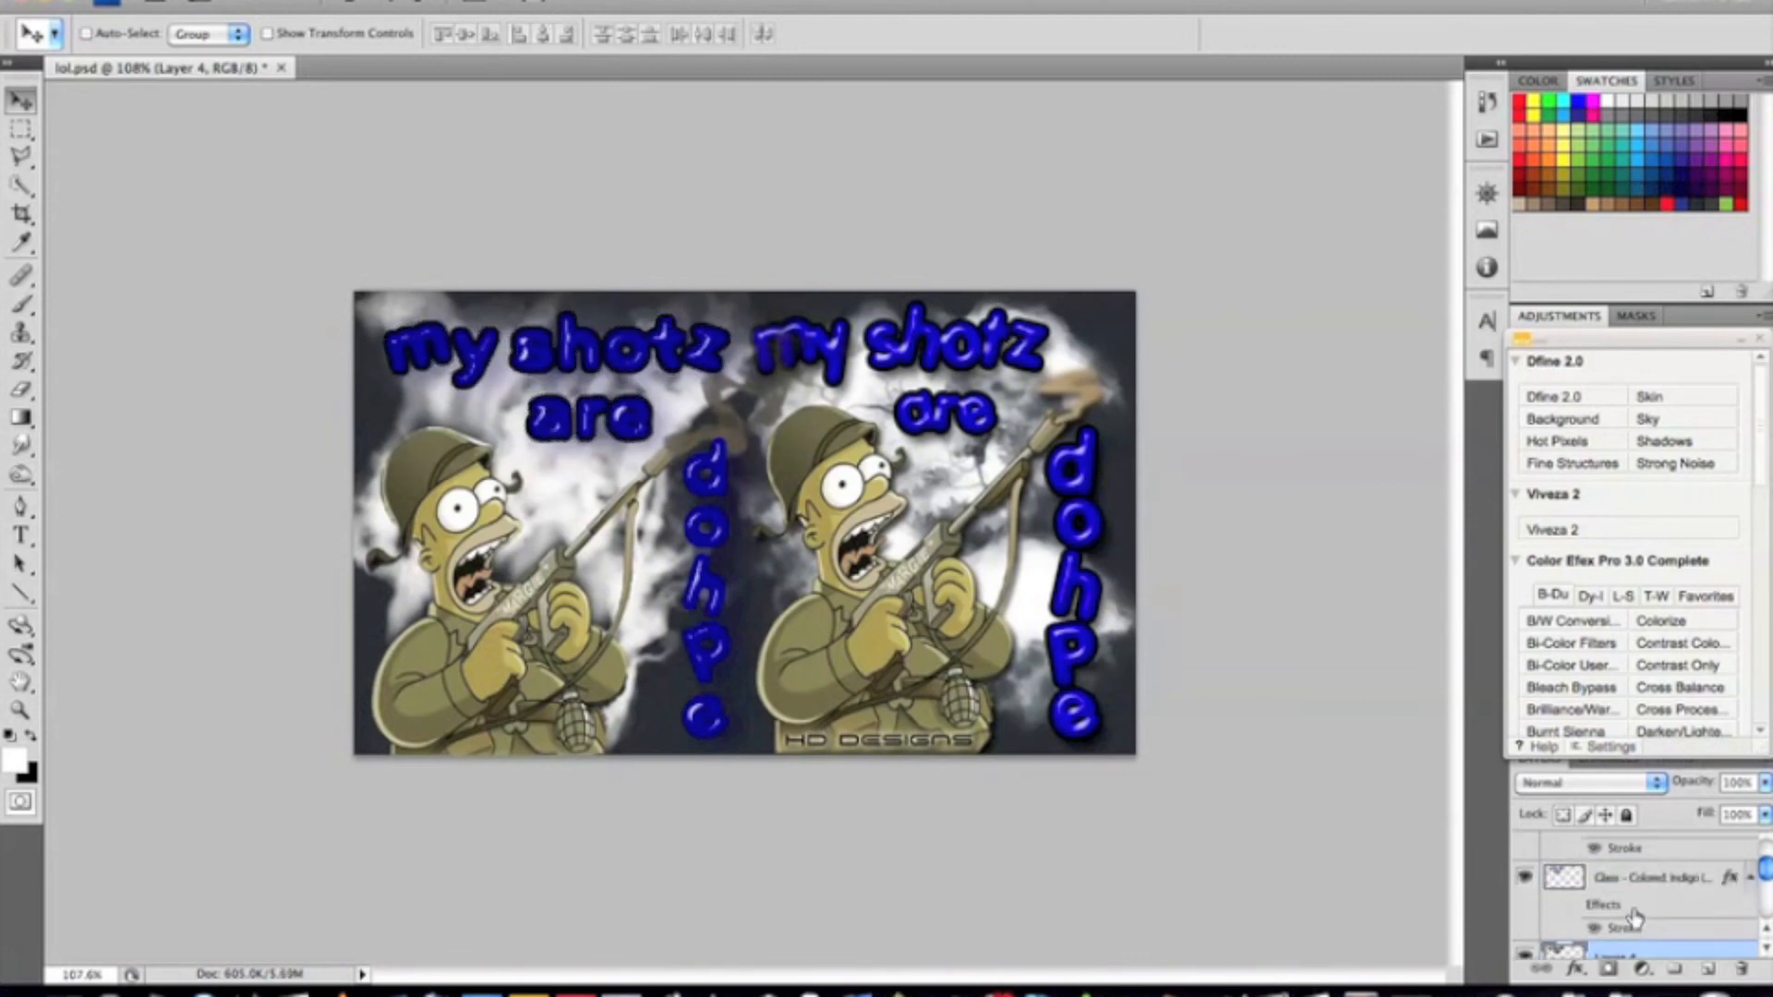
left_click(1573, 903)
left_click(1572, 903, "super")
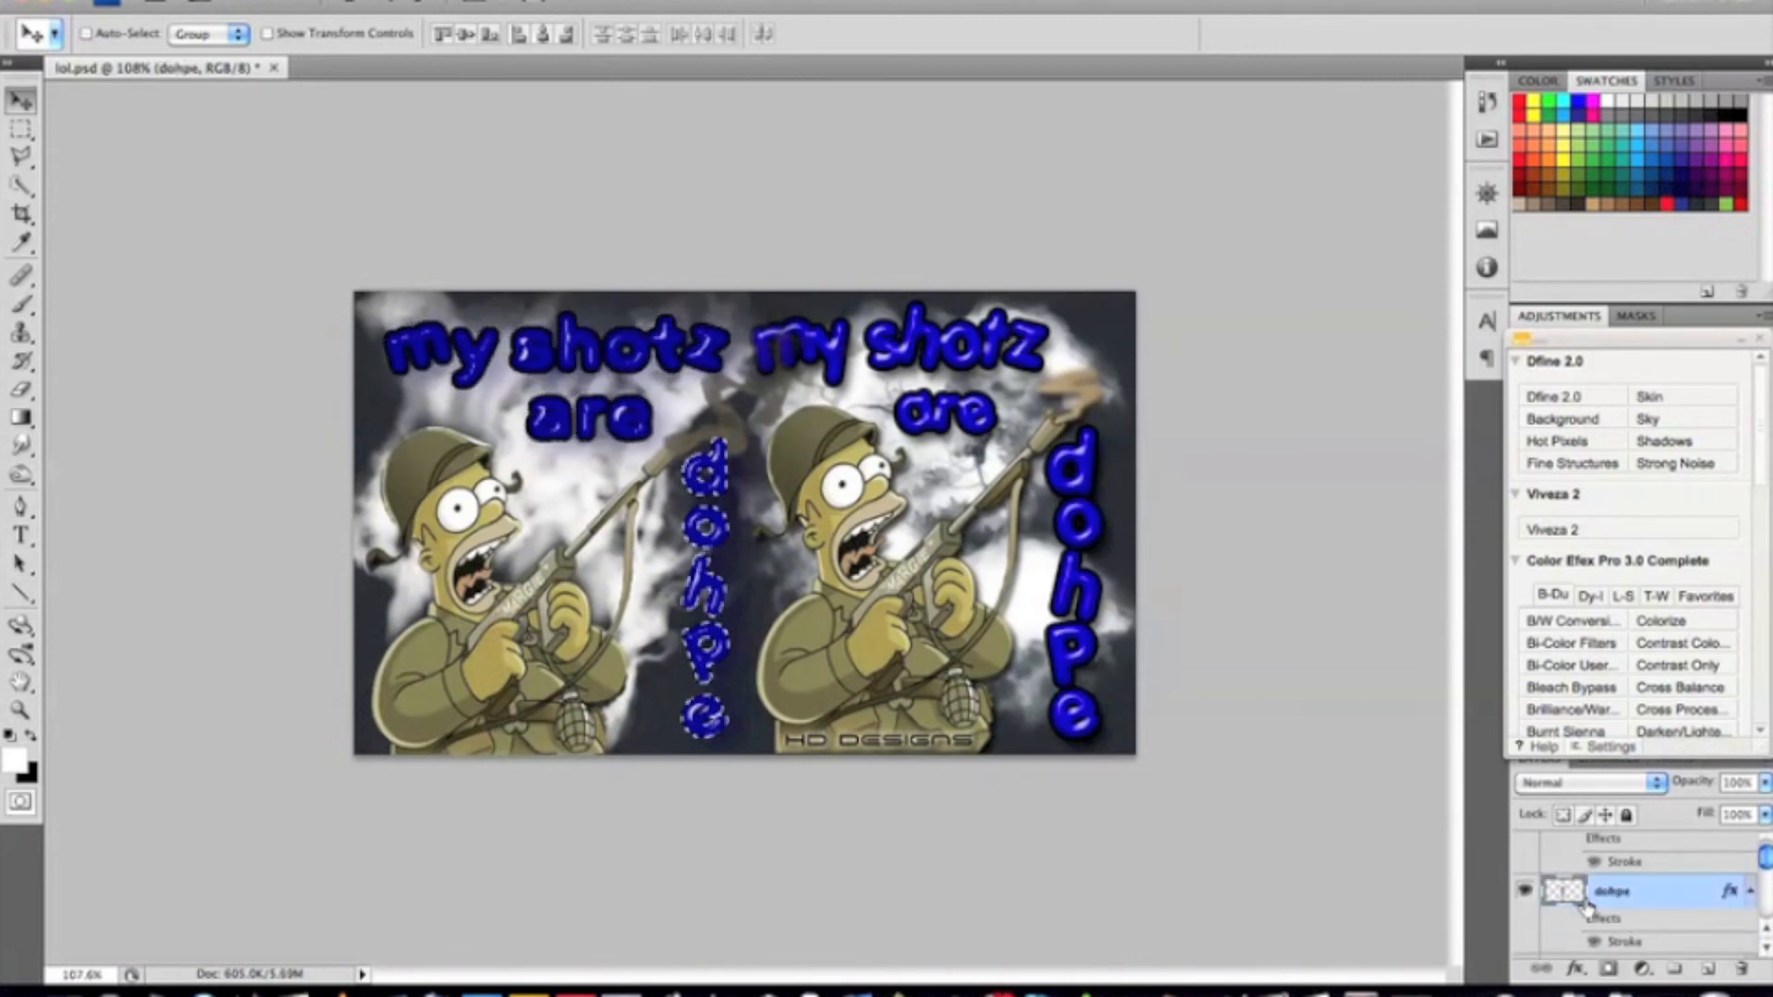
scroll(1570, 886, "down", 2)
left_click(1561, 875)
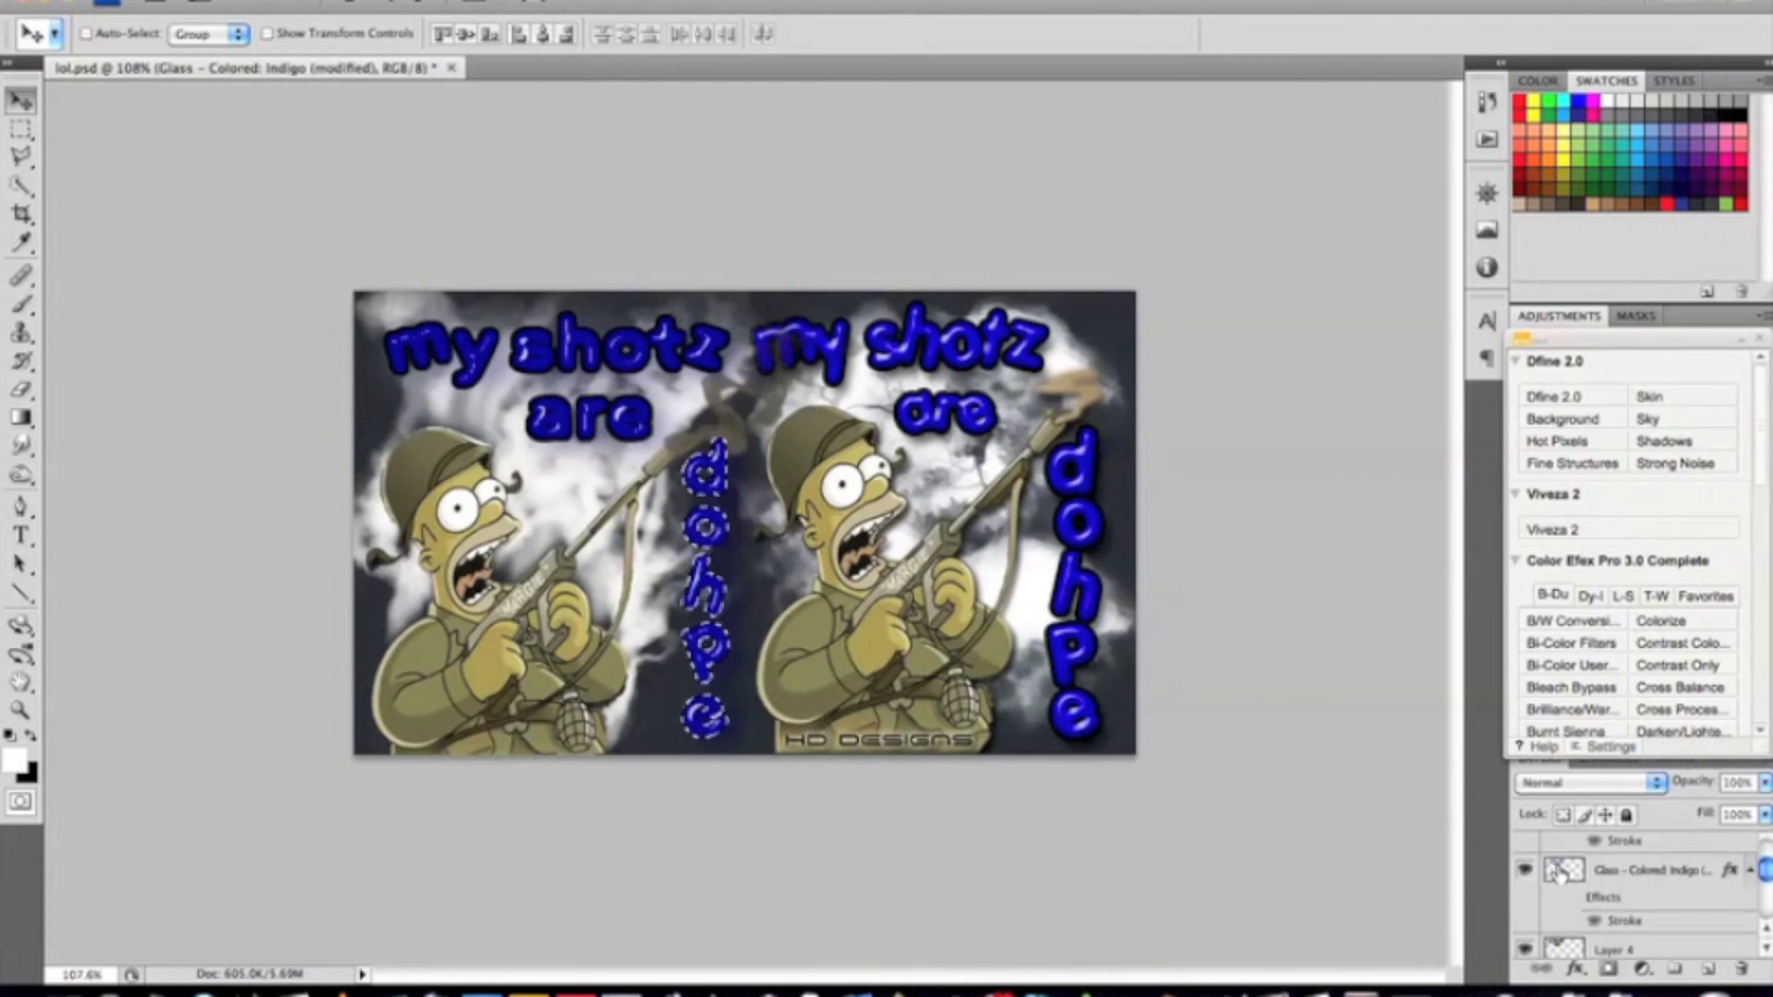
left_click(1713, 970)
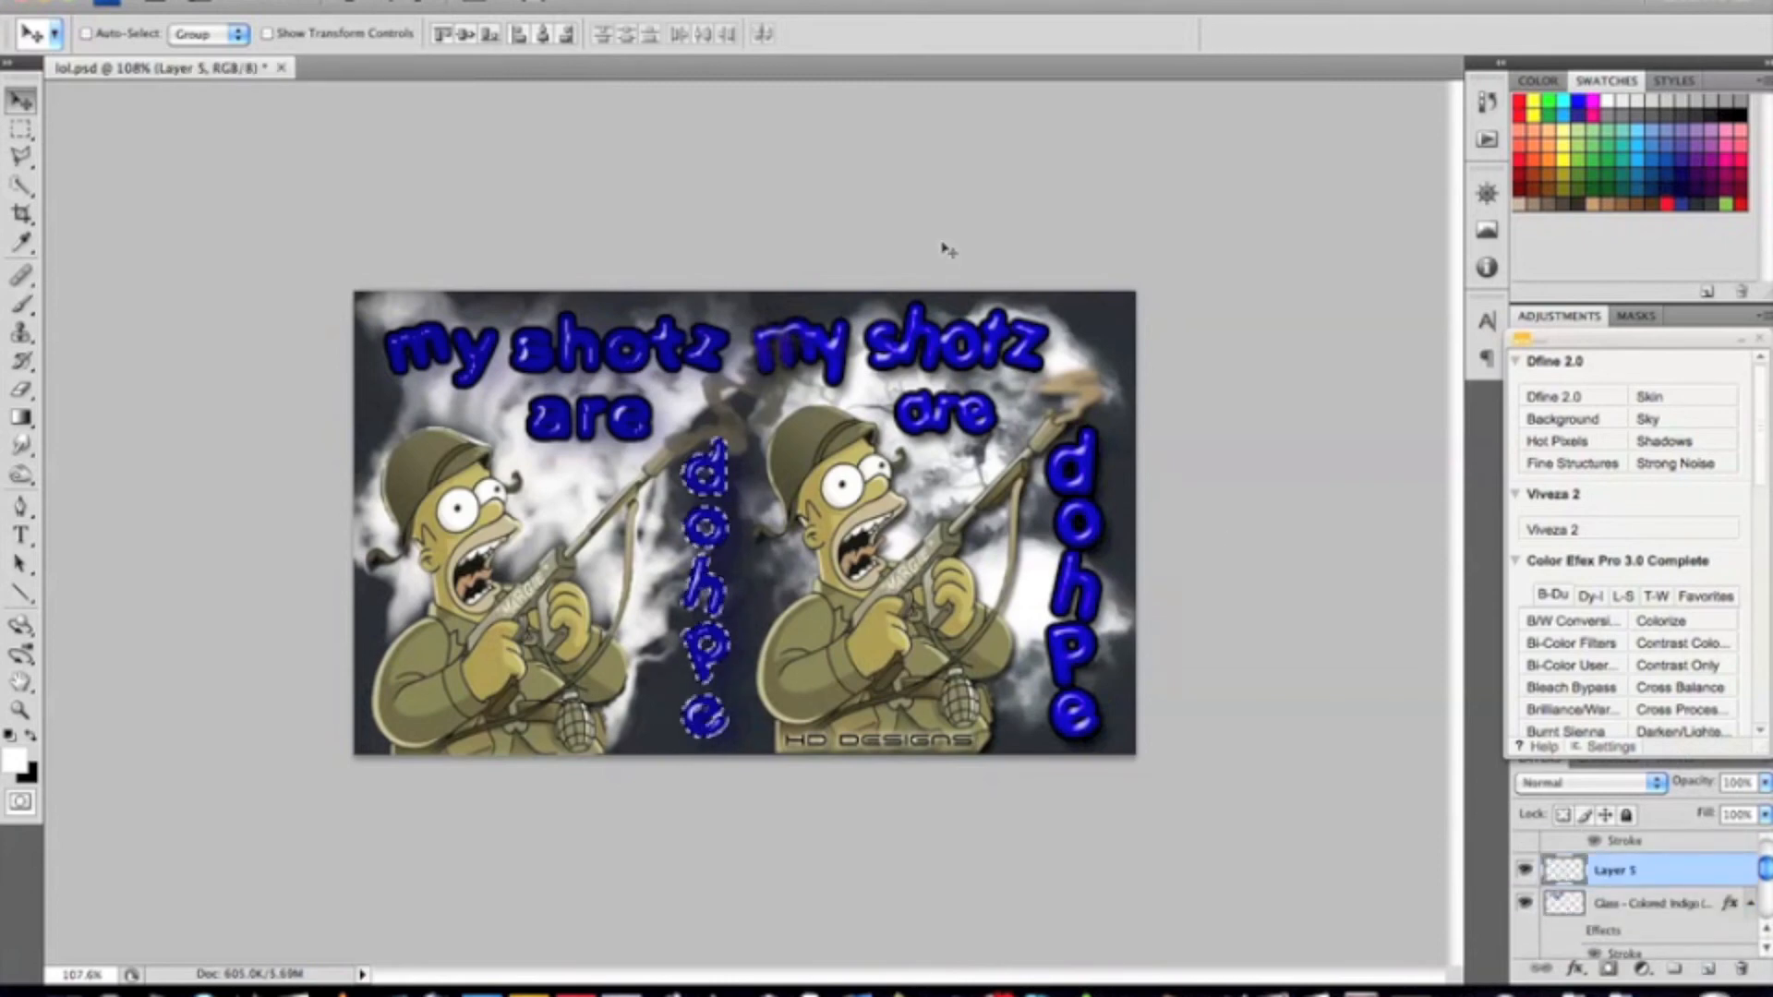
- Expand the "dohpe" selection by 3 pixels, fill it with black on the new layer and deselect it
left_click(448, 2)
mouse_move(649, 247)
left_click(724, 292)
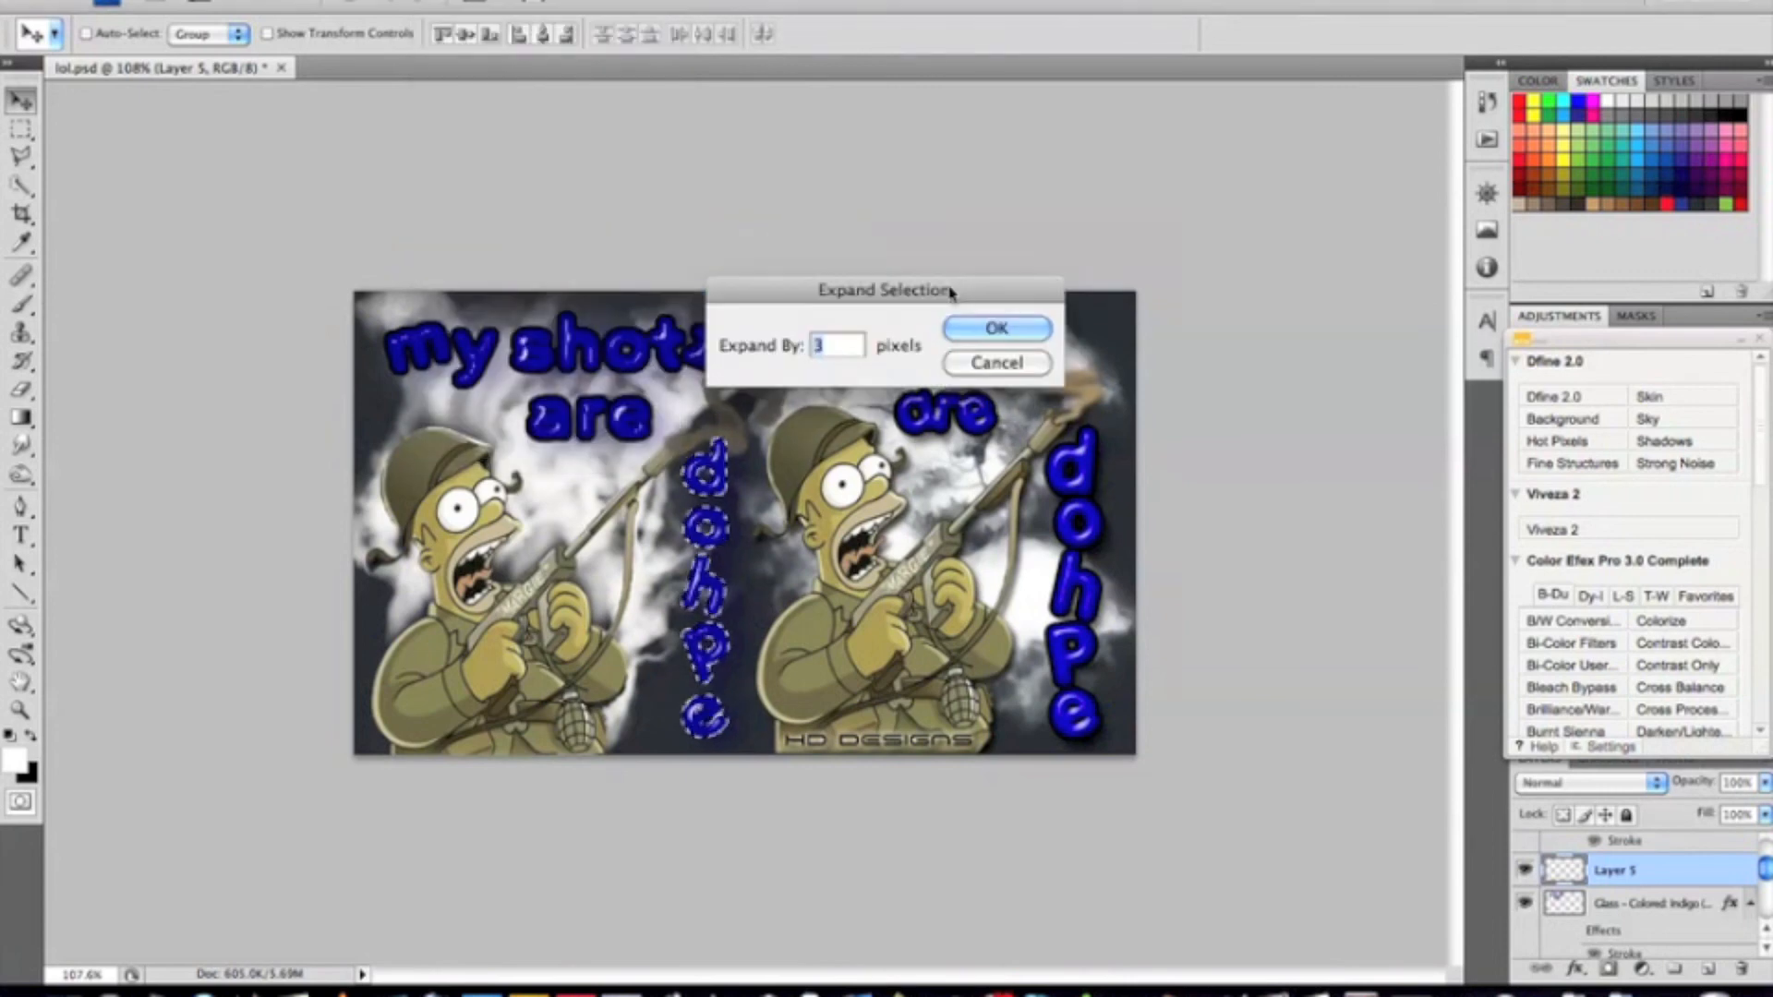
left_click(995, 328)
key("ctrl+d")
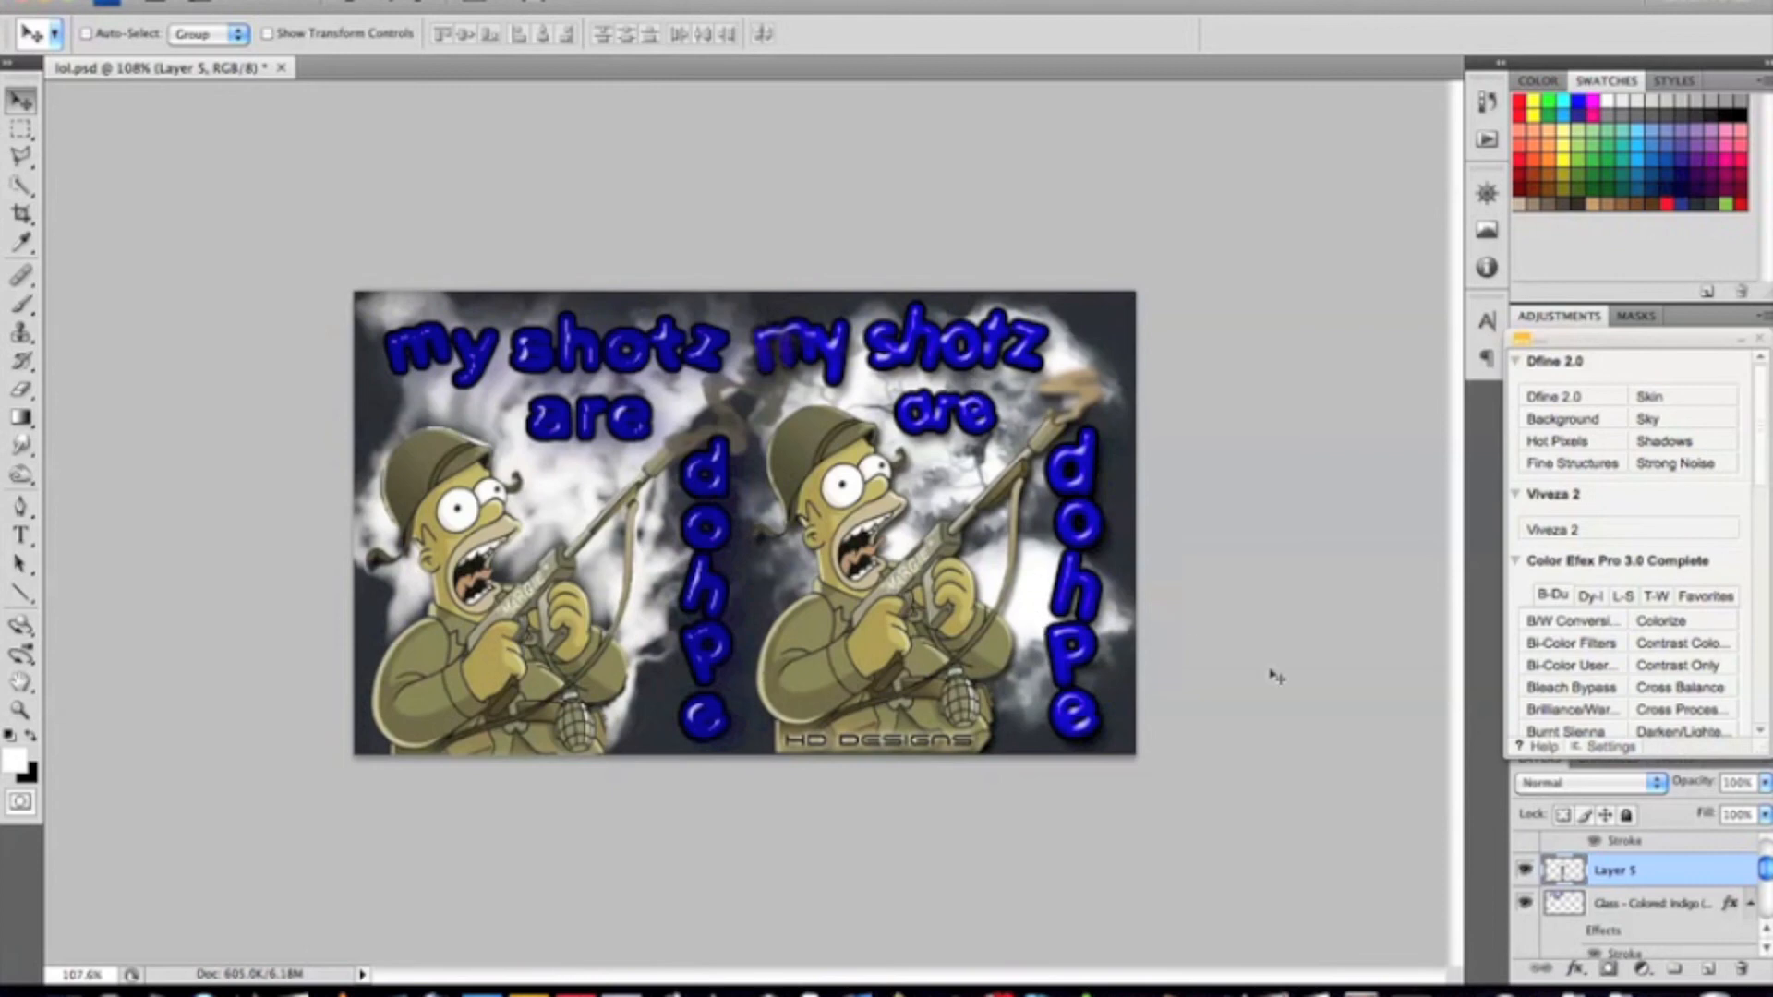
- Brighten the glass "my shotz are" layer with Levels by lowering the white input level to about 230
key("alt+bracketleft")
key("ctrl+l")
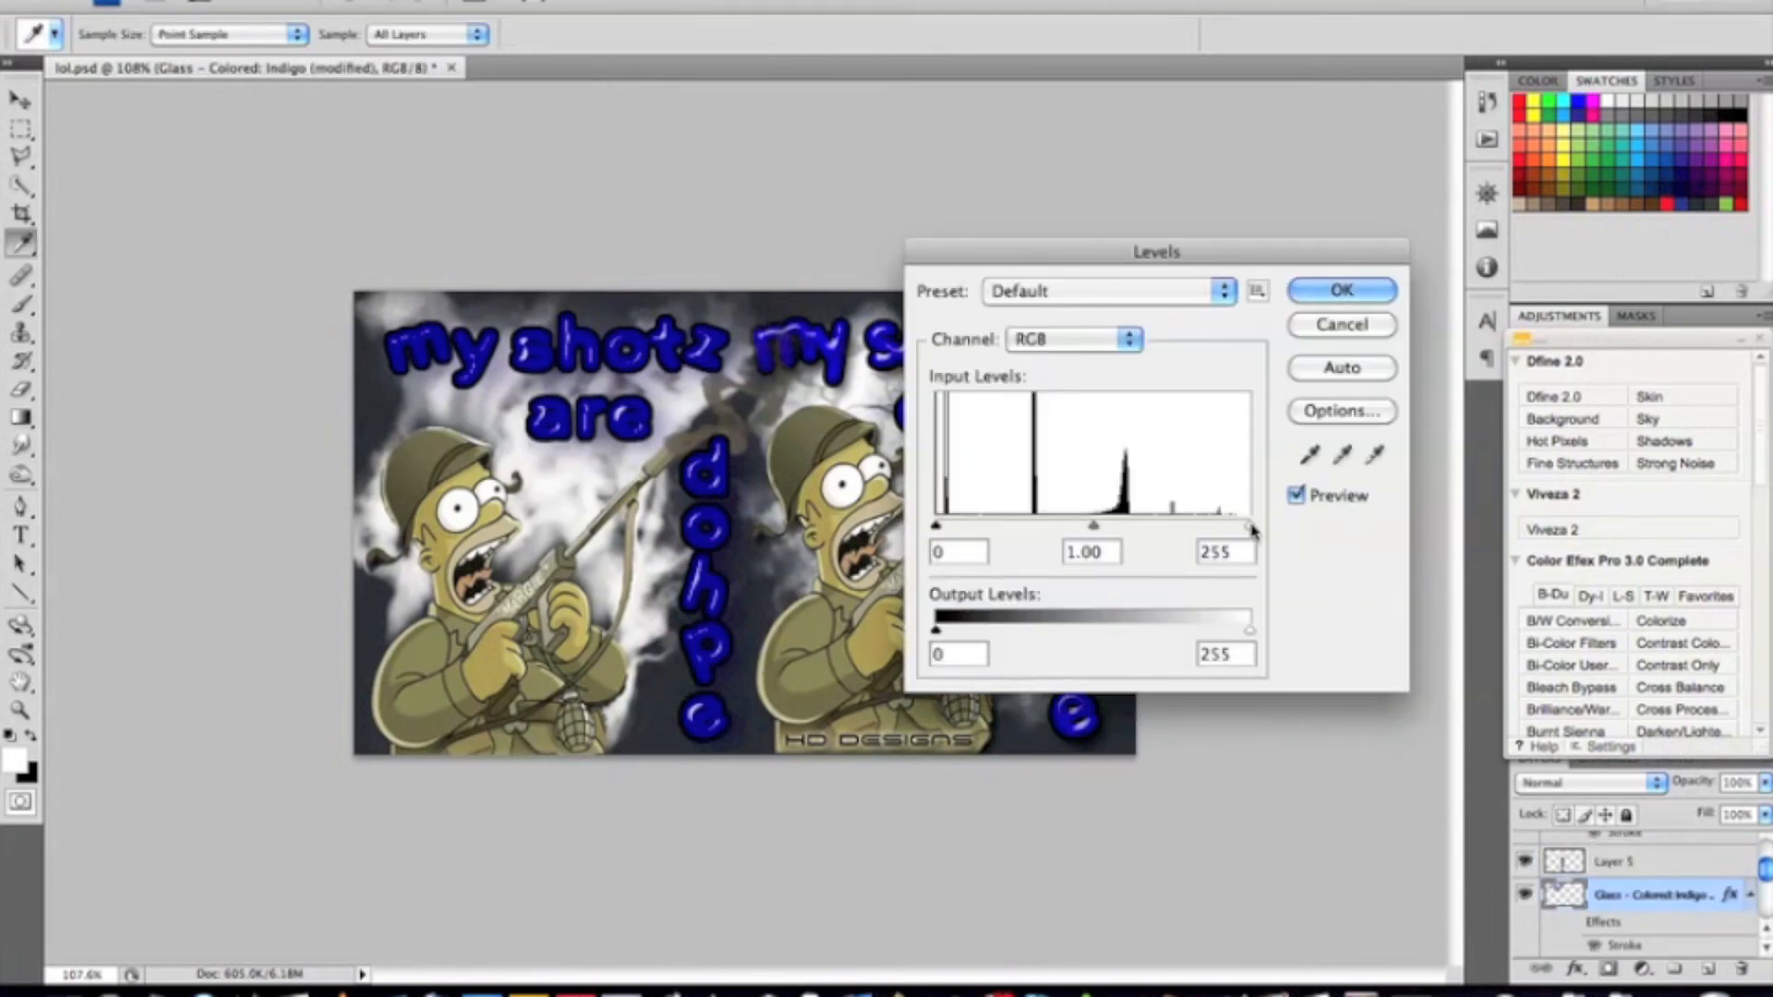
left_click_drag(1251, 526, 1099, 524)
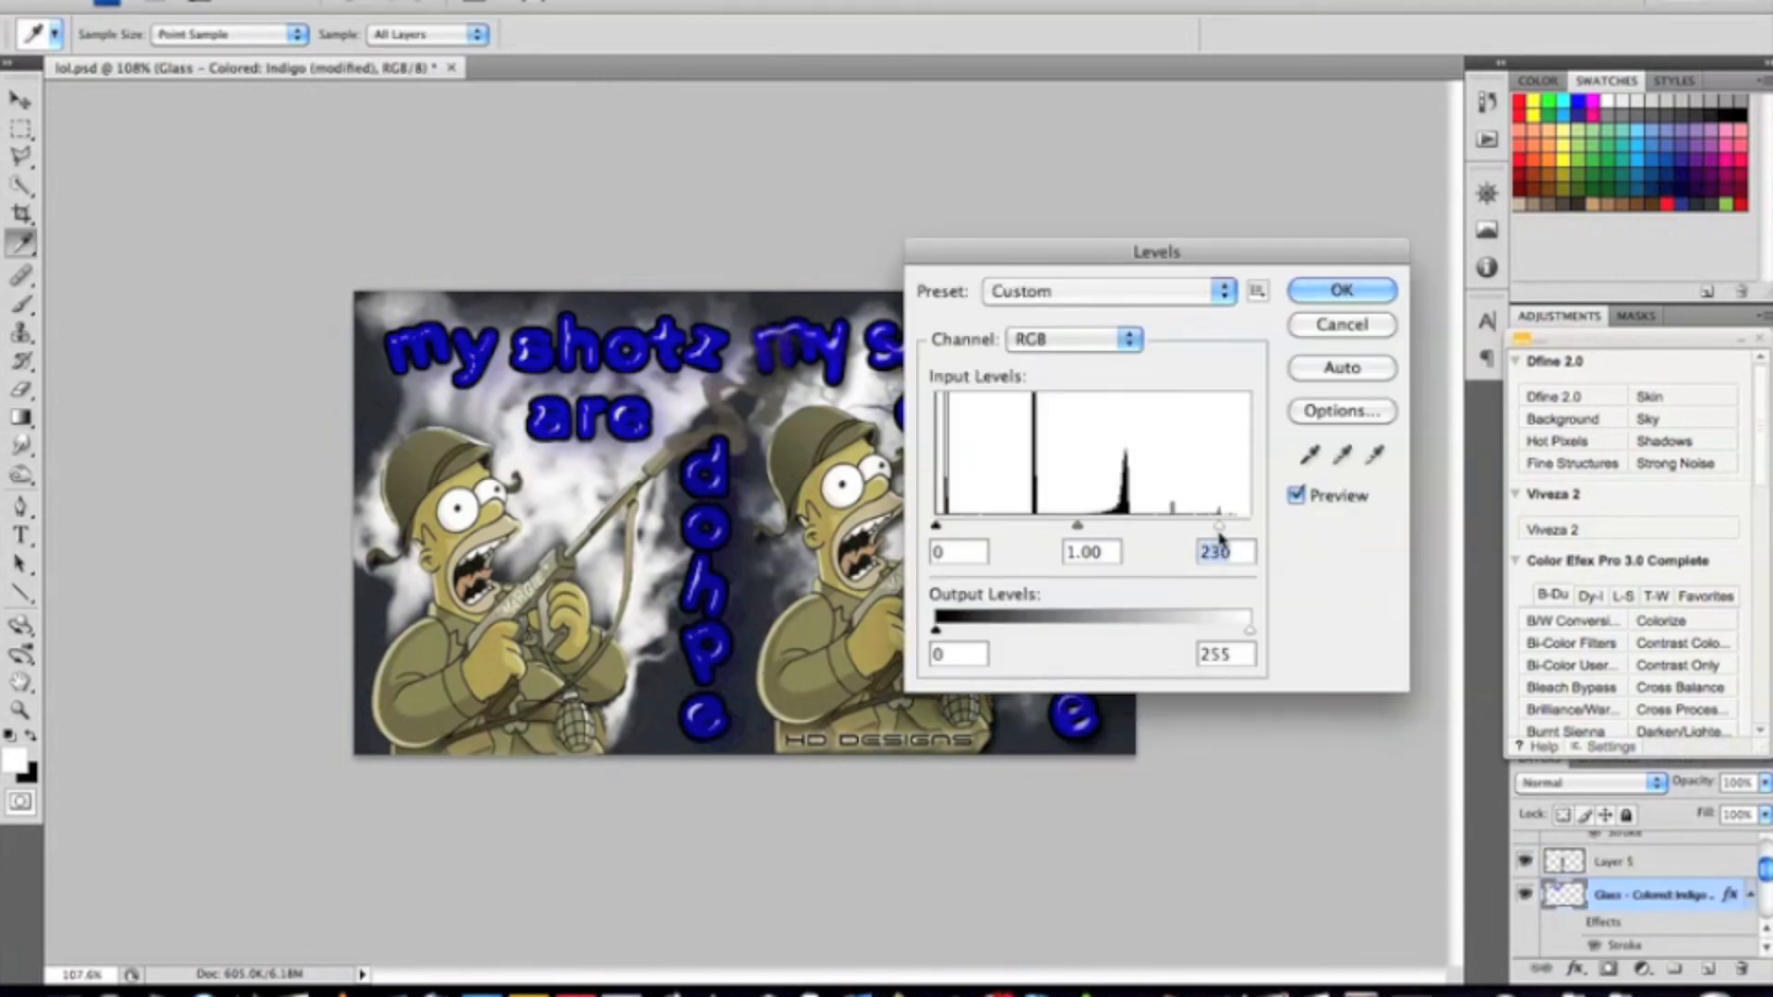
left_click(1374, 290)
- Try brightening the original "my shotz are" layer with Levels by lowering its white input level
scroll(1625, 886, "down", 3)
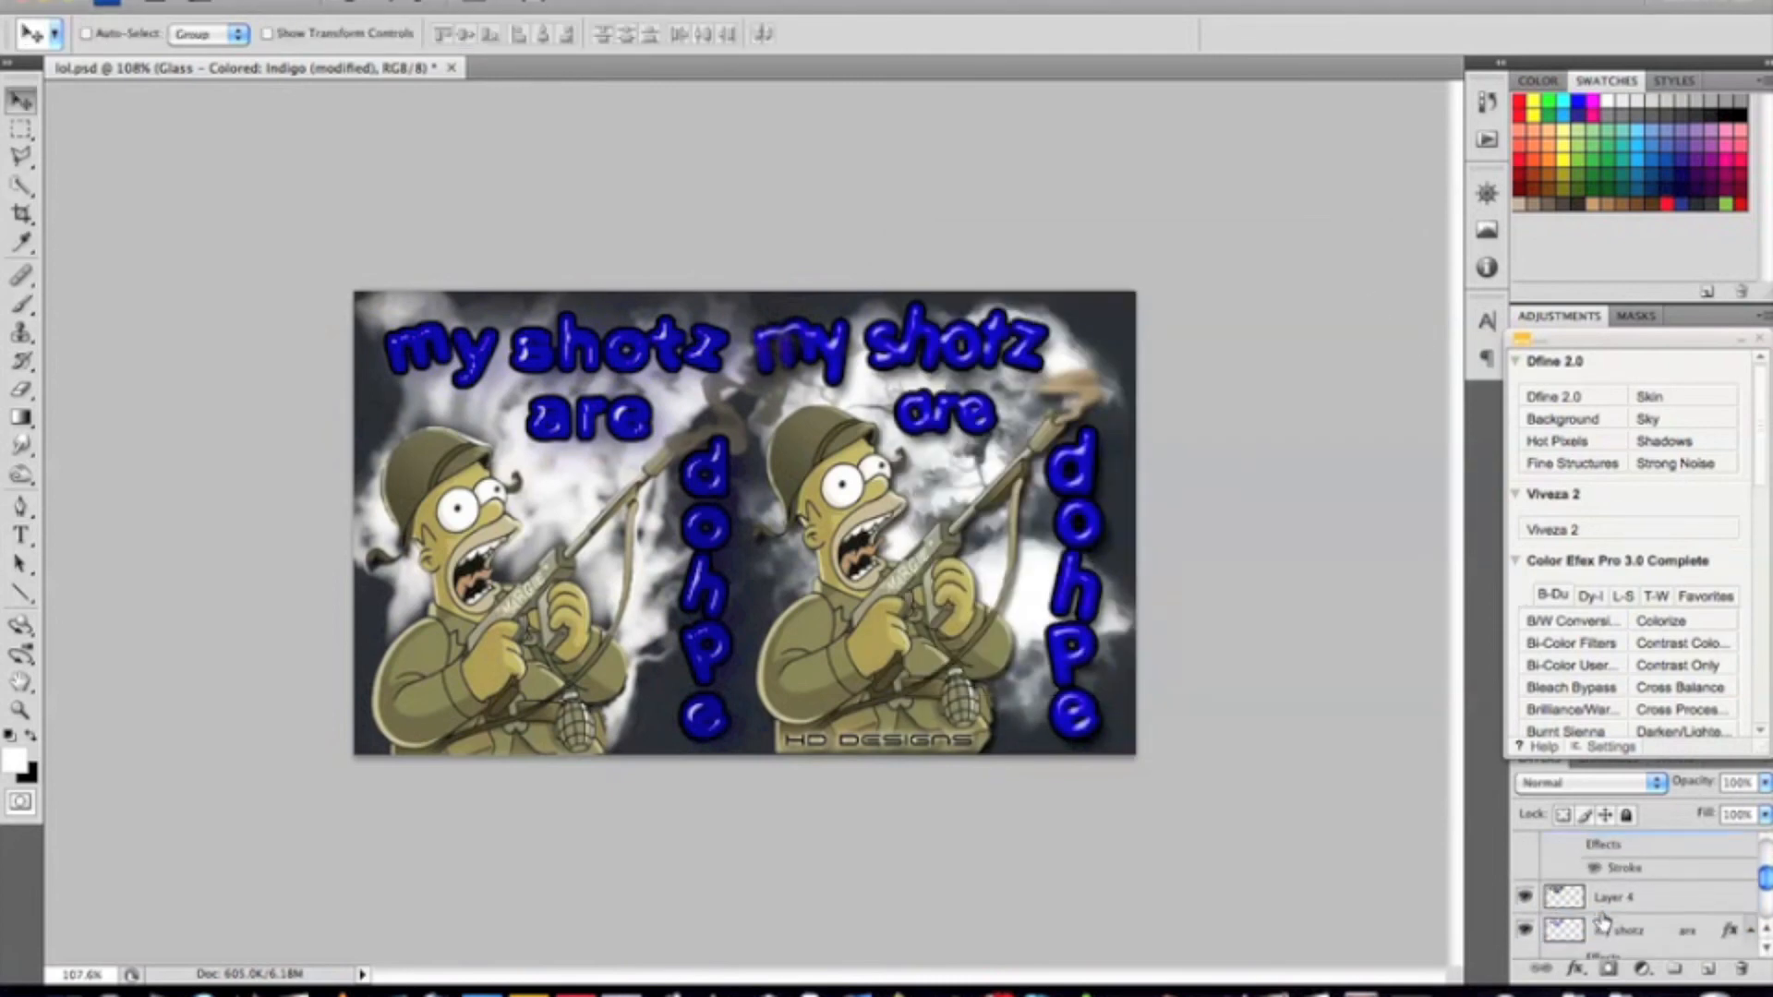
left_click(1562, 897)
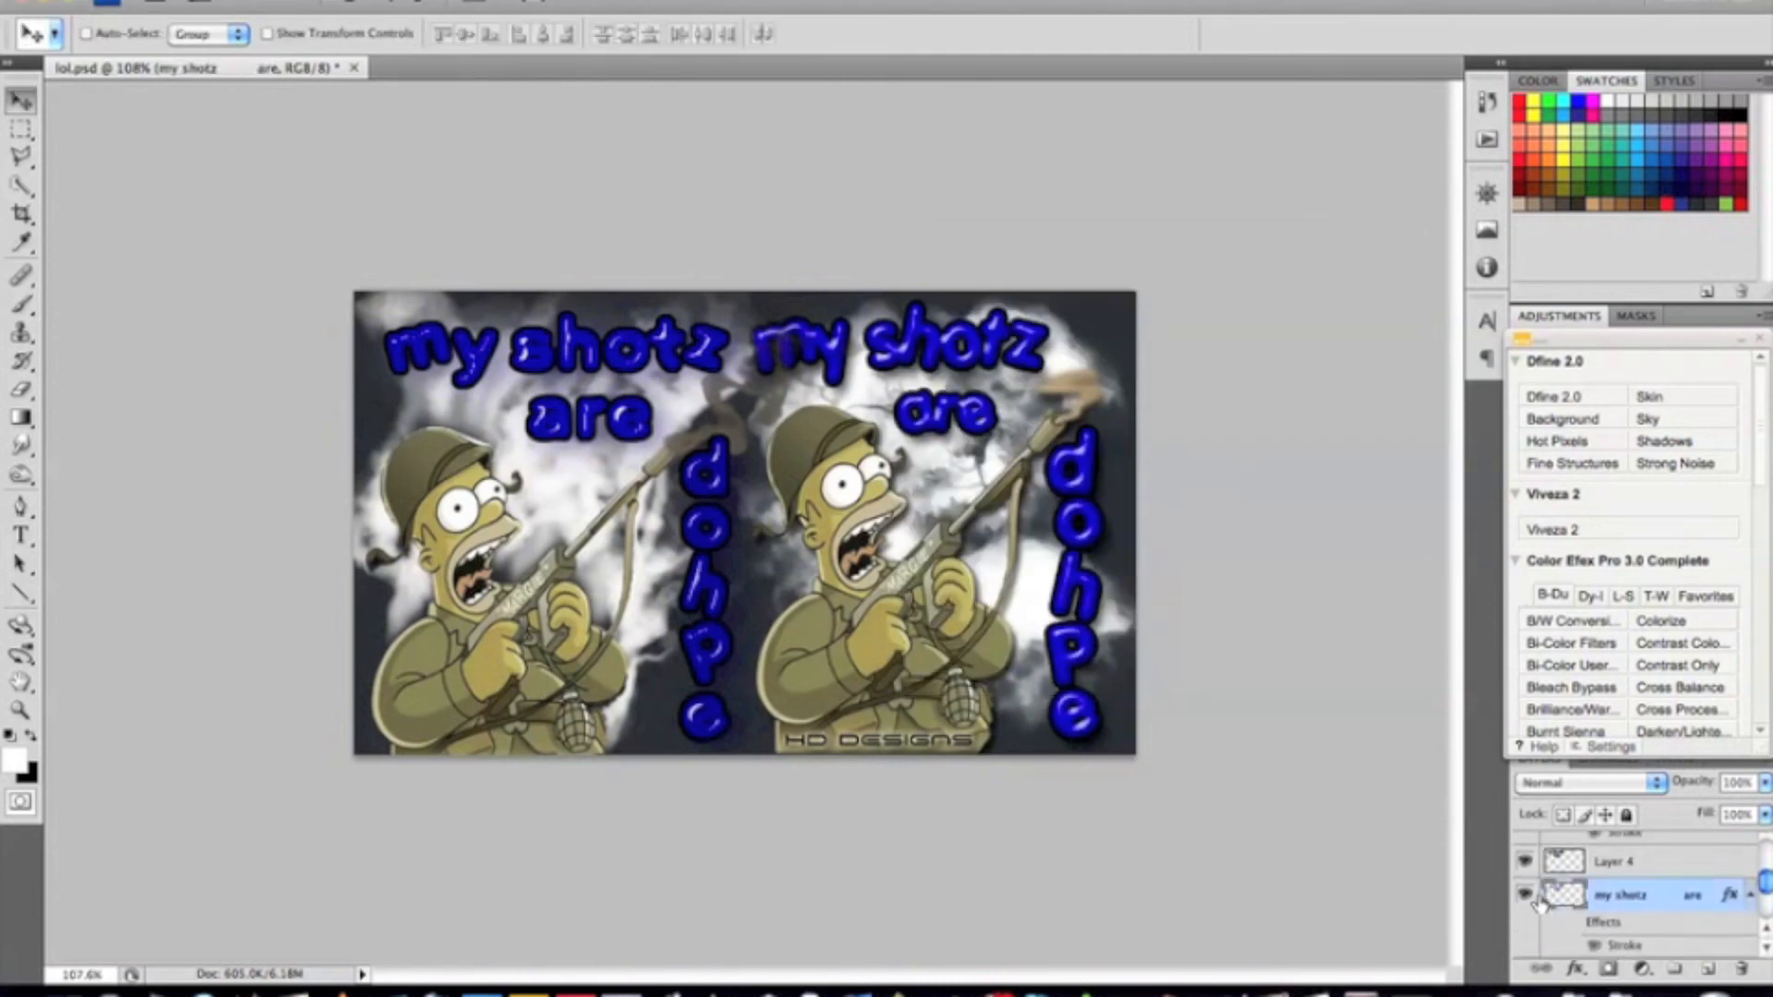
key("super+l")
left_click_drag(1251, 531, 1183, 527)
left_click_drag(1350, 511, 1350, 510)
left_click(1383, 333)
- Adjust Levels on the original "dohpe" layer by lowering its white input level
scroll(1608, 887, "down", 4)
scroll(1610, 920, "up", 4)
scroll(1609, 921, "up", 1)
scroll(1558, 891, "down", 5)
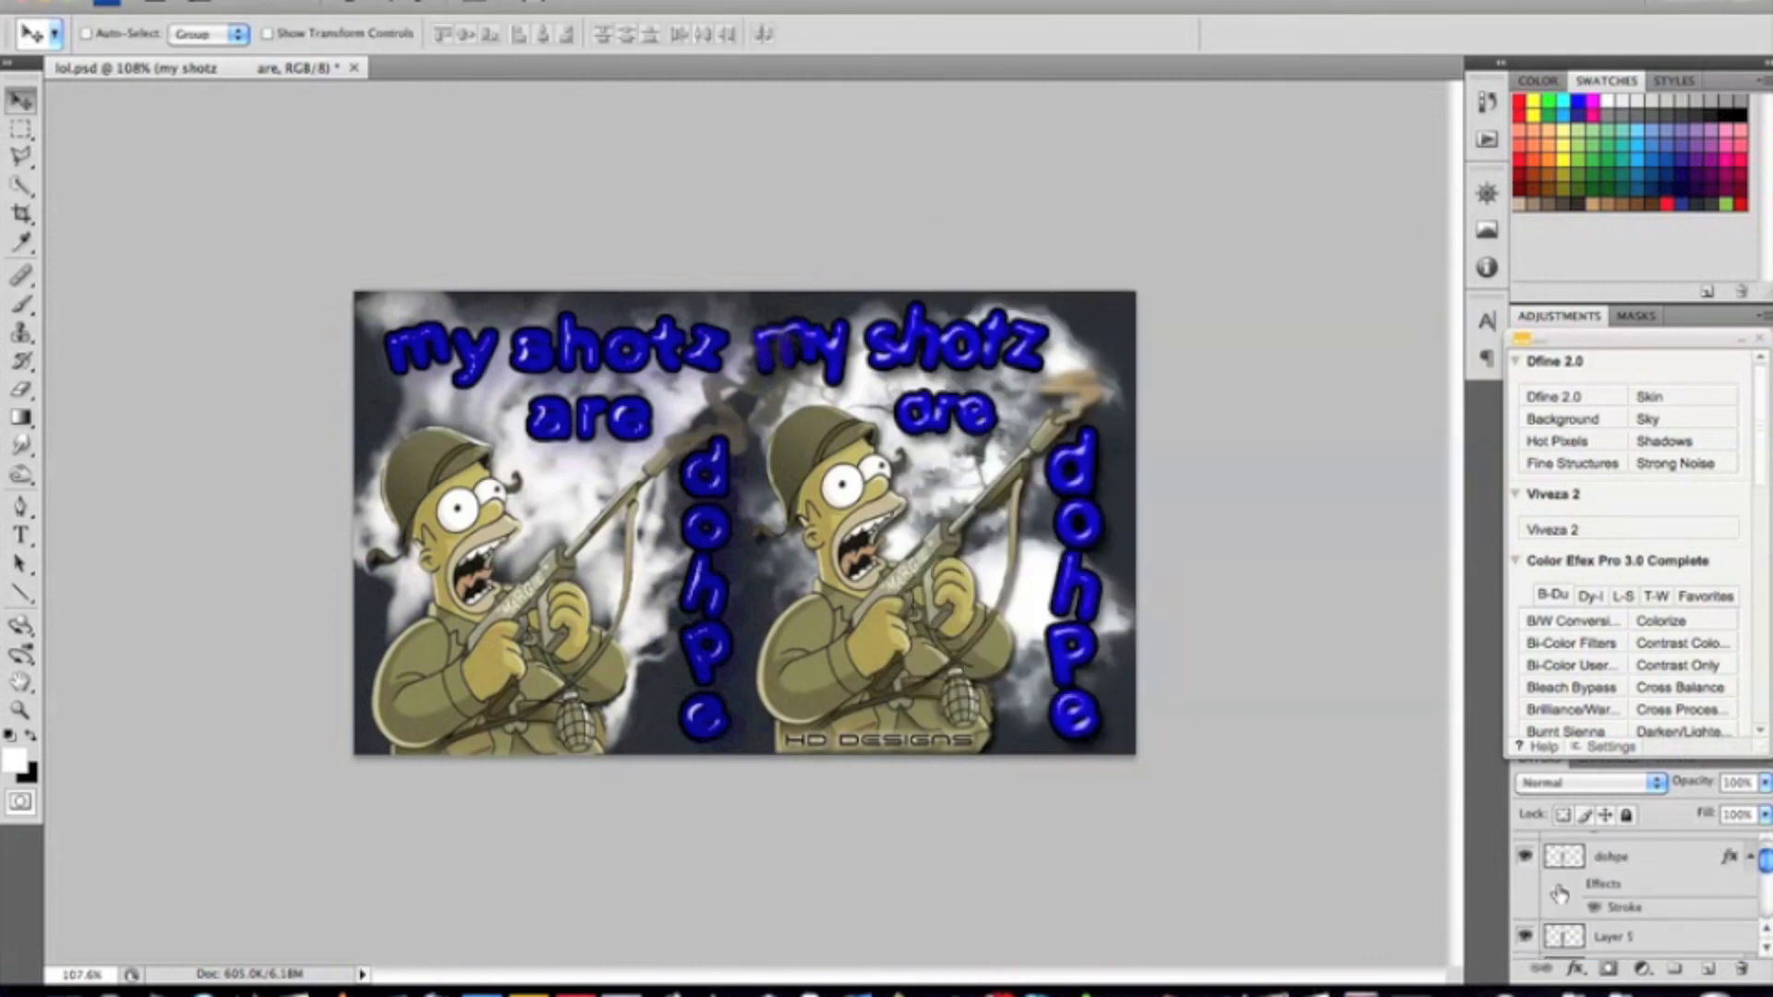
left_click(1558, 891)
key("super+l")
left_click_drag(1253, 528, 1154, 528)
left_click_drag(974, 527, 877, 527)
left_click(1342, 290)
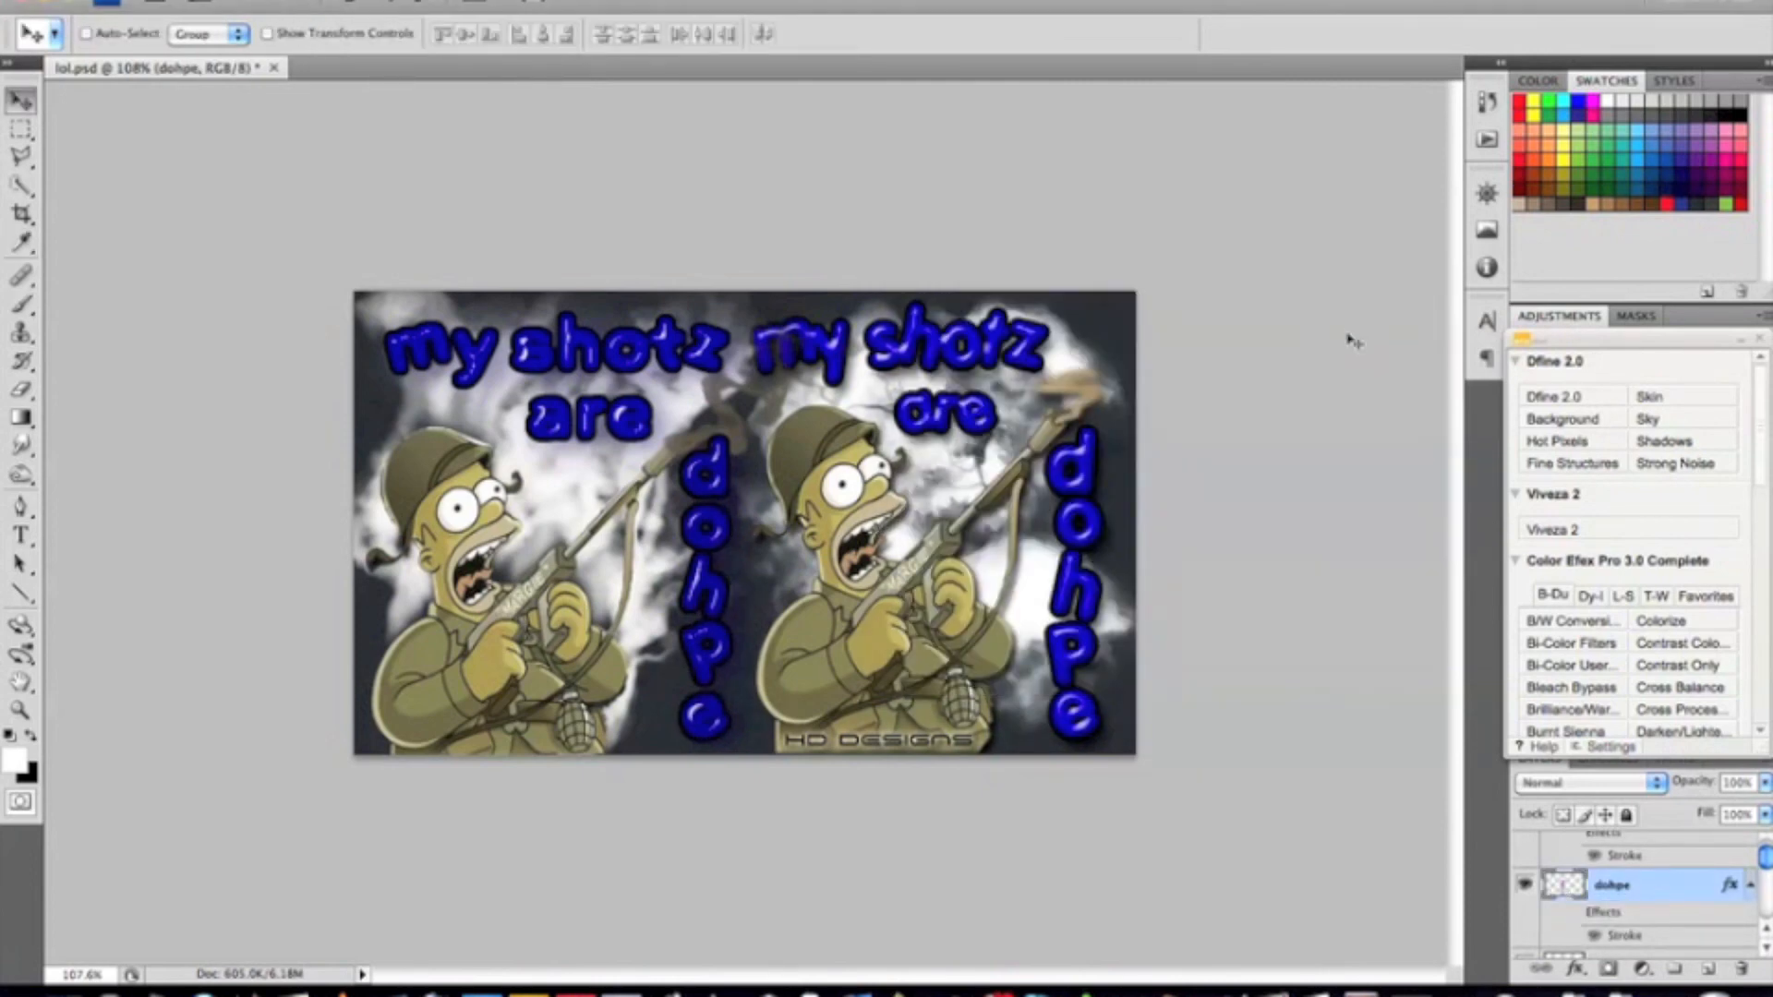
- Apply a Levels adjustment to the glass "dohpe" layer
scroll(1616, 934, "up", 1)
left_click(1595, 846)
key("super+l")
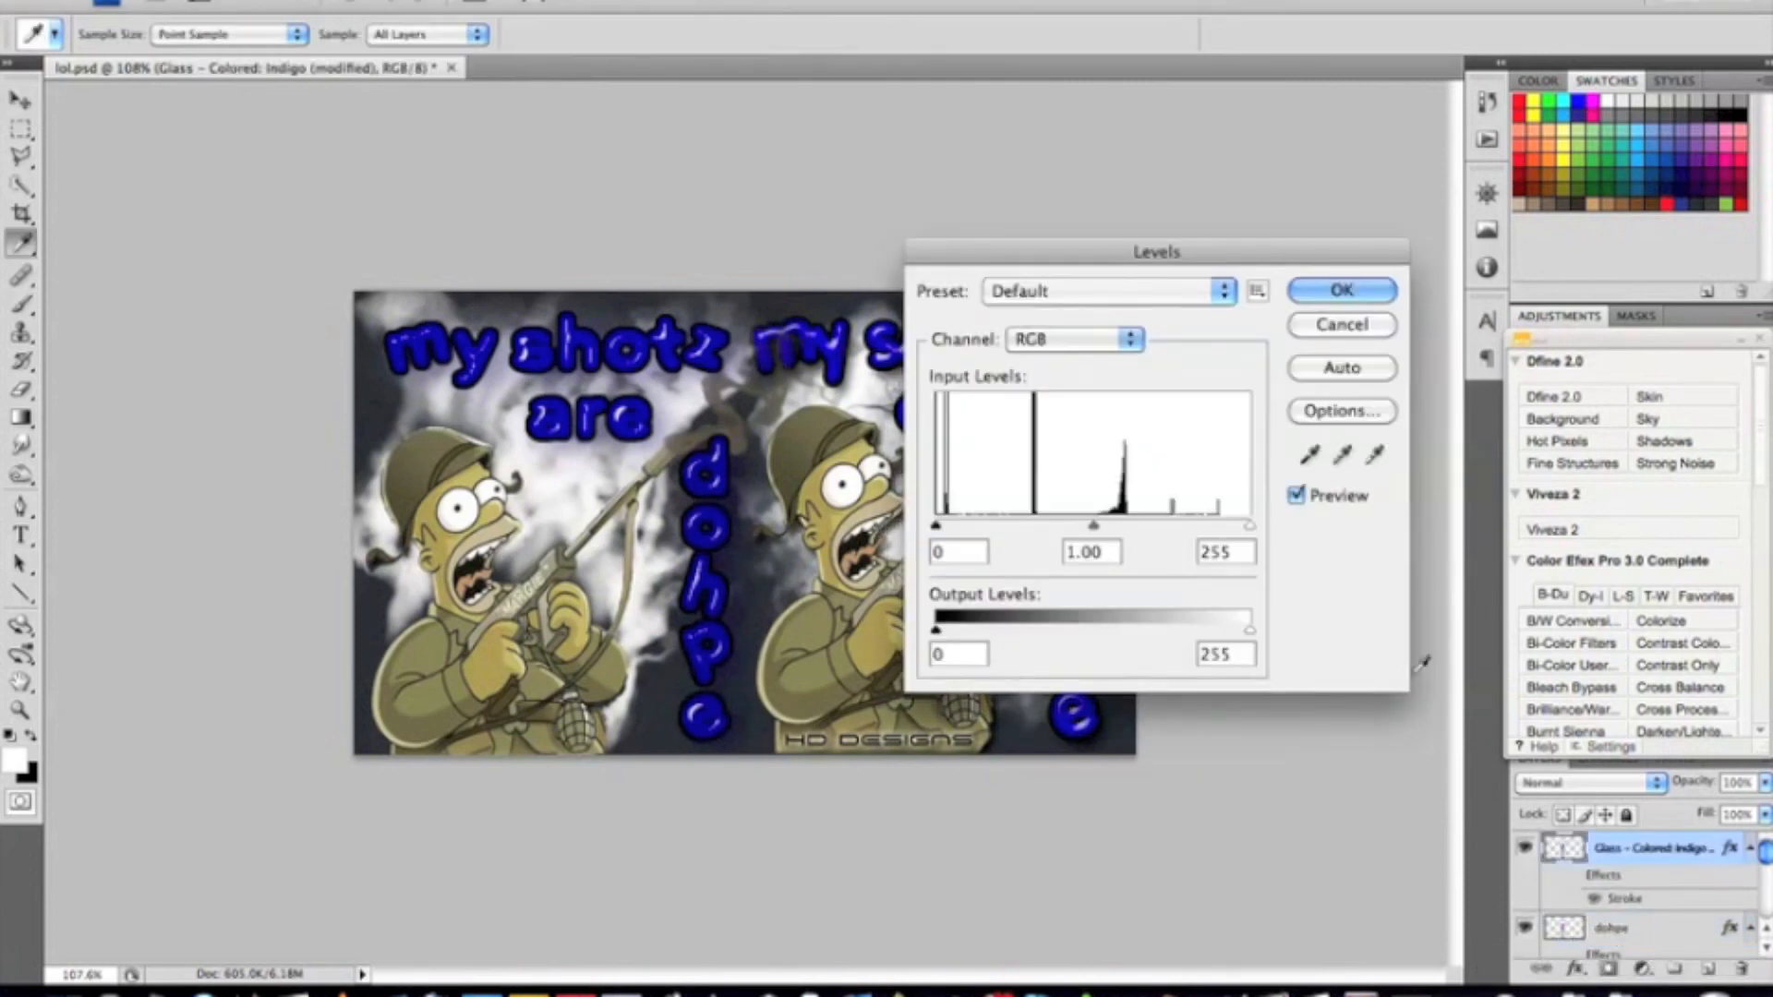
left_click(1374, 298)
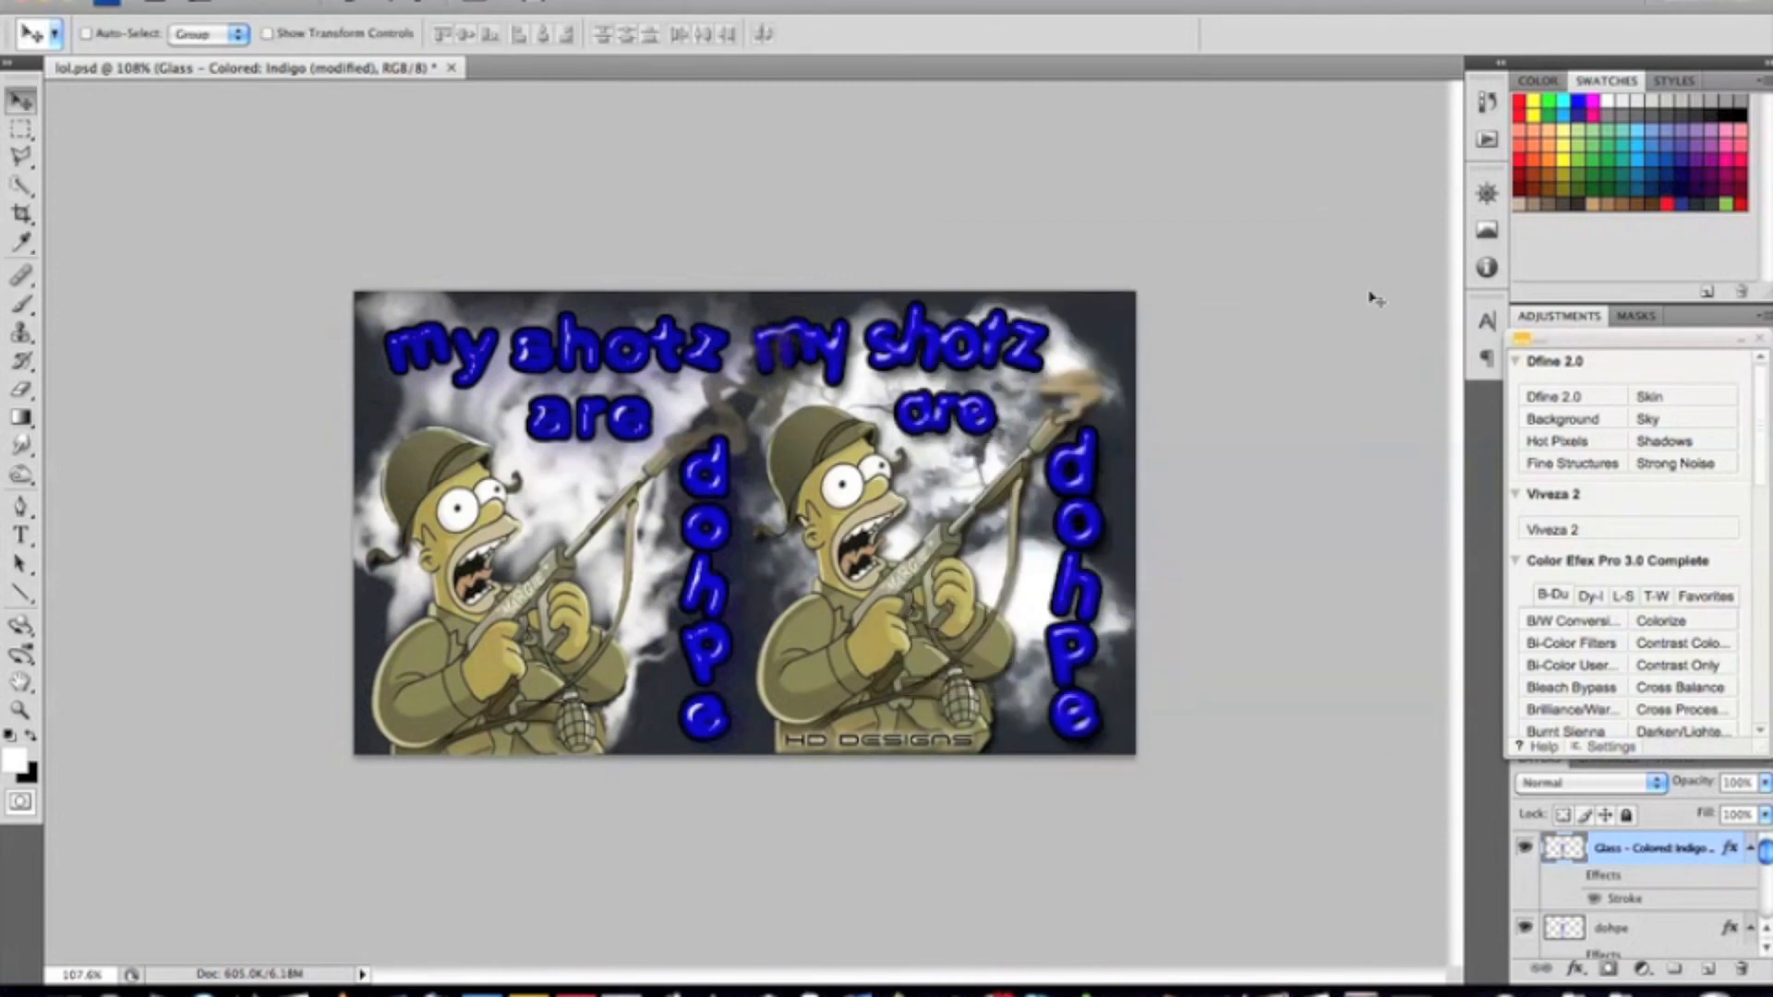